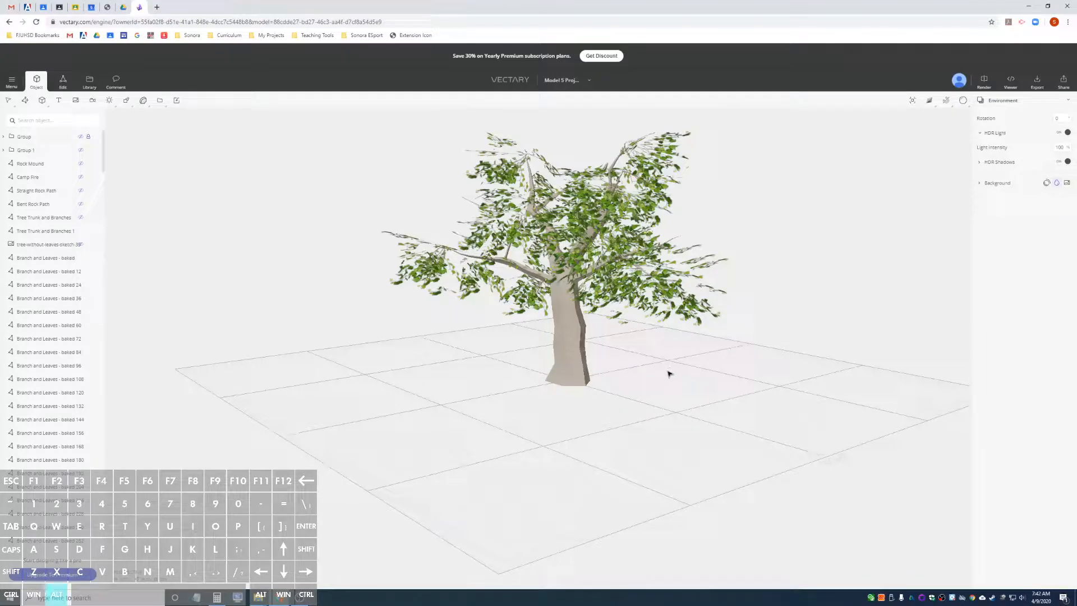
mouse_move(668, 373)
left_mouse_down("alt")
mouse_move(455, 387)
mouse_move(726, 382)
mouse_move(685, 378)
left_mouse_up("alt")
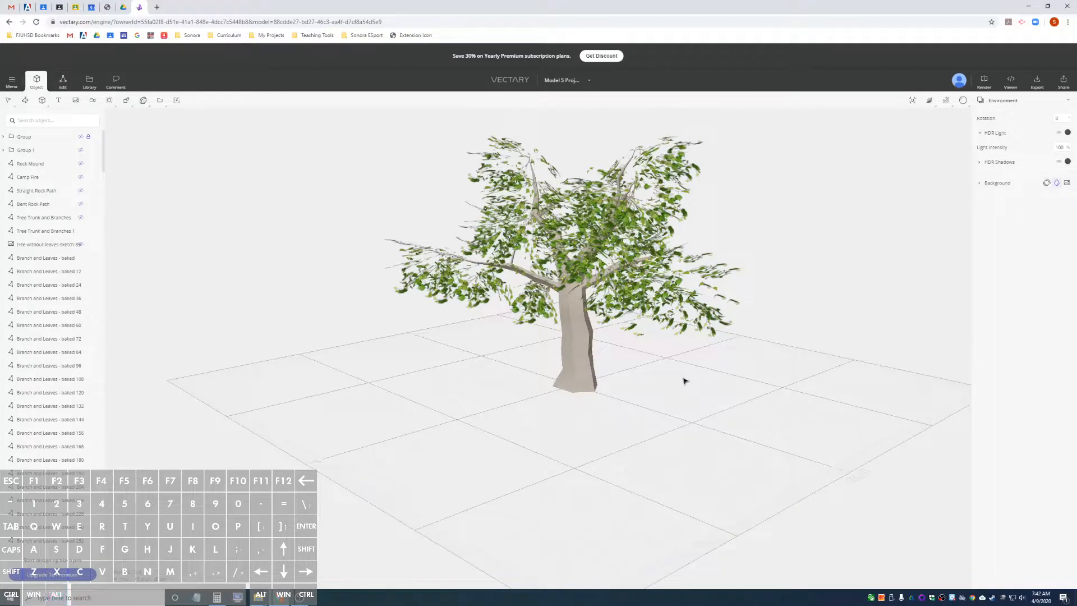
left_click_drag(705, 363, 566, 367, "alt")
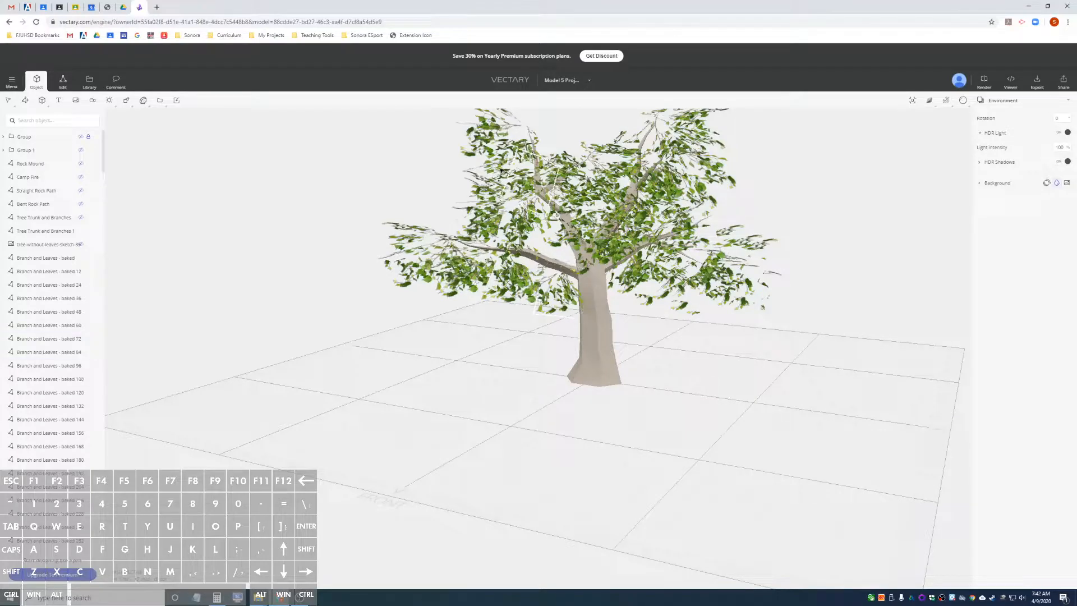
mouse_move(807, 258)
left_mouse_down("alt")
mouse_move(671, 286)
mouse_move(851, 267)
mouse_move(810, 258)
mouse_move(794, 269)
left_mouse_up("alt")
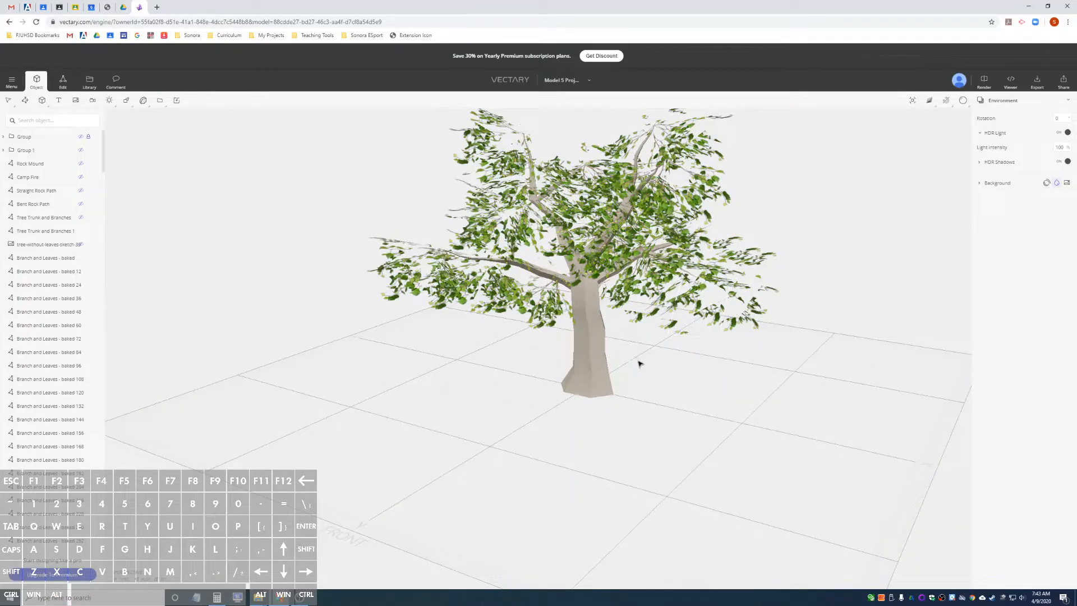
scroll(640, 364, "up", 2)
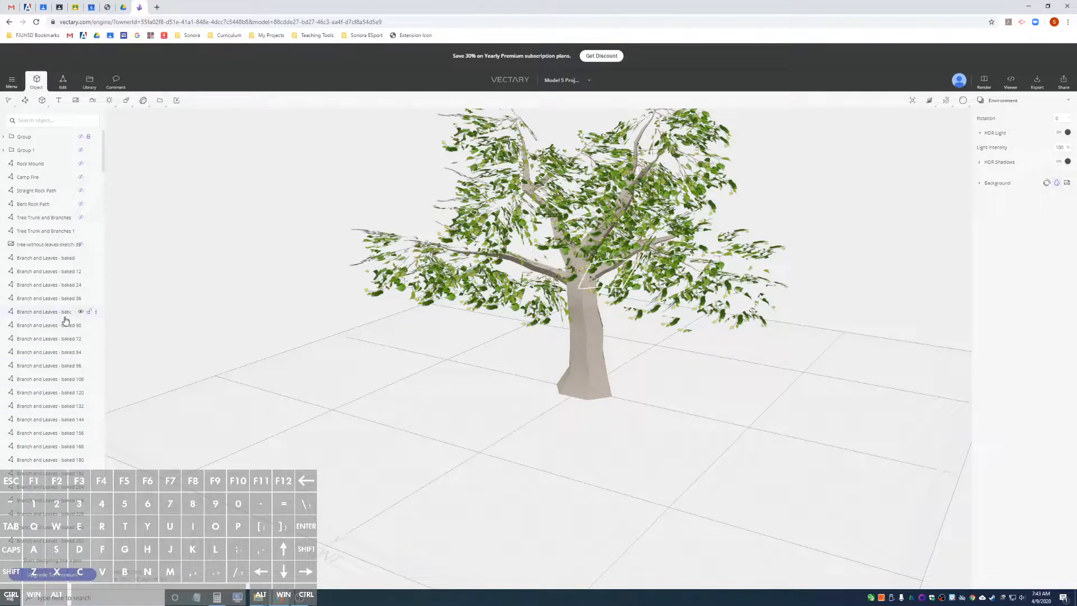
Delete the duplicate tree trunk, the tree sketch image and all the baked branch and leaves objects from the scene.
left_click(43, 232)
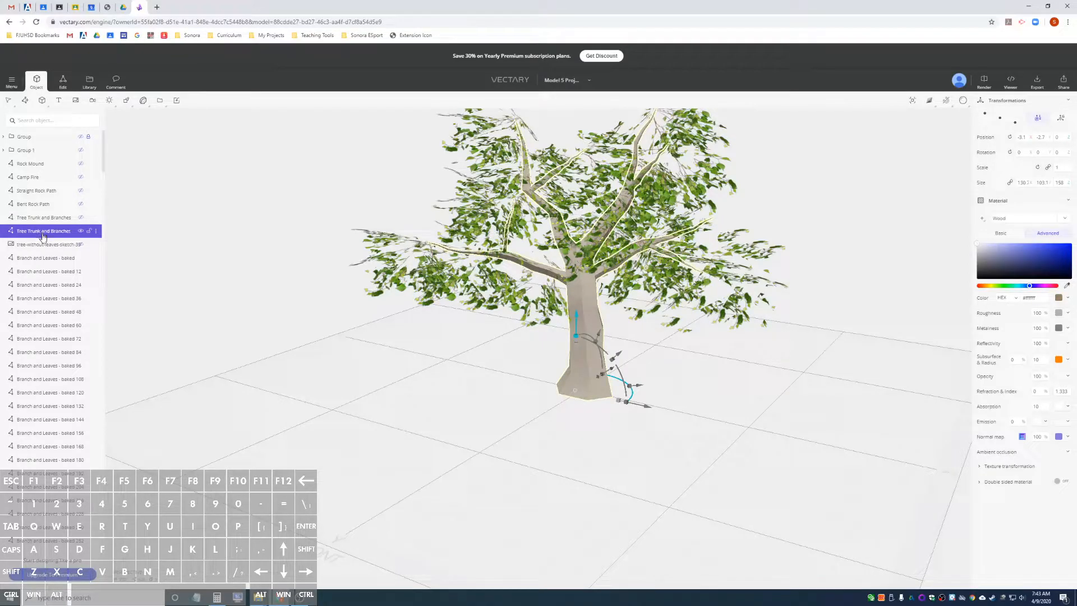
scroll(70, 420, "down", 10)
scroll(70, 428, "down", 10)
scroll(70, 429, "down", 10)
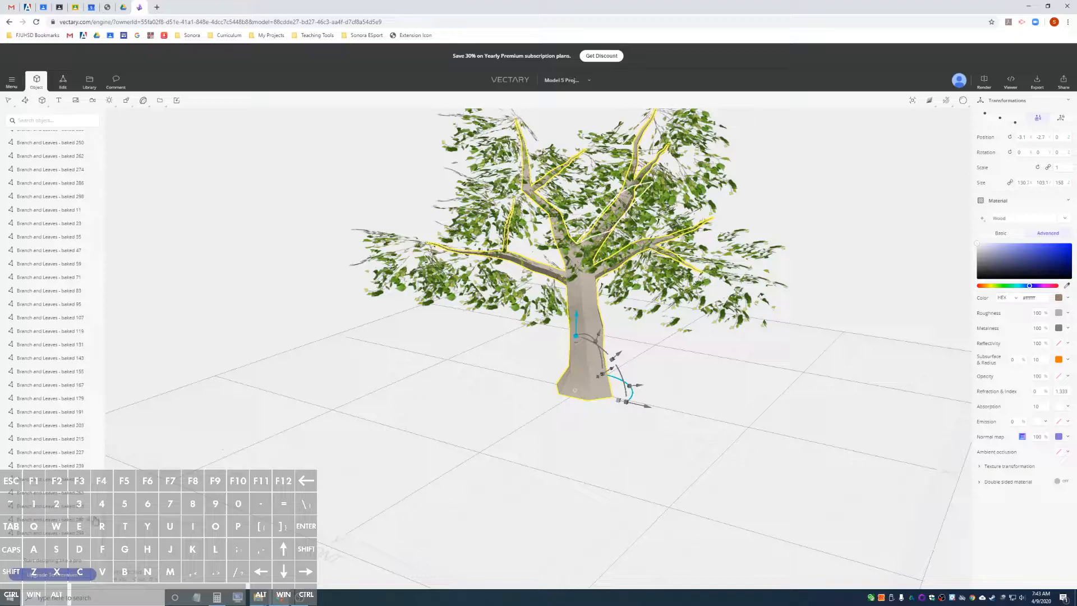
left_click(41, 537, "shift")
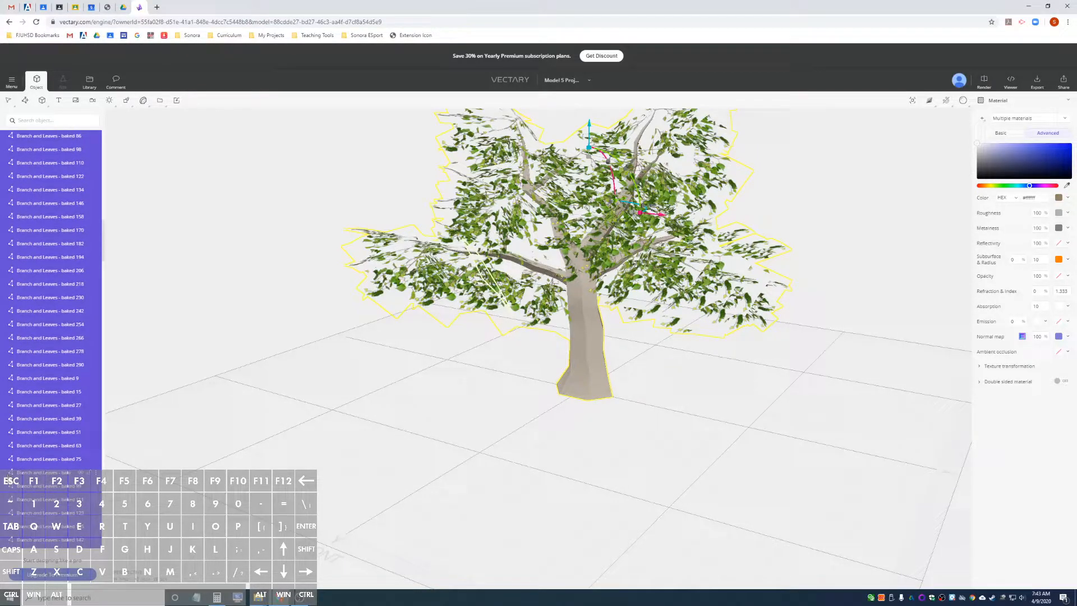
key("Delete")
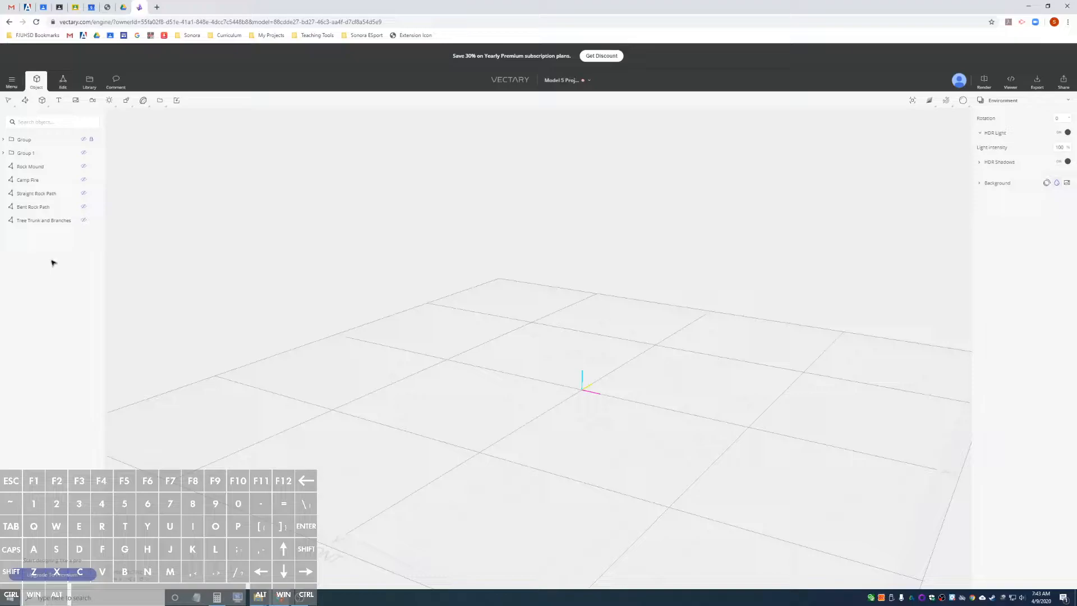
Unhide the remaining Tree Trunk and Branches object and apply a light tan material from the library's Wood collection to it.
left_click(52, 222)
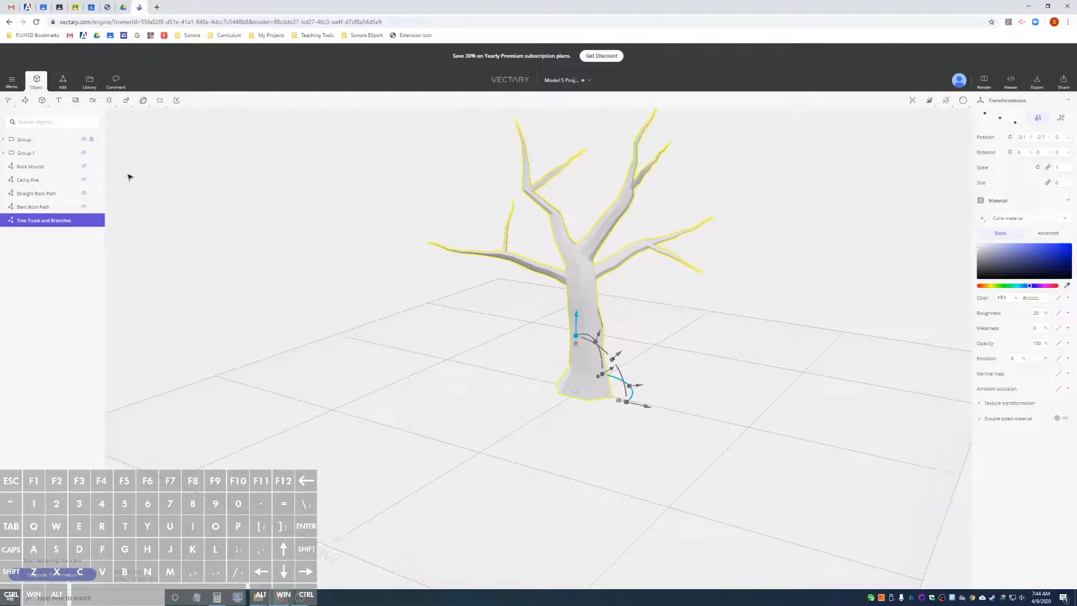
left_click(90, 83)
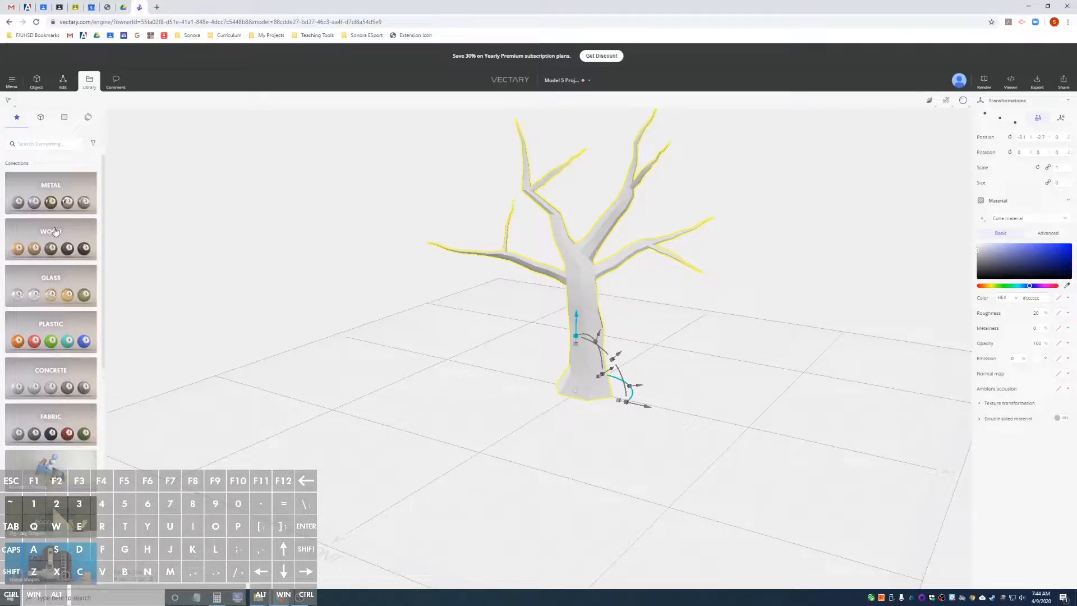
key("ctrl+equal")
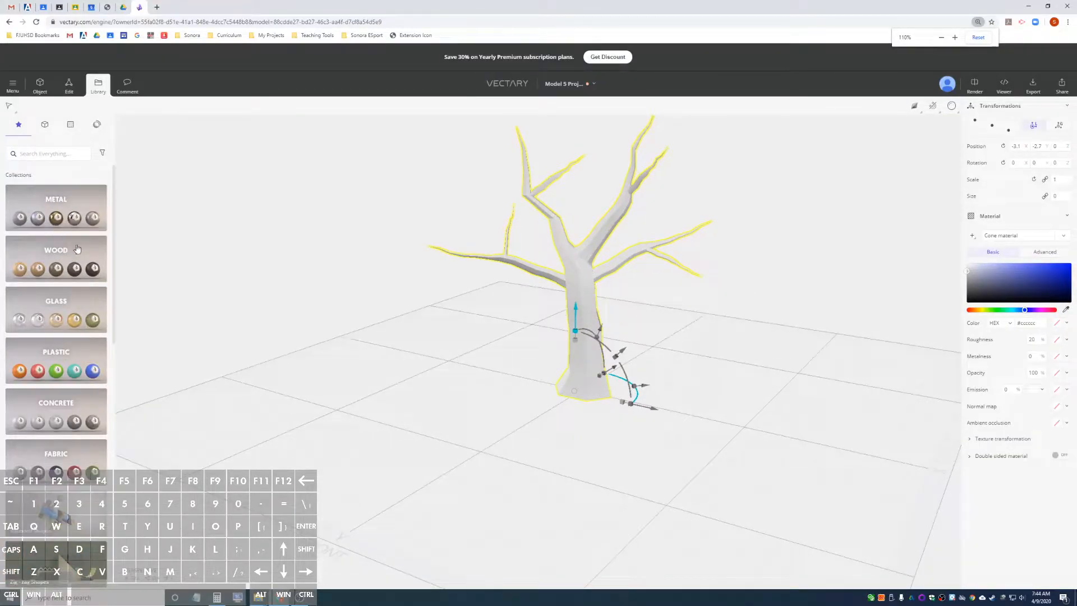
left_click(77, 249)
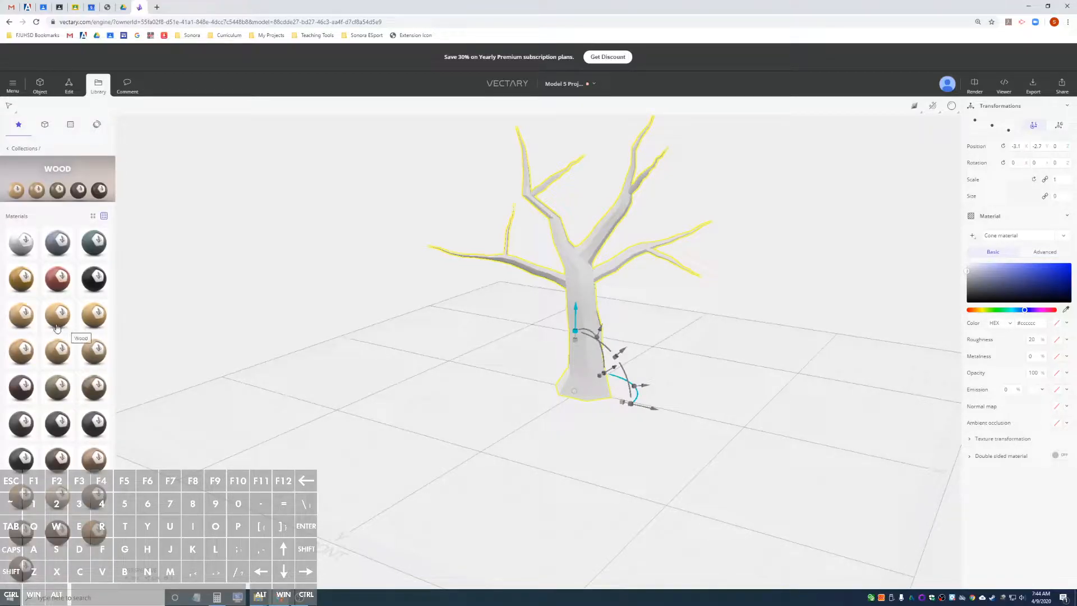
left_click_drag(25, 314, 590, 313)
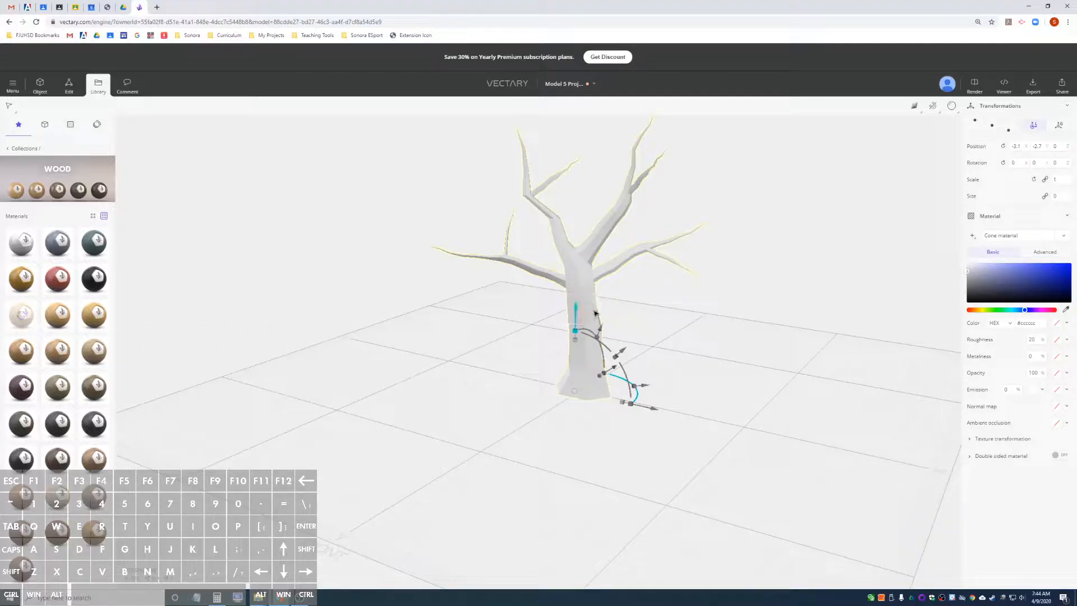
scroll(590, 313, "up", 5)
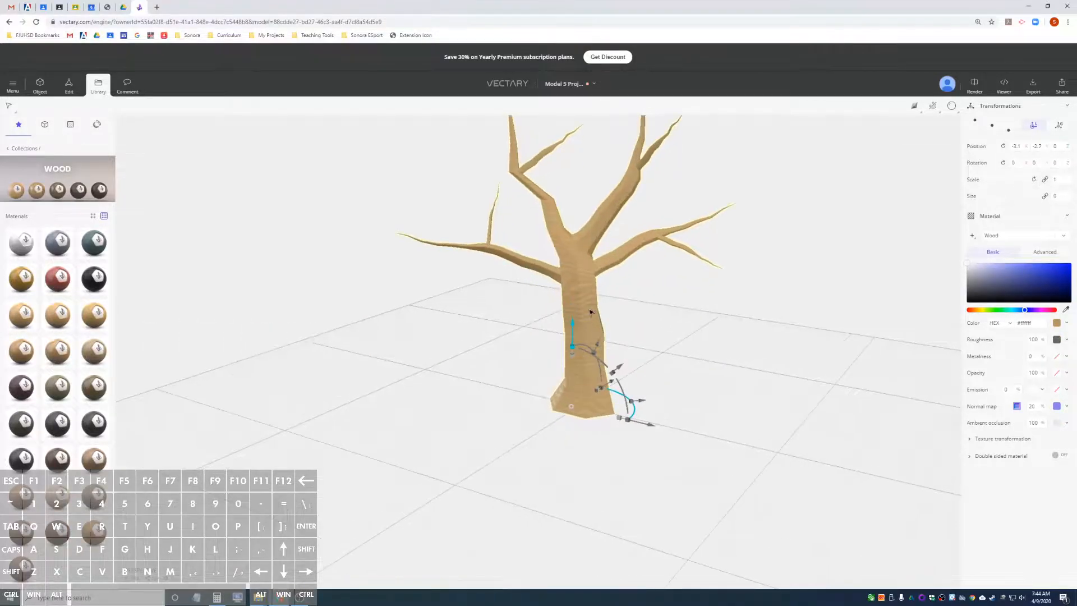
scroll(597, 318, "up", 2)
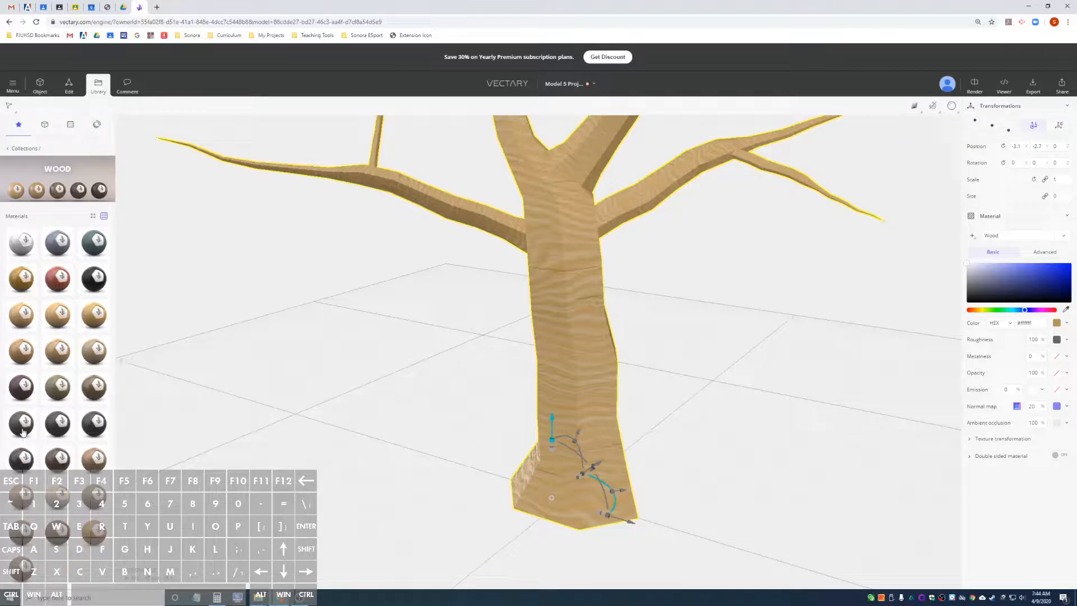
Replace the tree's material with a greyish-brown wood from the Wood collection and check it on the trunk and branches.
left_click_drag(24, 497, 556, 390)
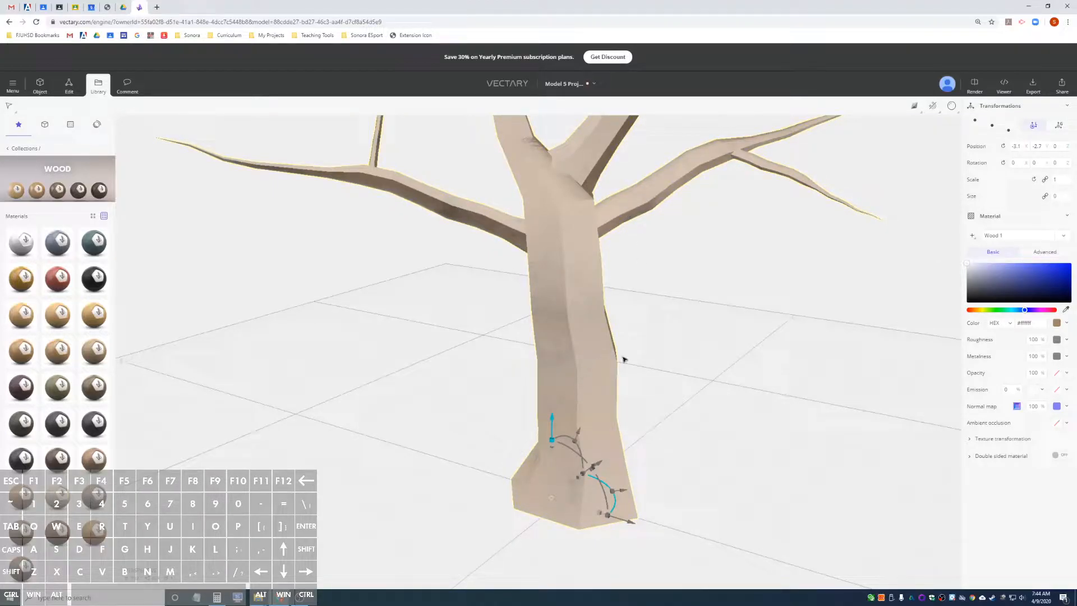
left_click_drag(601, 355, 649, 370, "alt")
left_click_drag(600, 342, 608, 371, "alt")
scroll(671, 356, "down", 4)
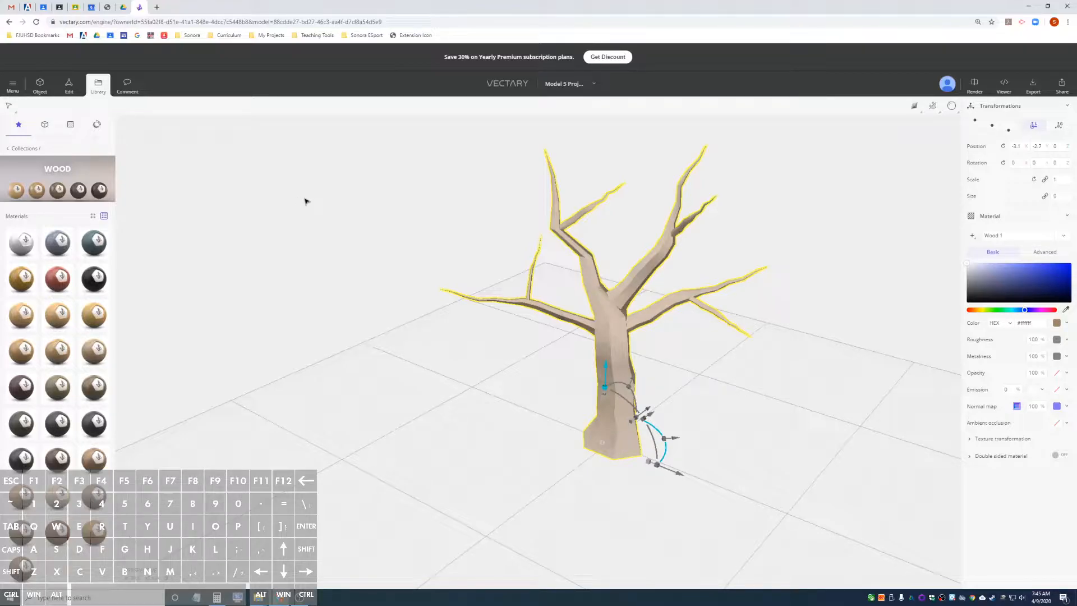
Switch to the Google Classroom classwork page and open Branch and Leaves.png from Module 5 Materials and Support.
left_click(58, 8)
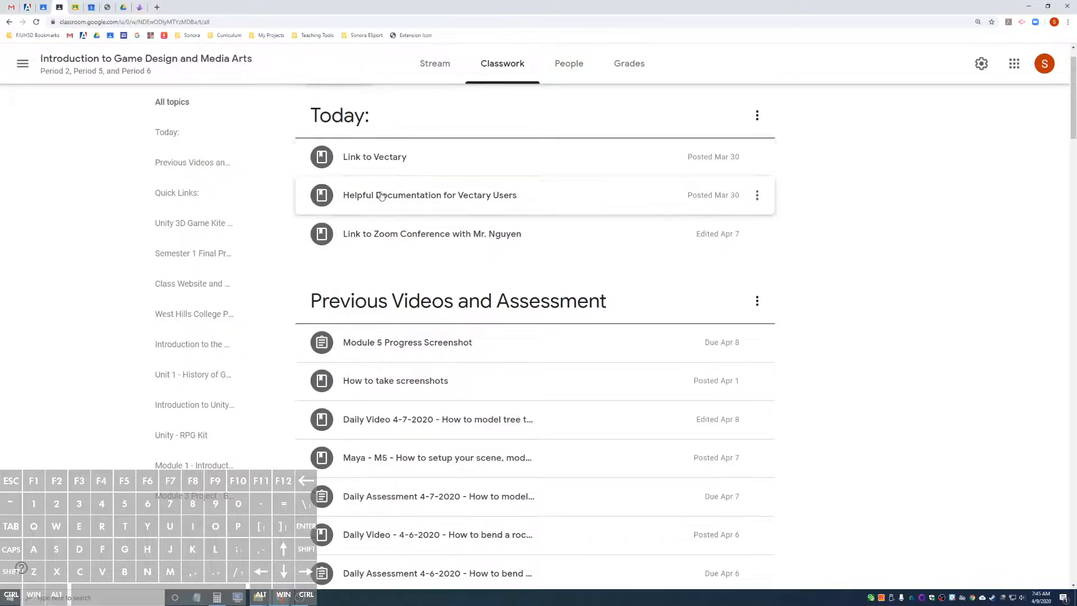
scroll(763, 354, "down", 4)
scroll(764, 361, "down", 10)
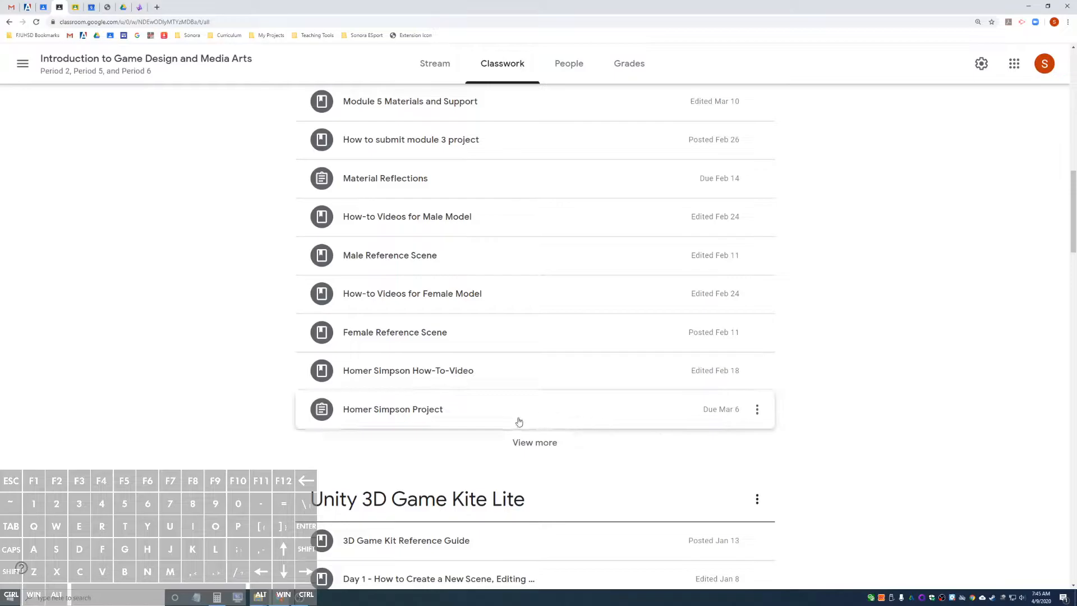
scroll(757, 409, "down", 2)
left_click(520, 319)
scroll(671, 380, "down", 6)
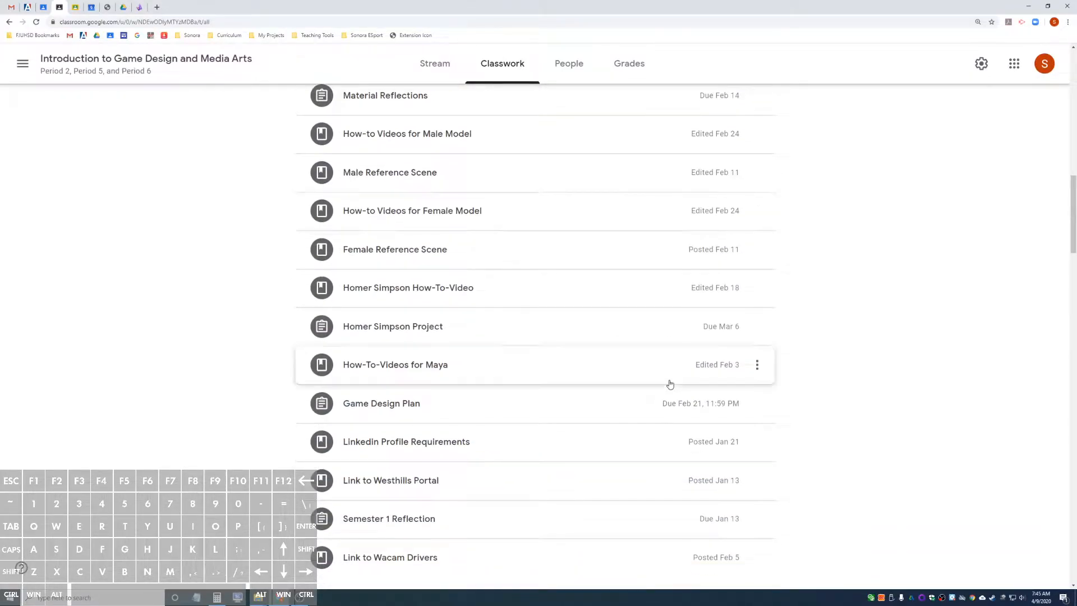
scroll(670, 384, "up", 3)
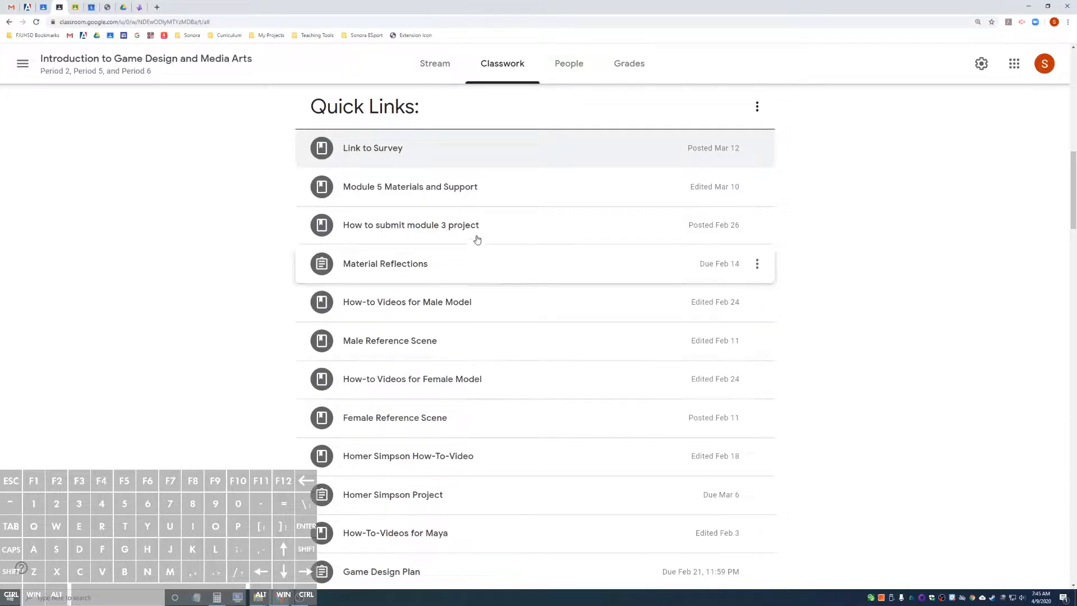
left_click(418, 188)
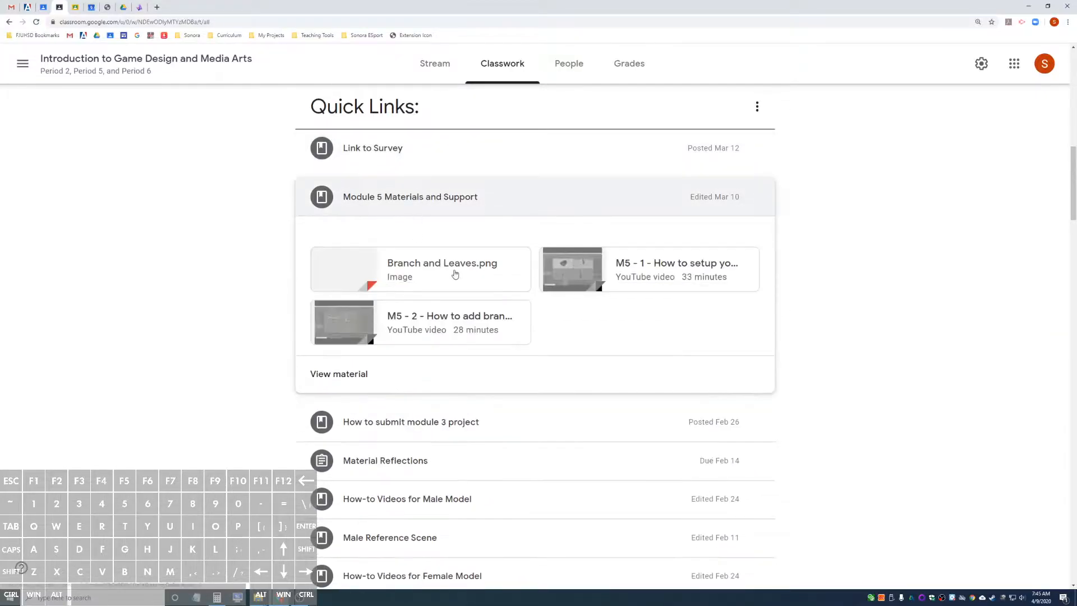
left_click(430, 271)
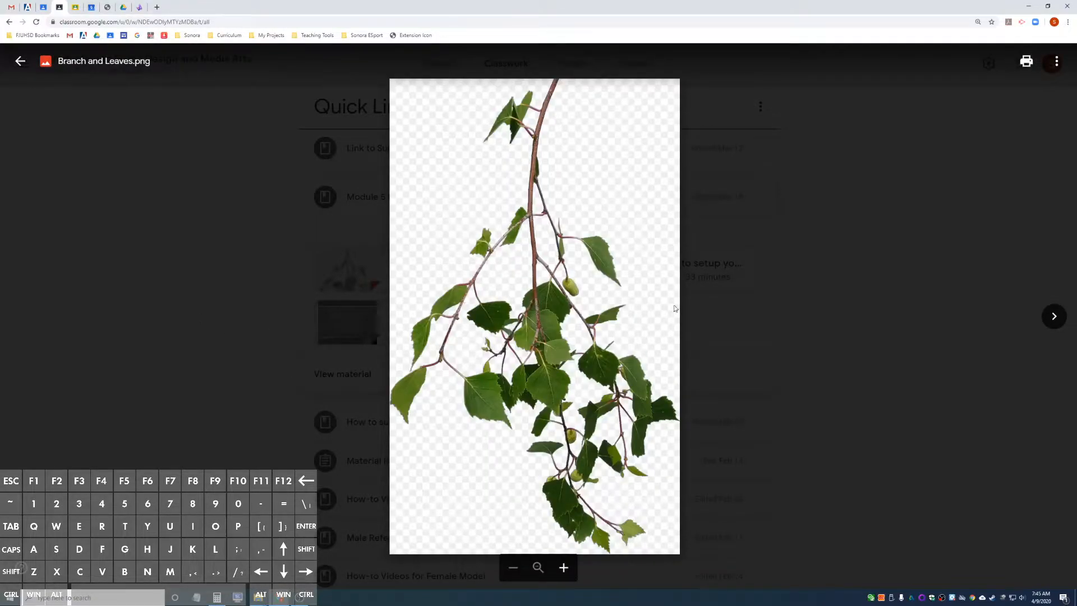
Open the Branch and Leaves.png image in a new window and download it.
left_click(1058, 65)
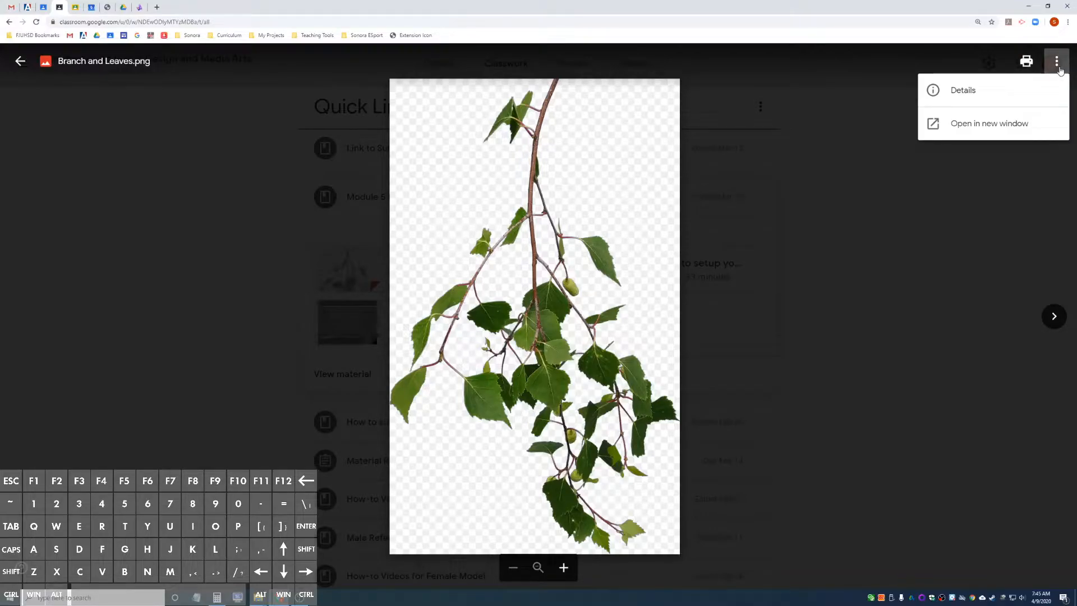
left_click(988, 124)
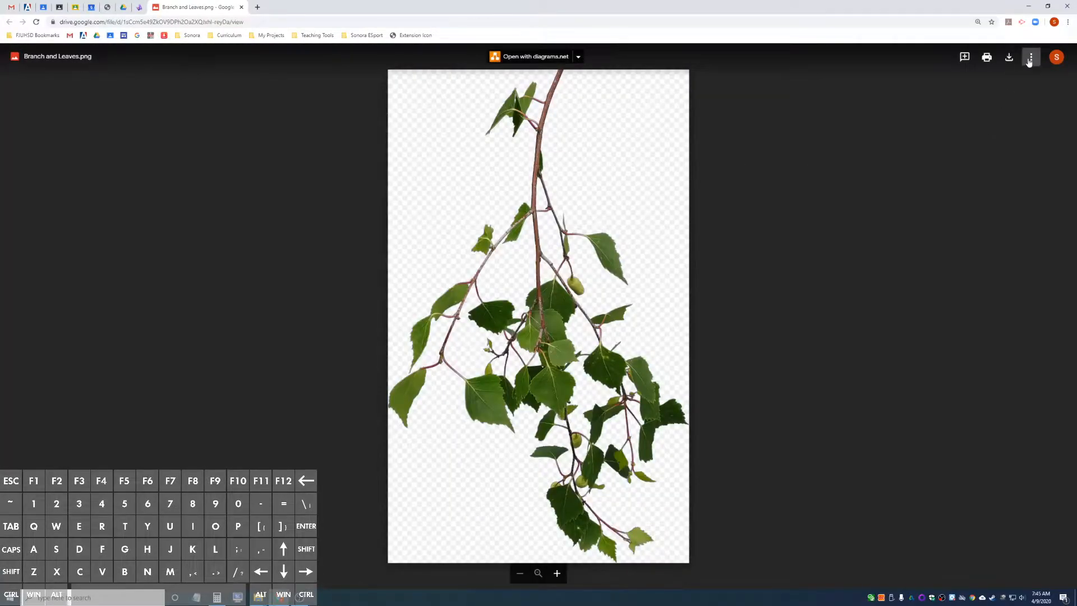
left_click(1008, 59)
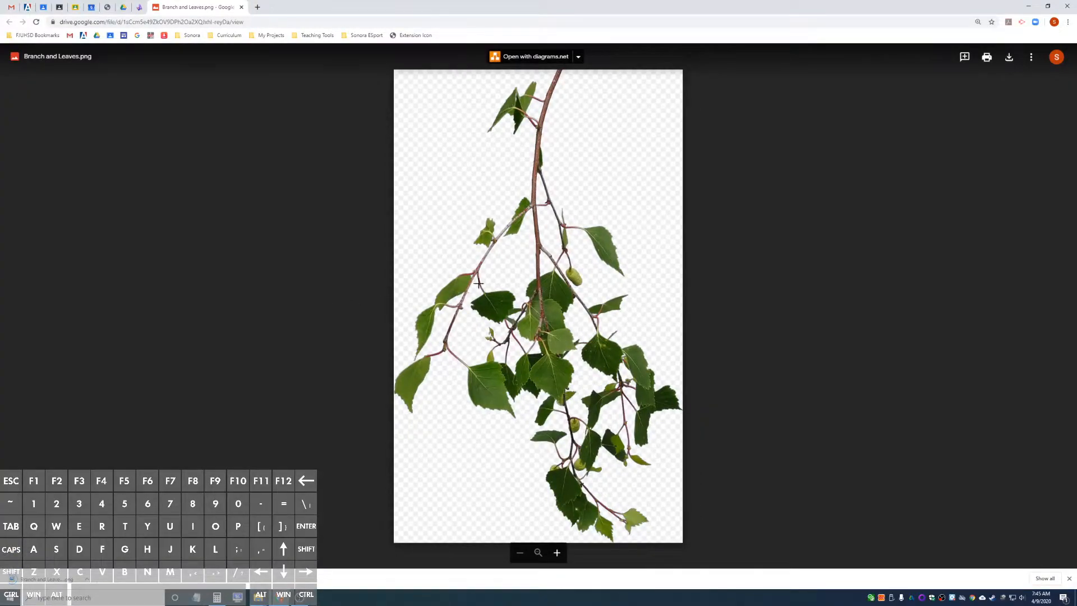
Return to Vectary and import the Branch and Leaves PNG from the Downloads folder as an image plane.
left_click(139, 7)
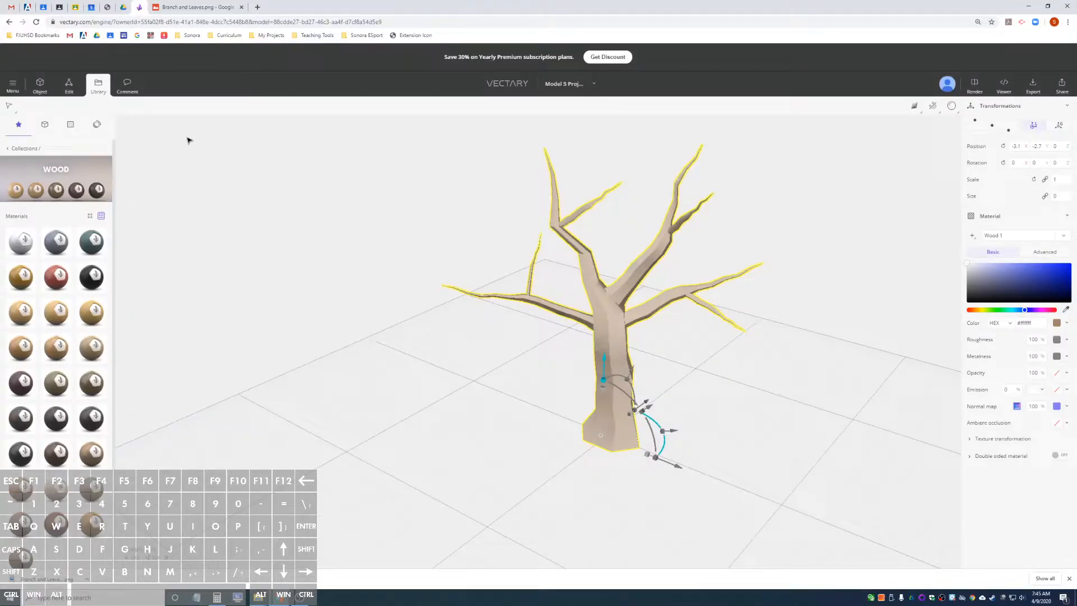
left_click(35, 90)
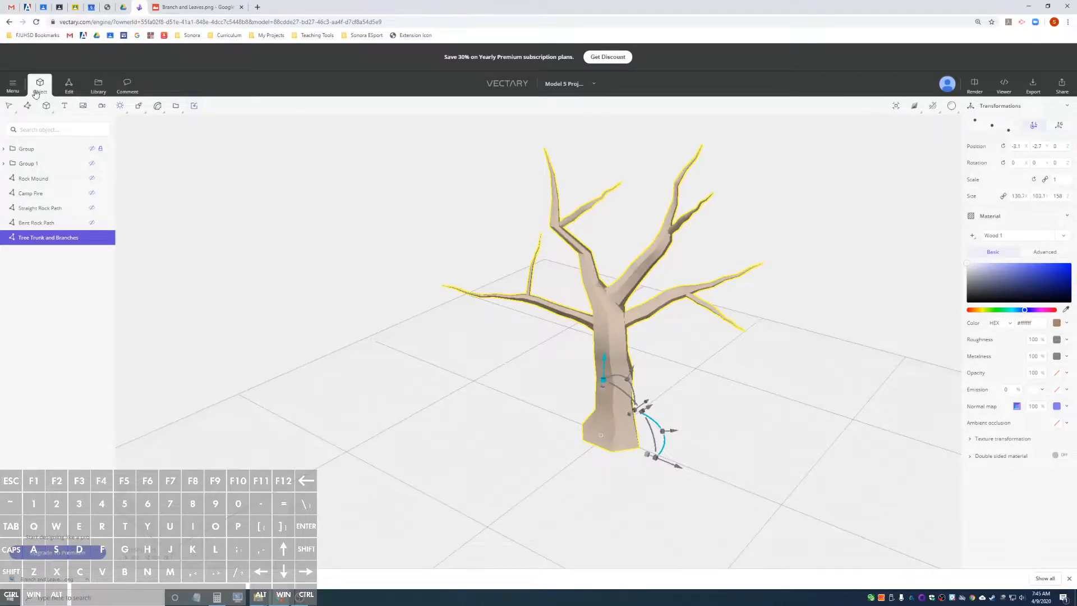
left_click(195, 105)
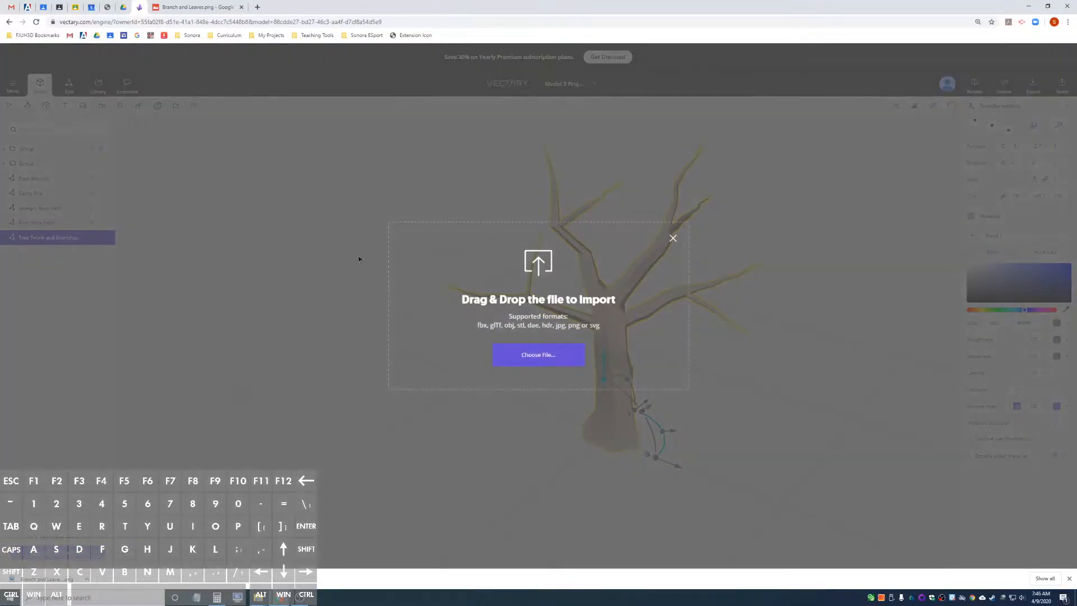
left_click(537, 359)
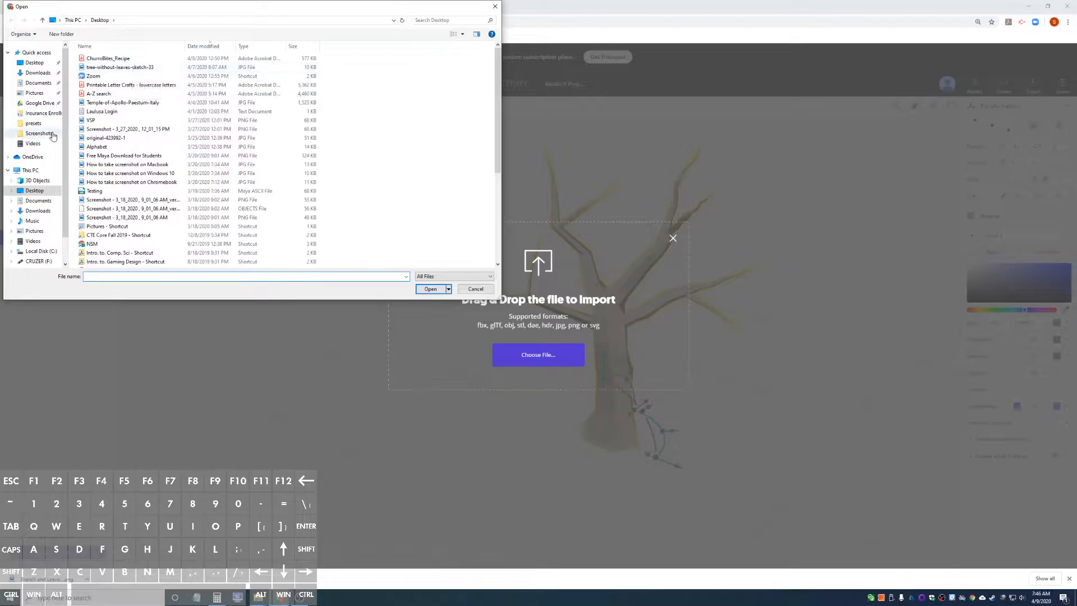
left_click(37, 210)
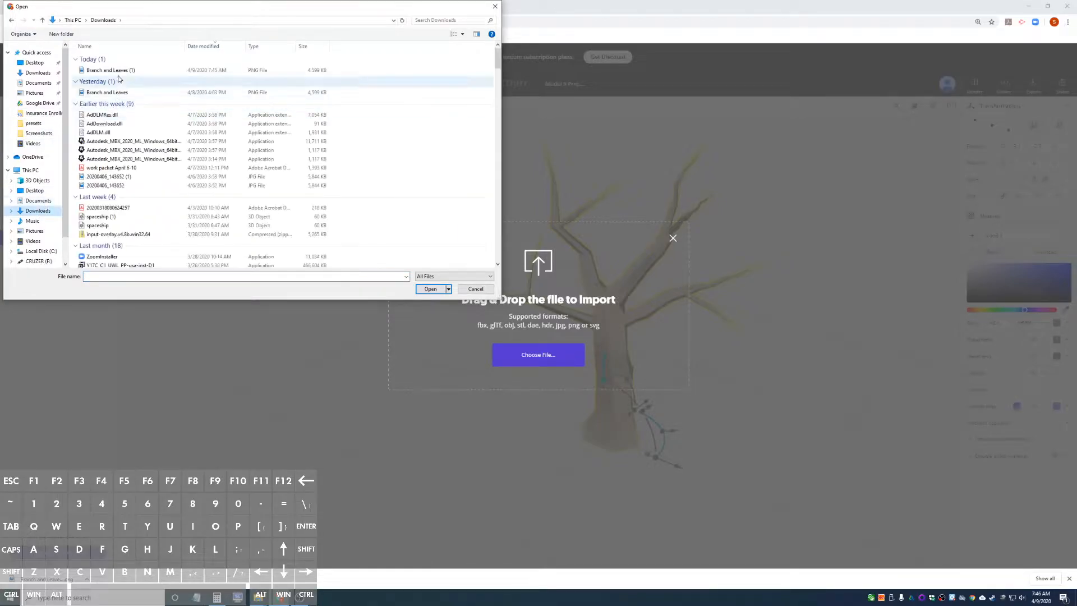
left_click(123, 94)
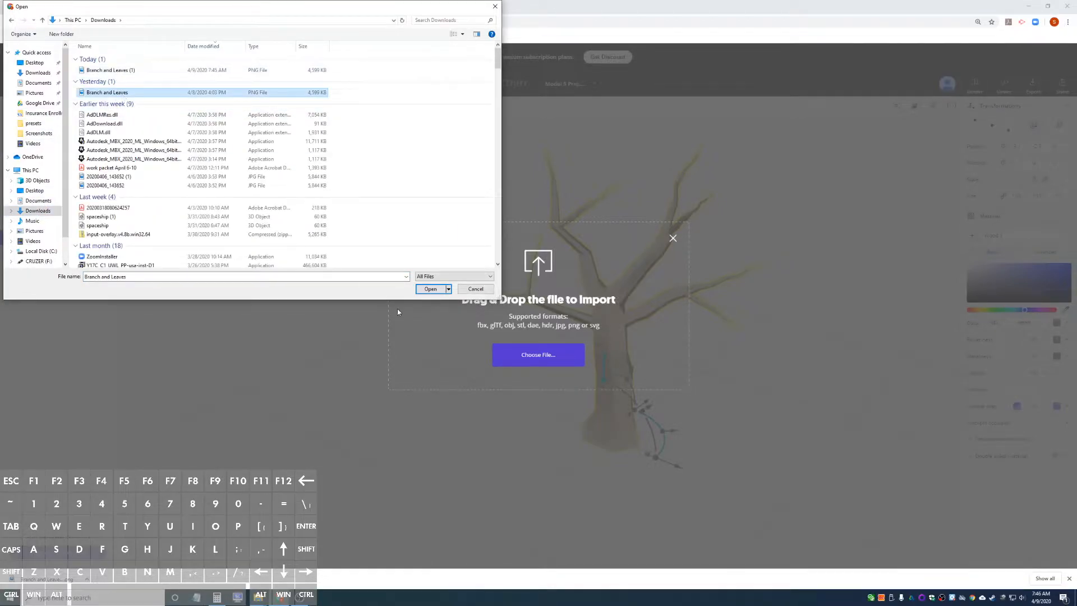
left_click(423, 291)
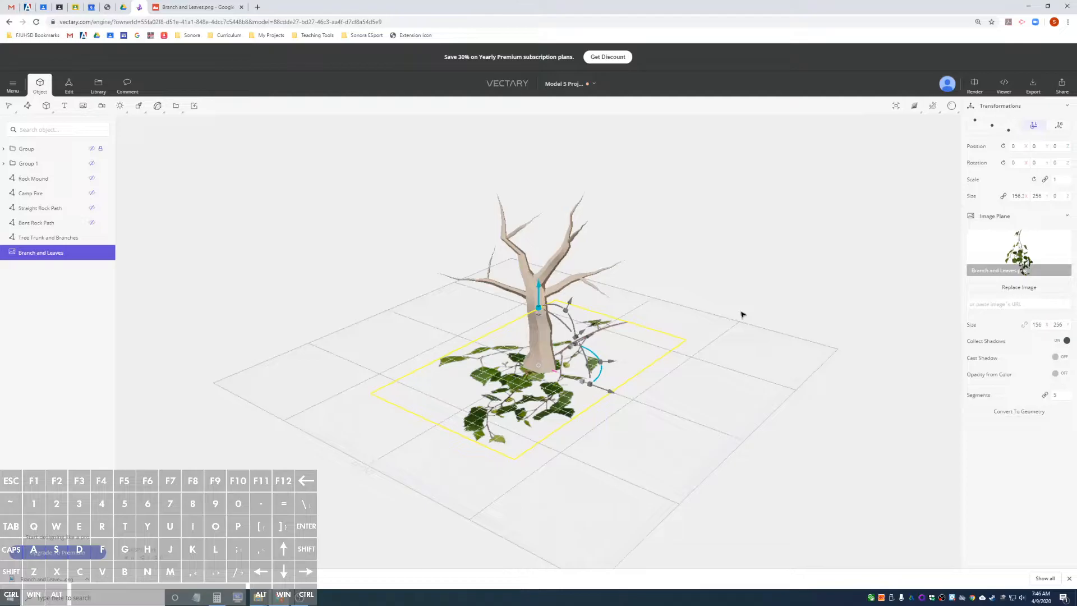
left_click_drag(701, 334, 466, 331, "alt")
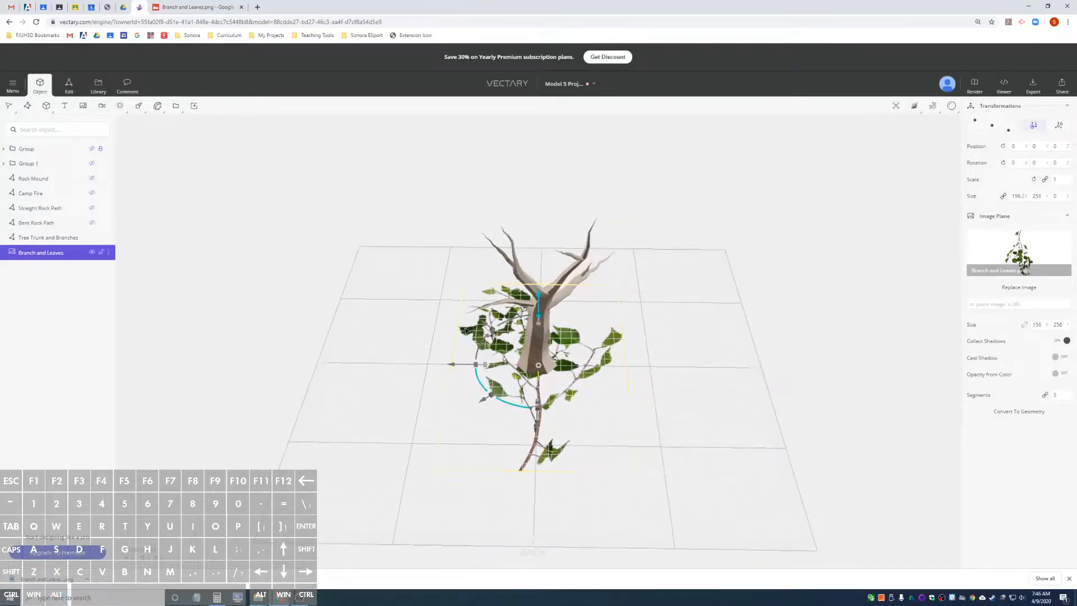
scroll(548, 388, "up", 3)
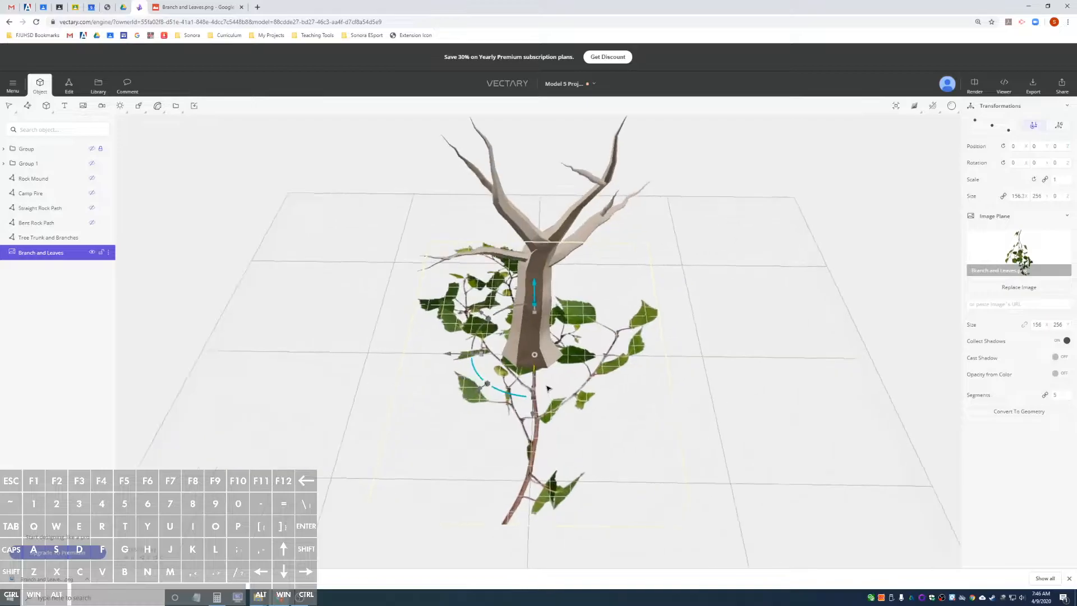
Try Opacity from Color on the Branch and Leaves image plane, including its inverted setting.
left_click_drag(562, 420, 551, 265, "alt")
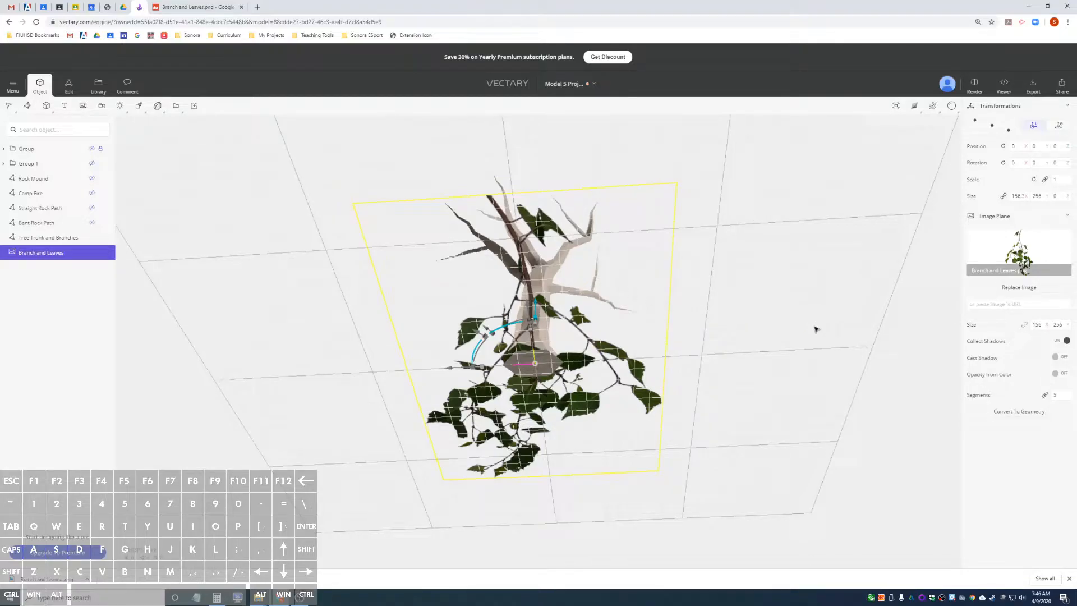
left_click(1057, 374)
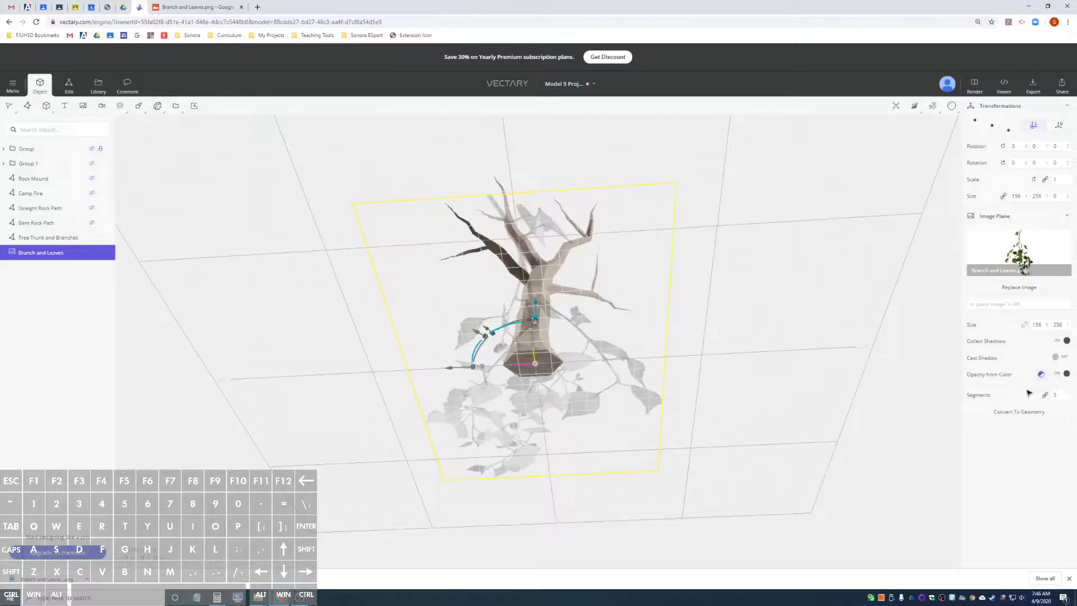
left_click_drag(755, 367, 776, 413, "alt")
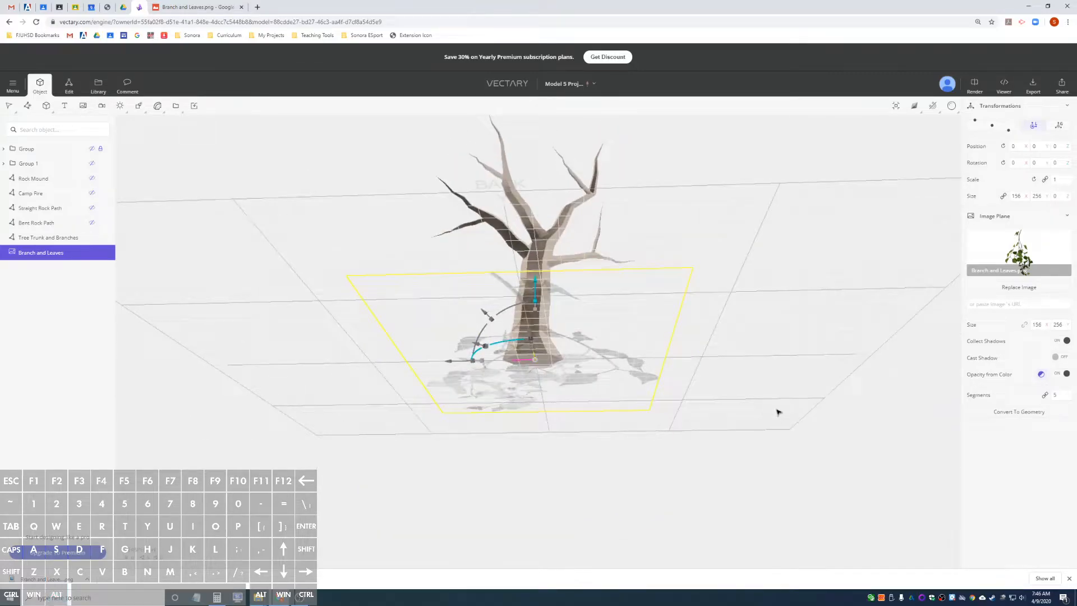
left_click(1041, 375)
left_click(1040, 375)
left_click_drag(768, 393, 774, 510, "alt")
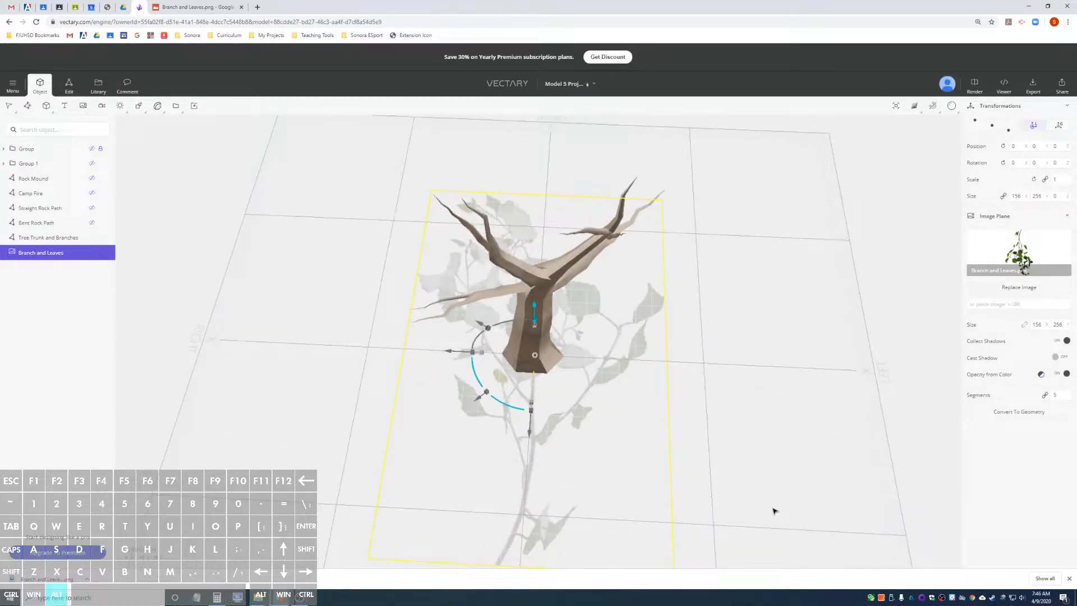
left_click(1060, 374)
Turn off Collect Shadows for the Branch and Leaves image plane and check it from below and above.
left_click(1060, 340)
left_click_drag(806, 445, 817, 238, "alt")
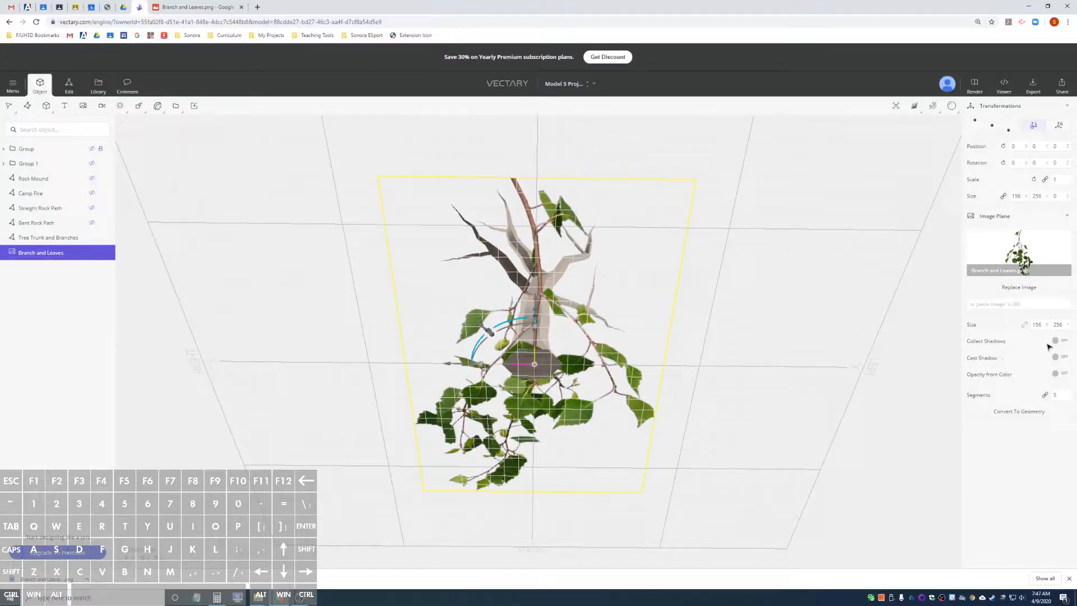
mouse_move(709, 331)
left_mouse_down("alt")
mouse_move(711, 280)
mouse_move(716, 514)
mouse_move(677, 361)
mouse_move(690, 312)
mouse_move(709, 314)
mouse_move(697, 471)
mouse_move(704, 308)
mouse_move(700, 493)
mouse_move(709, 316)
mouse_move(697, 346)
mouse_move(714, 336)
left_mouse_up("alt")
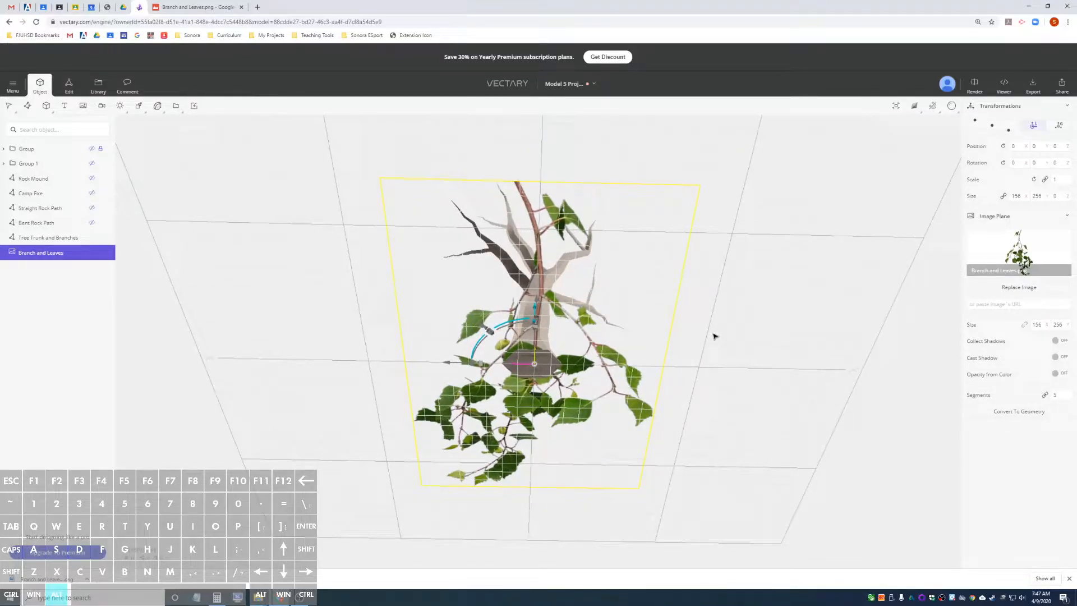
left_click_drag(714, 336, 707, 482, "alt")
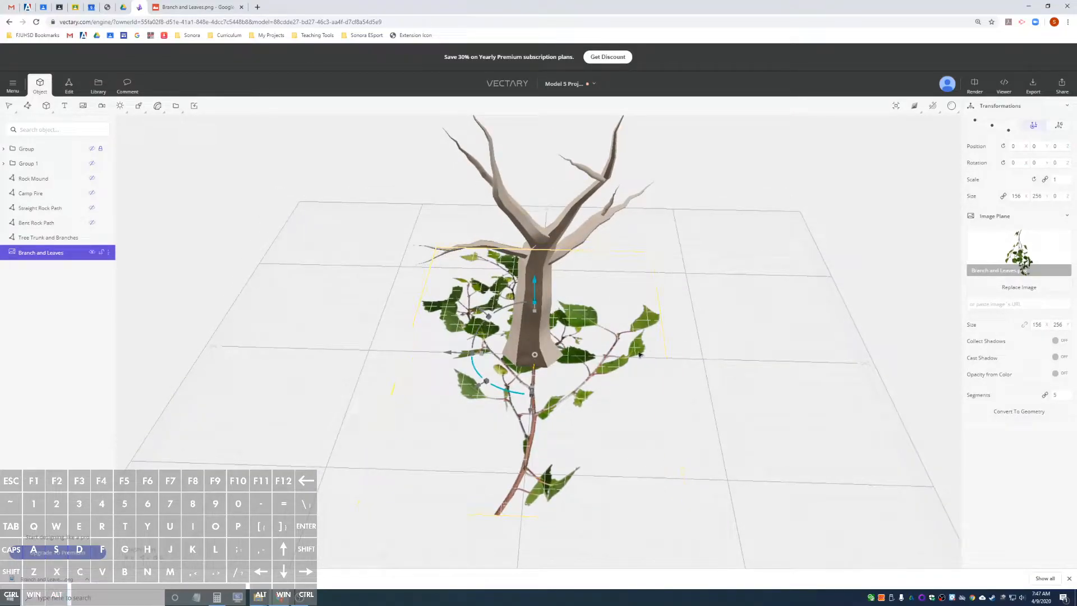
Scale the branch image plane down to about 0.202 and move it away from the trunk to about Y -82.8.
mouse_move(540, 334)
left_mouse_down("alt")
mouse_move(565, 337)
mouse_move(536, 325)
mouse_move(536, 349)
left_mouse_up("alt")
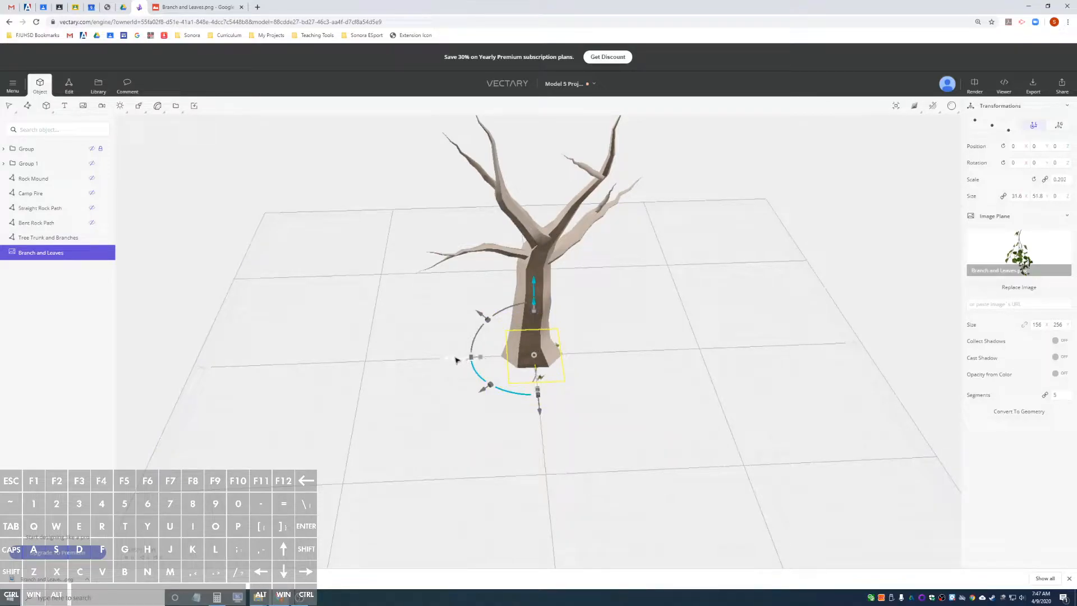
left_click_drag(379, 325, 741, 318, "alt")
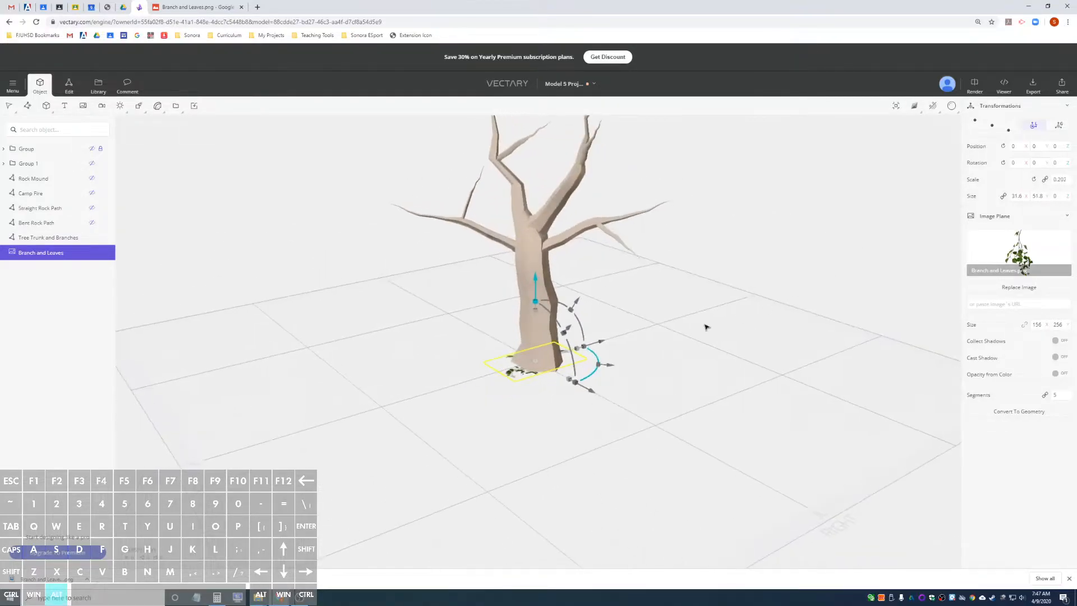
left_click_drag(613, 332, 596, 358, "alt")
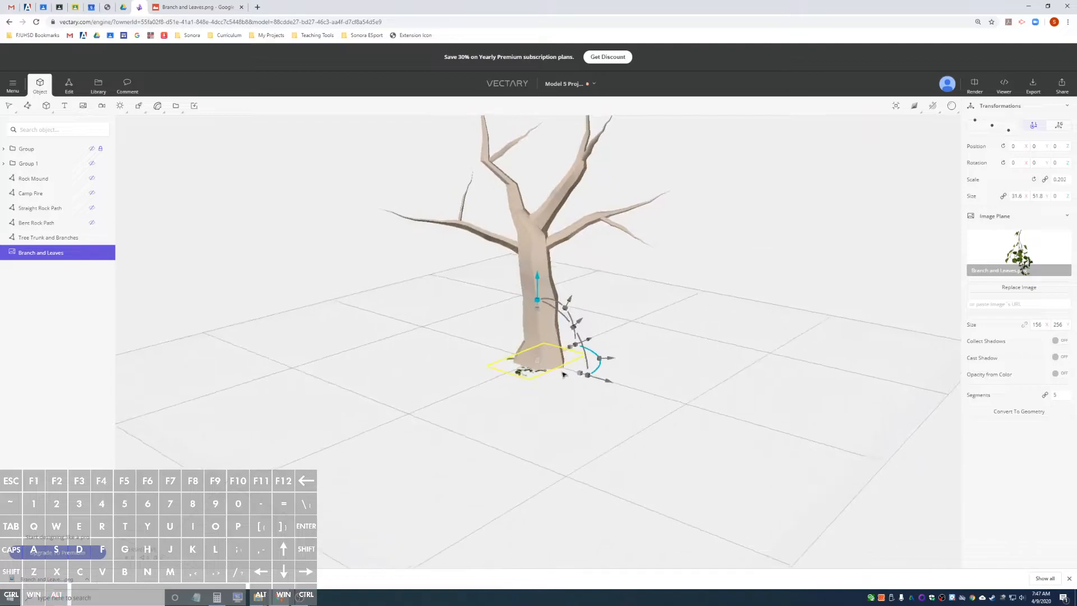
left_click_drag(369, 438, 550, 428, "alt")
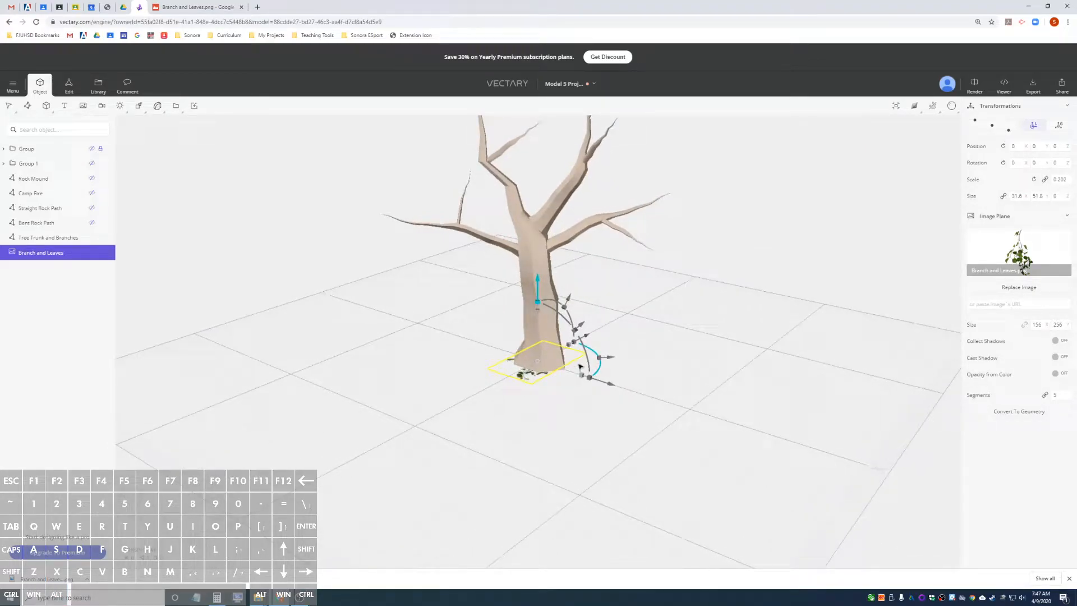
left_click_drag(587, 340, 305, 416)
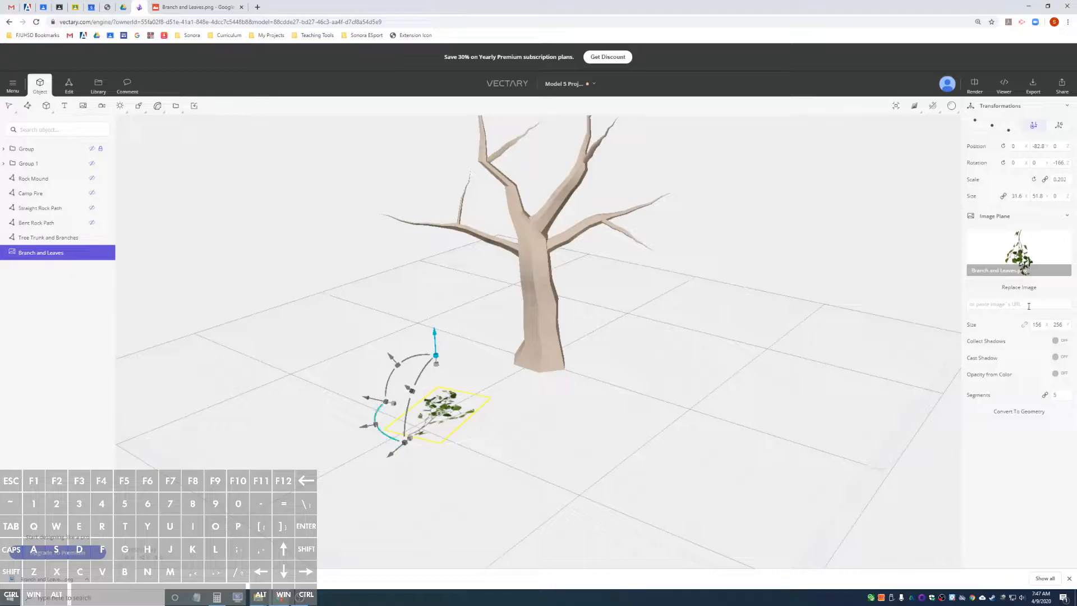
Set the branch image plane's Z rotation to -180 degrees.
left_click(1058, 163)
type("180")
key("Return")
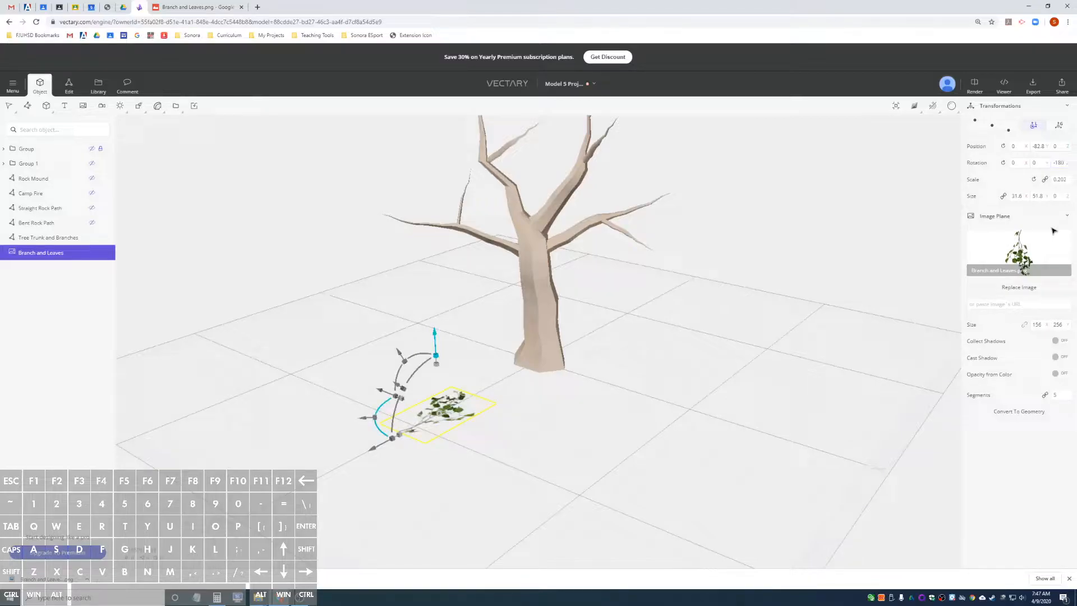
Reduce the branch image plane's segments to 2 and convert it to geometry.
left_click_drag(434, 431, 513, 448, "alt")
scroll(513, 448, "up", 6)
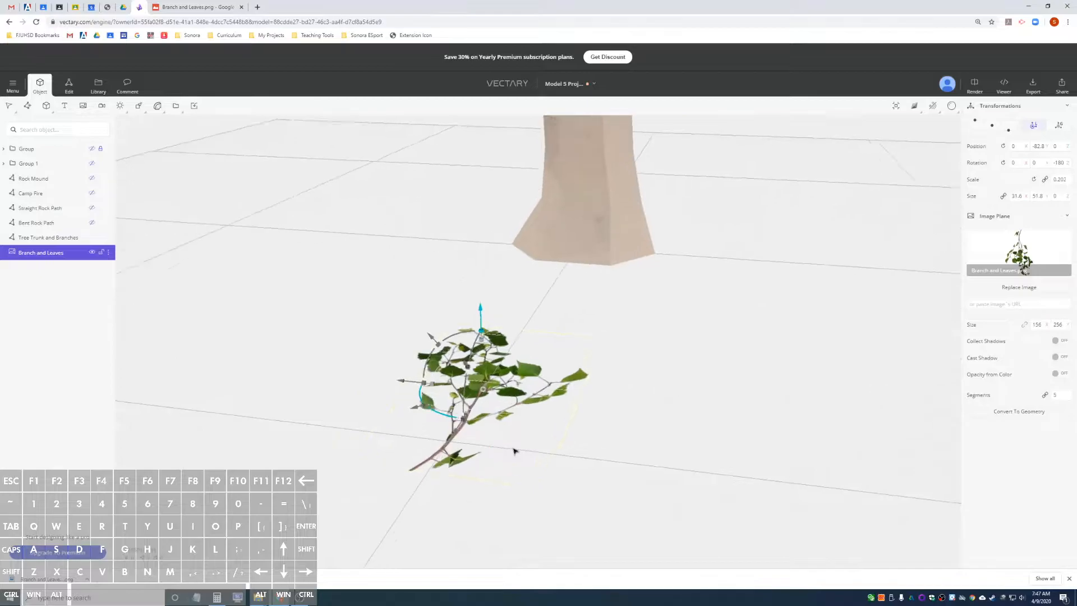
mouse_move(541, 403)
left_mouse_down("alt")
mouse_move(540, 437)
mouse_move(525, 399)
left_mouse_up("alt")
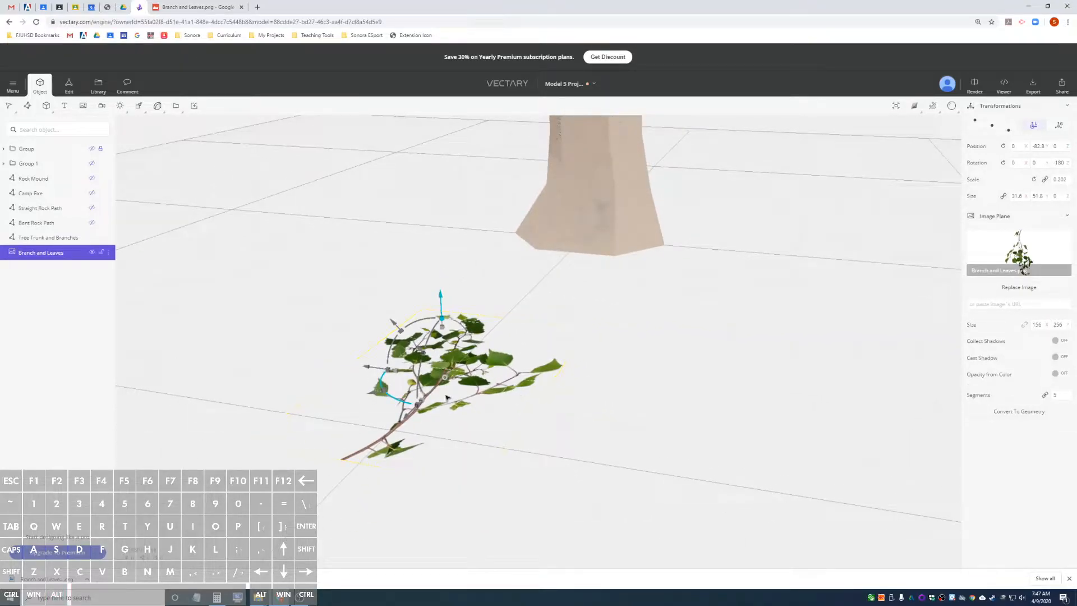
left_click_drag(1069, 395, 1068, 395)
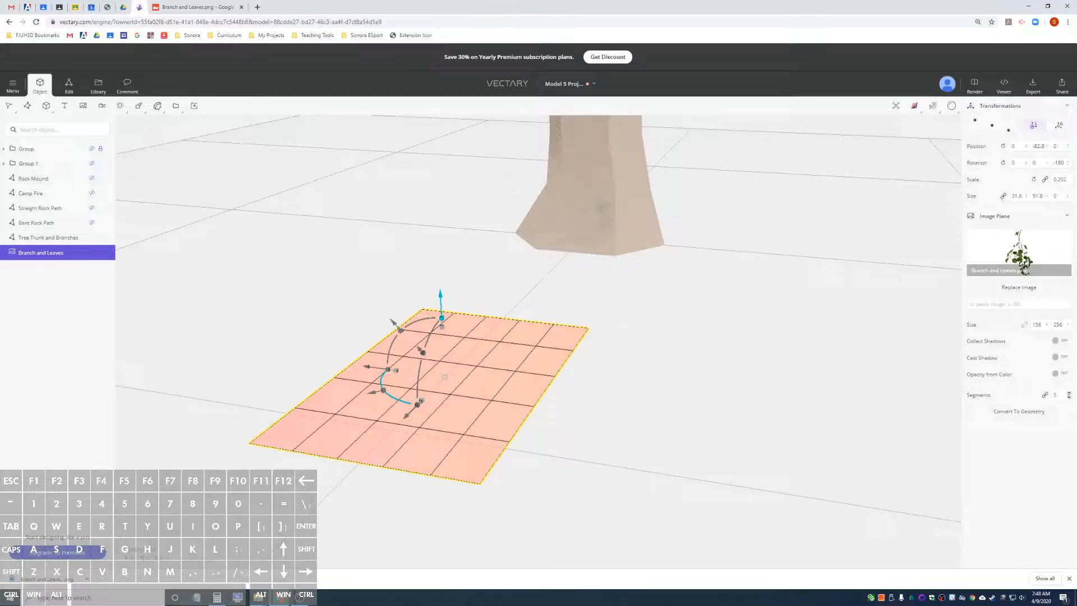
left_click_drag(1069, 394, 1069, 397)
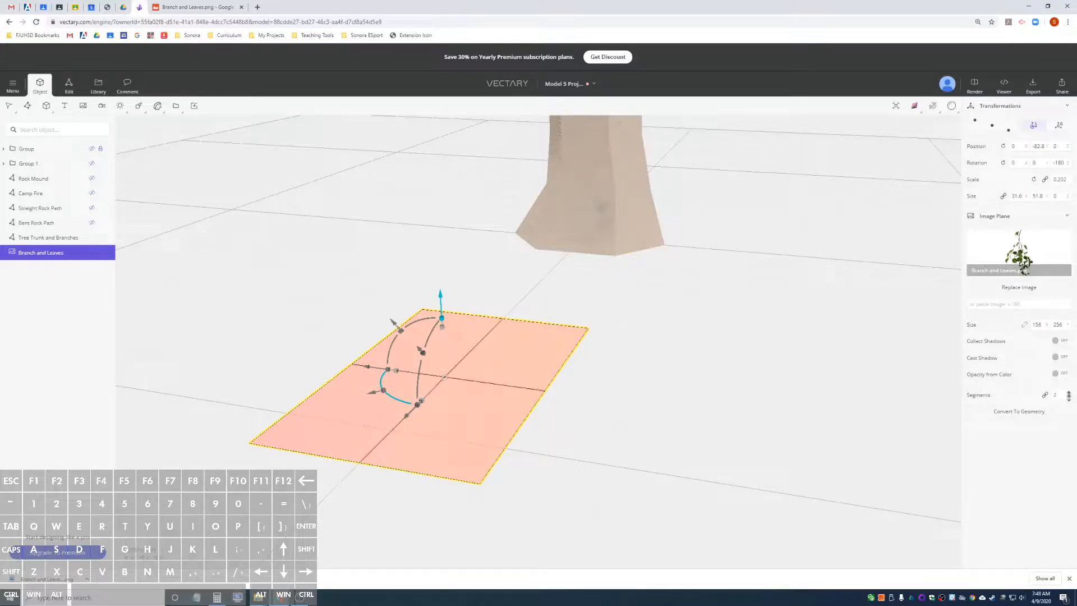
left_click_drag(1069, 395, 1068, 396)
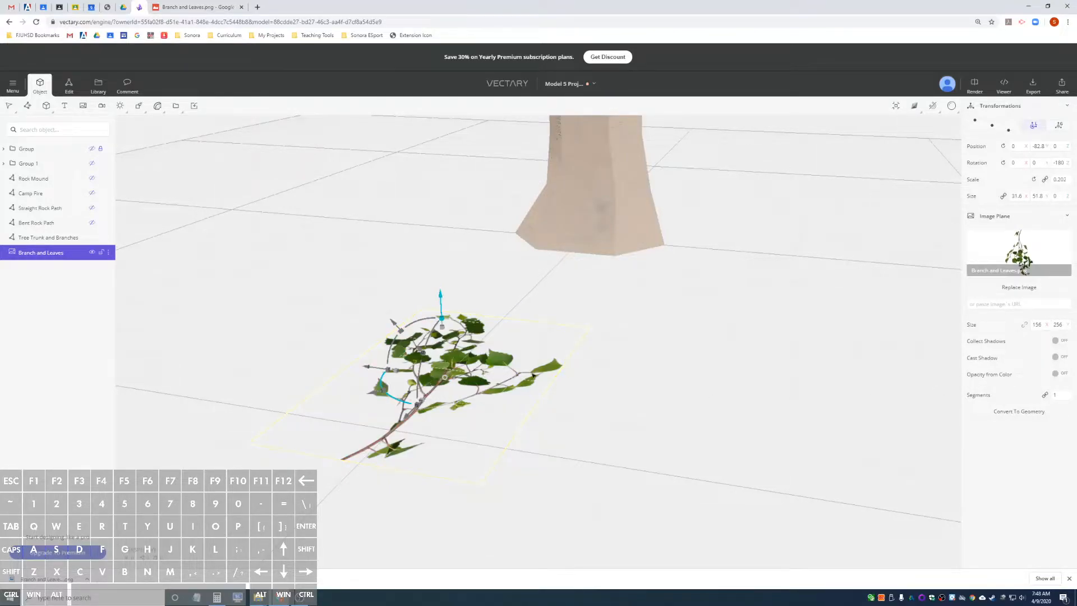
mouse_move(582, 372)
left_mouse_down()
mouse_move(594, 409)
mouse_move(502, 382)
mouse_move(590, 380)
left_mouse_up()
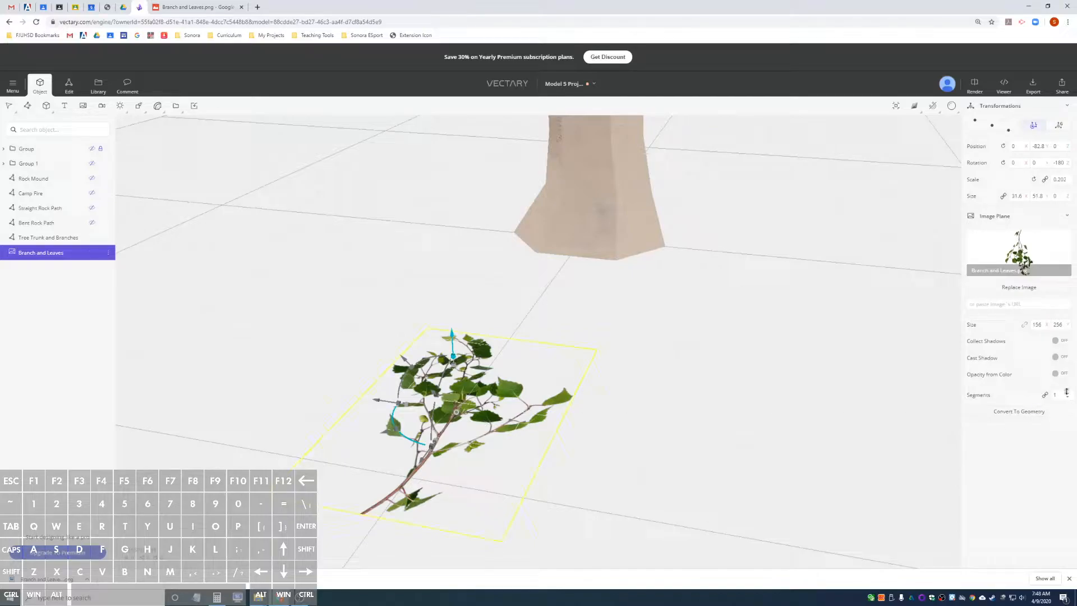
left_click_drag(1067, 400, 1069, 396)
left_click(989, 414)
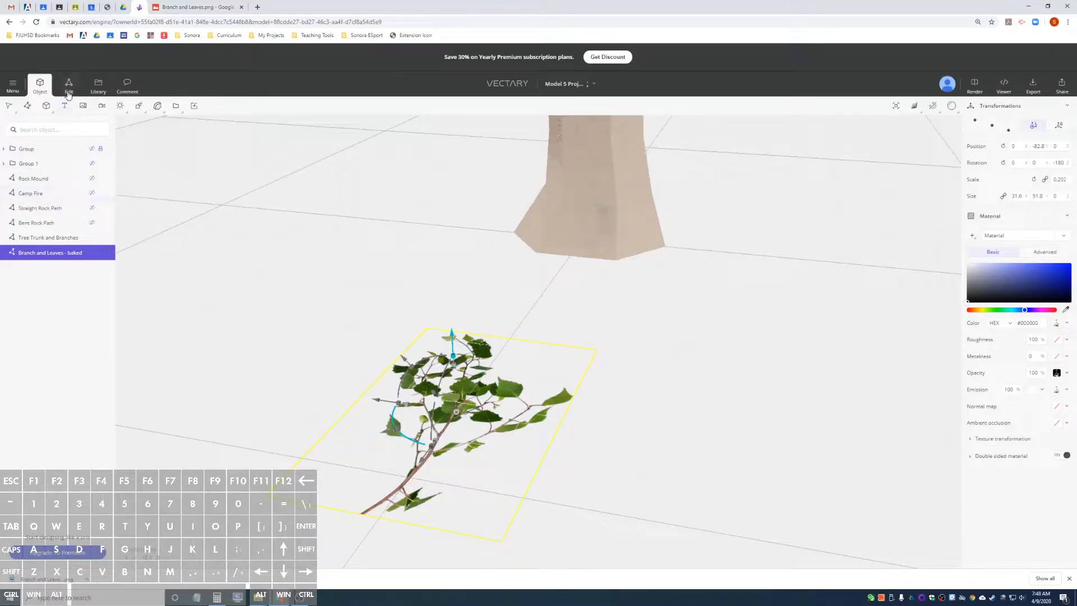
Open the baked branch plane for vertex editing and raise its center vertex slightly.
left_click(84, 105)
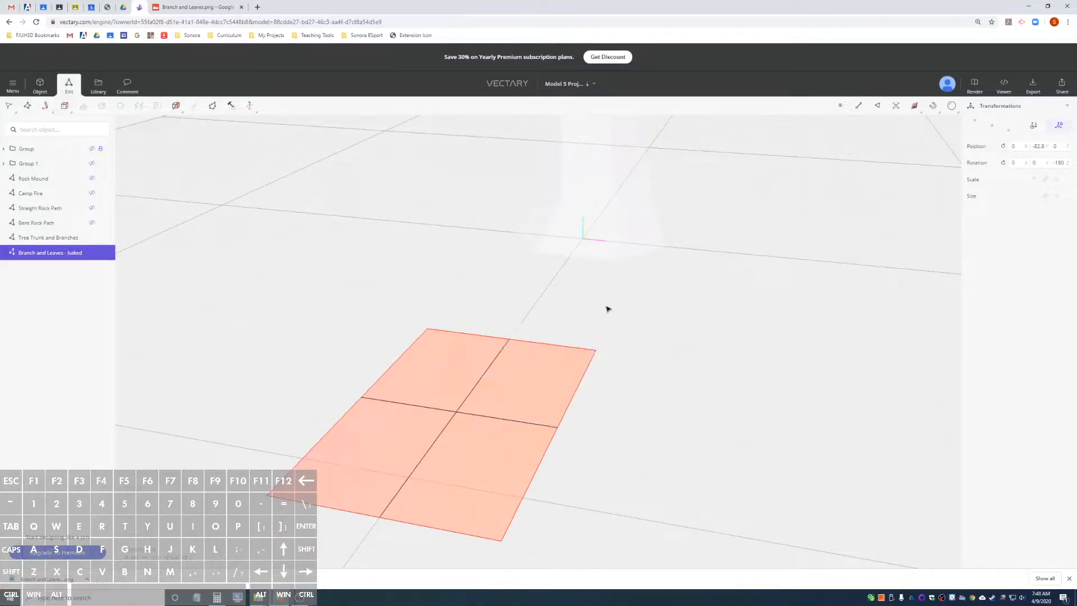
left_click(838, 107)
mouse_move(589, 425)
left_mouse_down("alt")
mouse_move(533, 426)
mouse_move(570, 425)
left_mouse_up("alt")
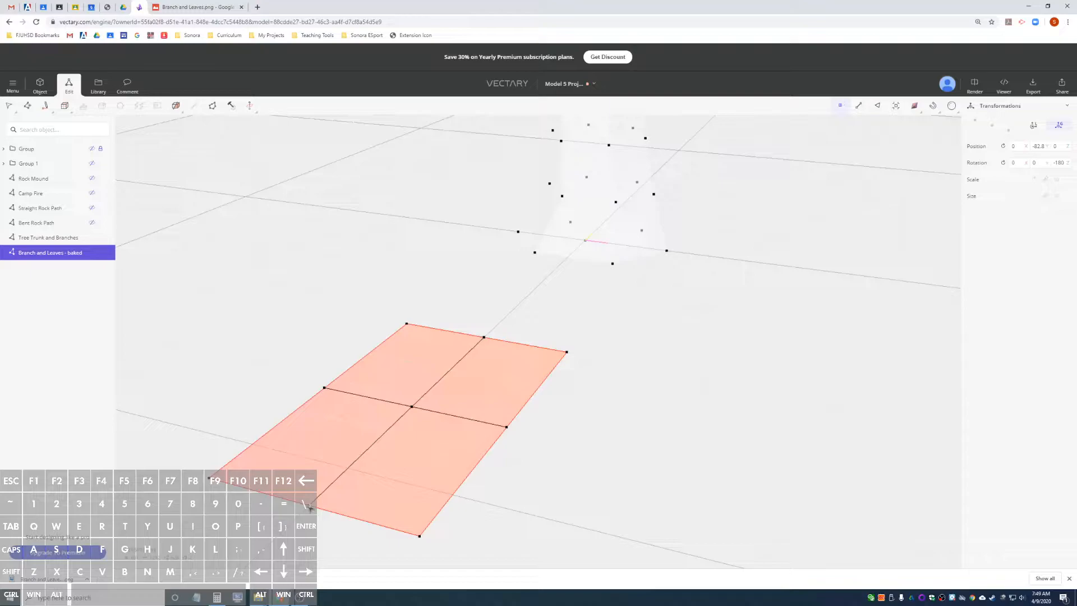
left_click(411, 409)
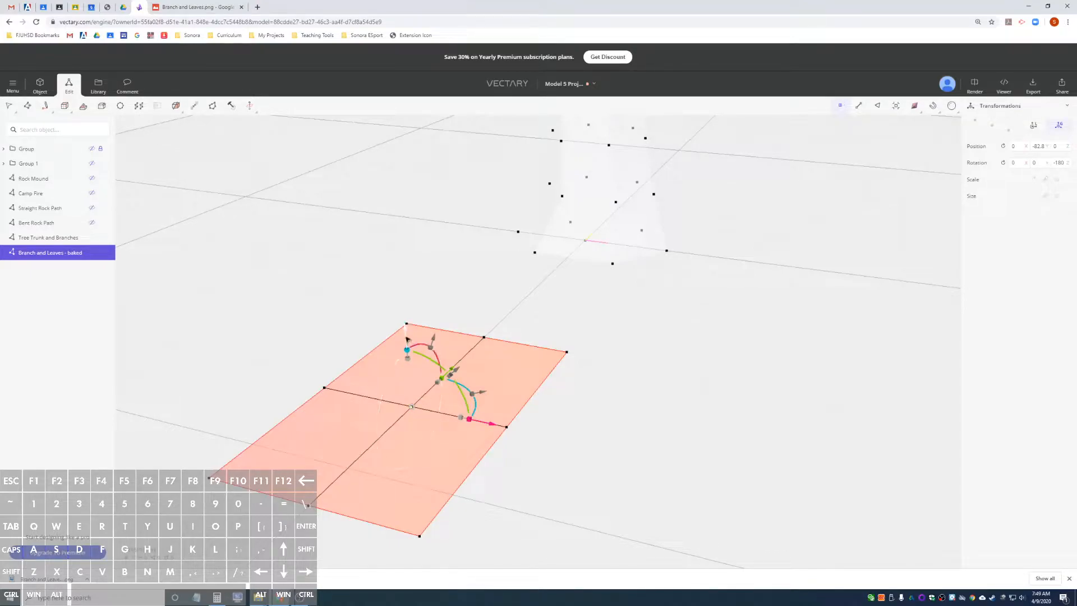
left_click_drag(407, 338, 405, 318)
Raise the middle vertex on each long side of the branch plane slightly.
left_click(325, 387)
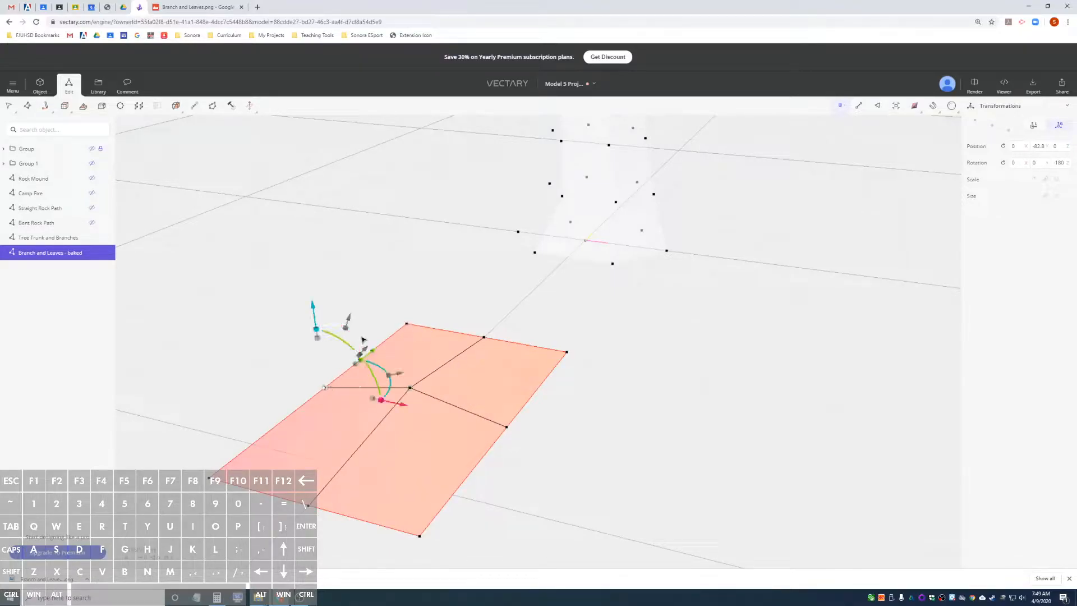
left_click_drag(314, 320, 314, 312)
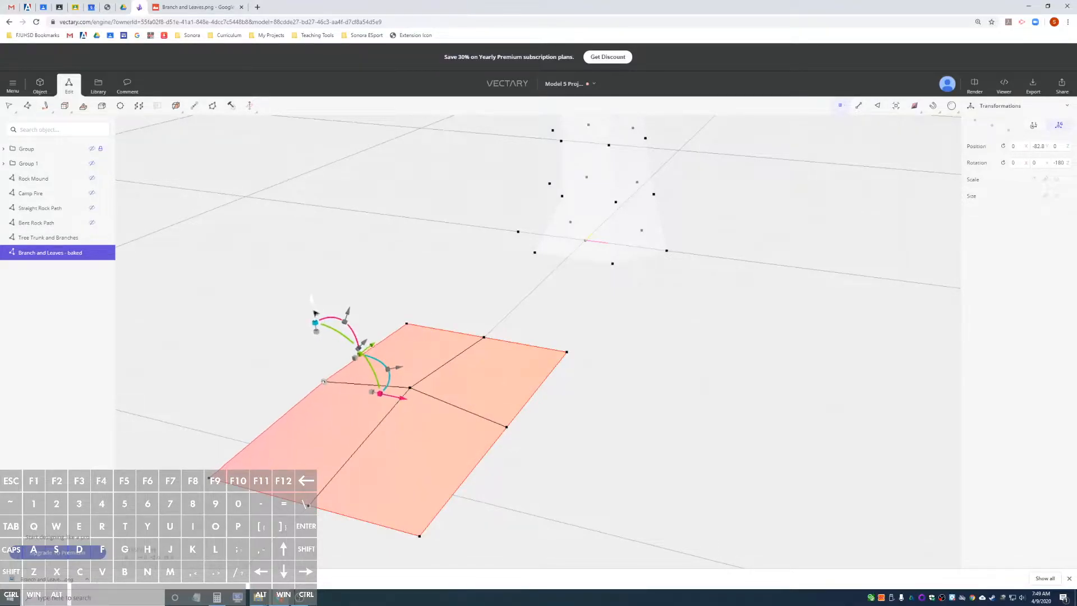
left_click(507, 429)
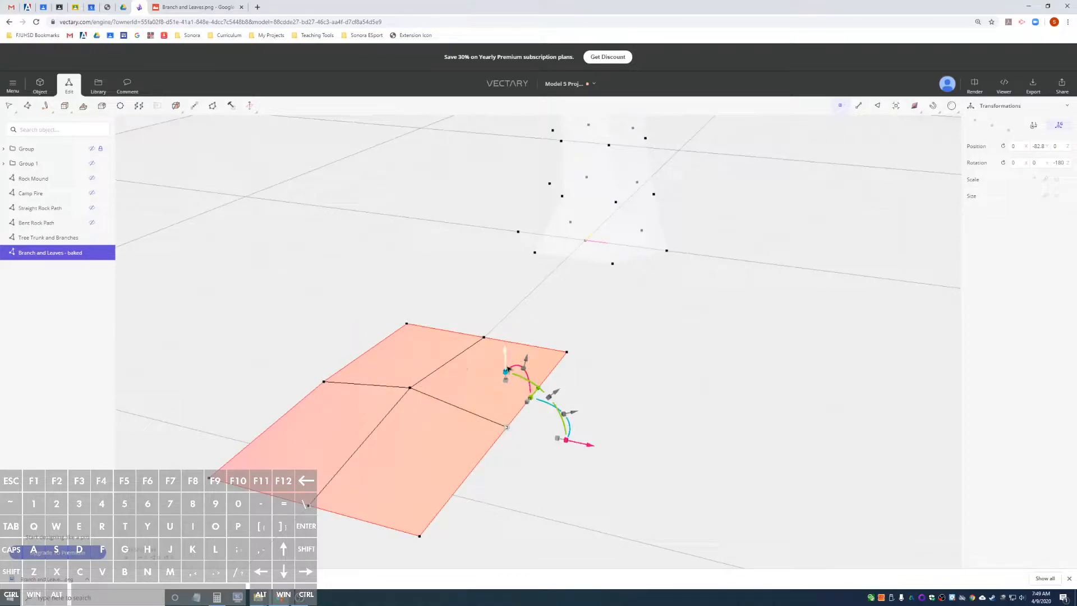
left_click_drag(506, 365, 506, 354)
Raise the middle vertex on the branch plane's short edge nearest the trunk.
left_click_drag(673, 355, 344, 334, "alt")
left_click(331, 290)
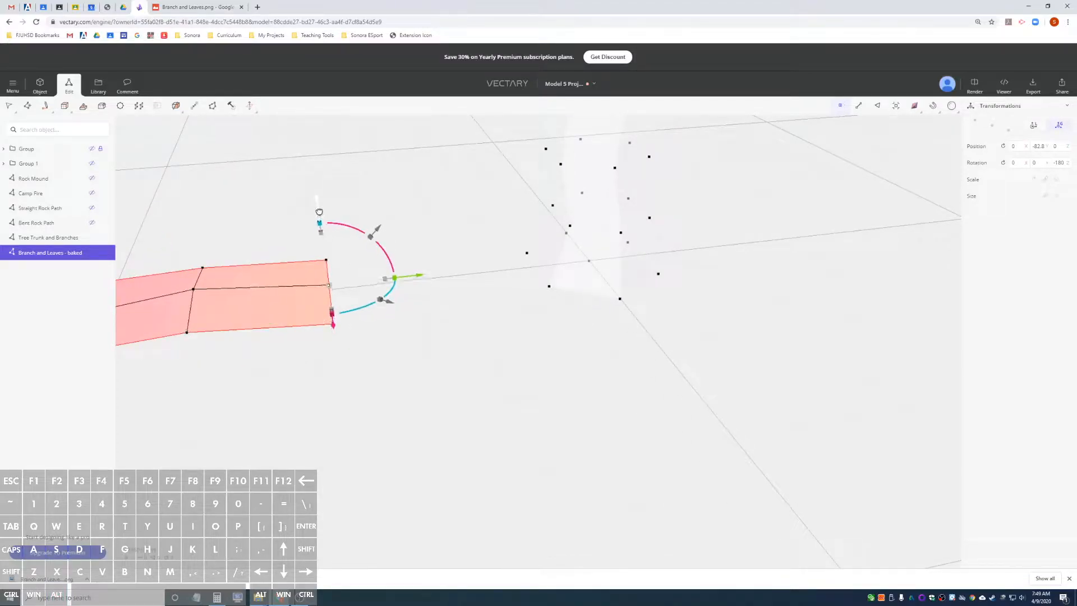
left_click_drag(319, 203, 353, 300, "alt")
left_click_drag(280, 302, 438, 359, "alt")
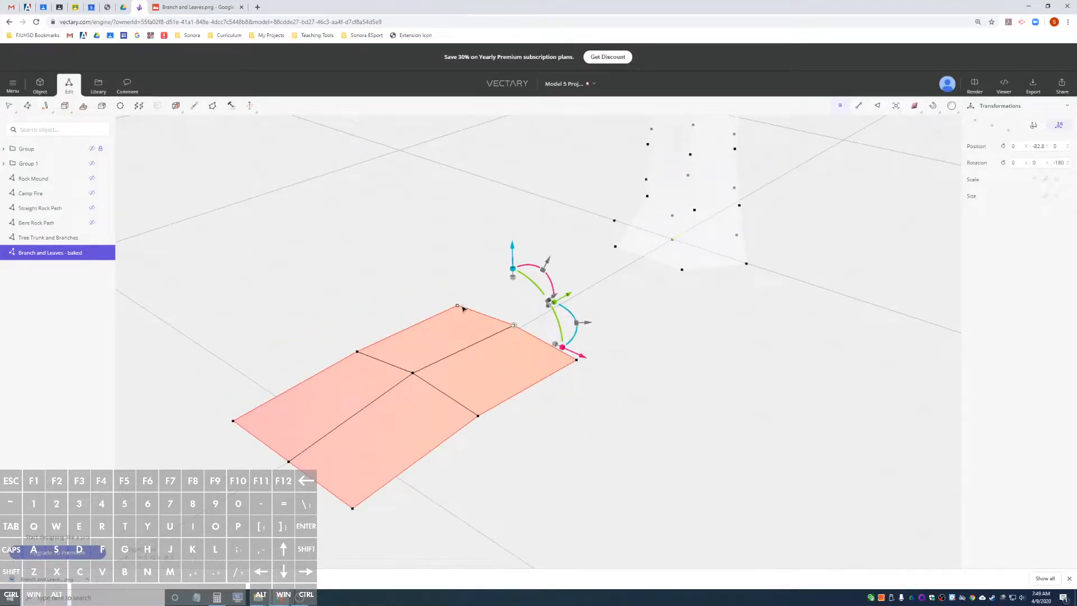
Pull the two corner vertices on the edge nearest the trunk slightly back toward the middle of the branch plane.
left_click_drag(463, 309, 423, 344, "alt")
left_click(450, 288)
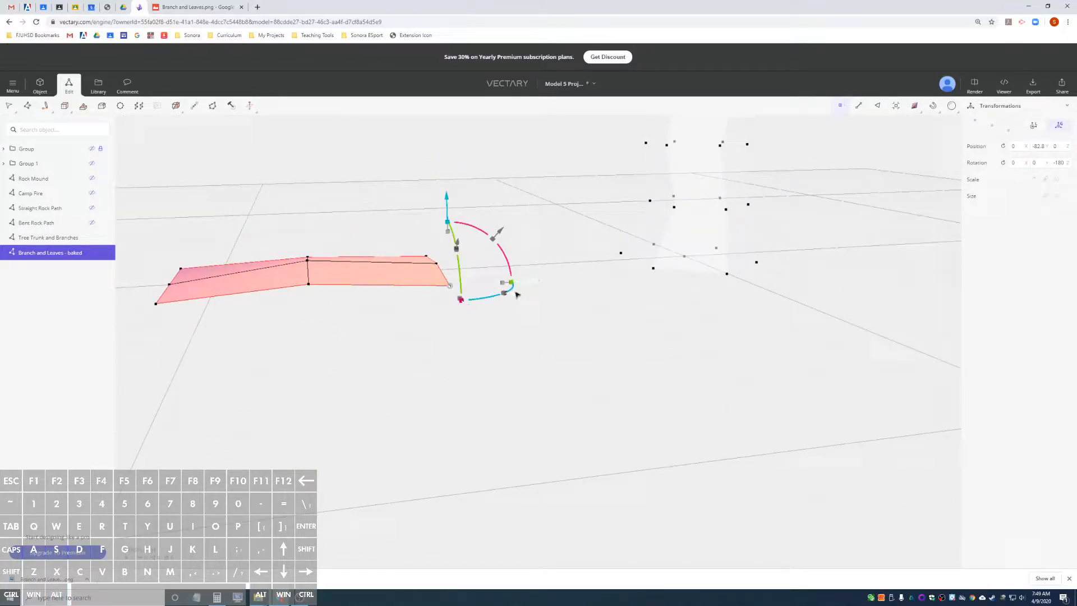
left_click_drag(528, 287, 500, 287)
left_click_drag(404, 314, 560, 368, "alt")
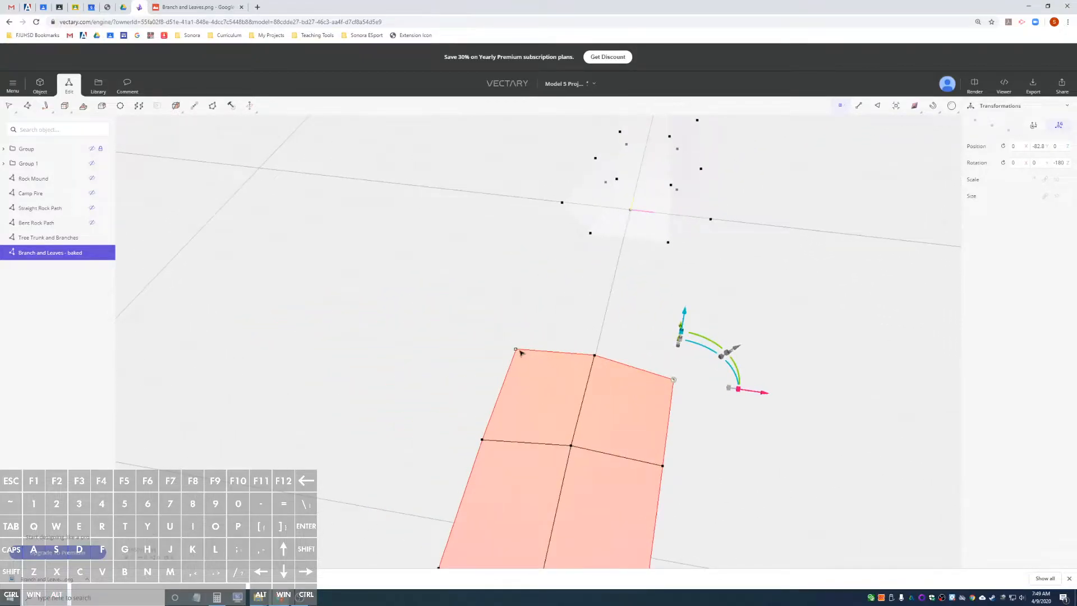
left_click(517, 349)
left_click_drag(536, 303, 534, 309)
left_click(674, 381)
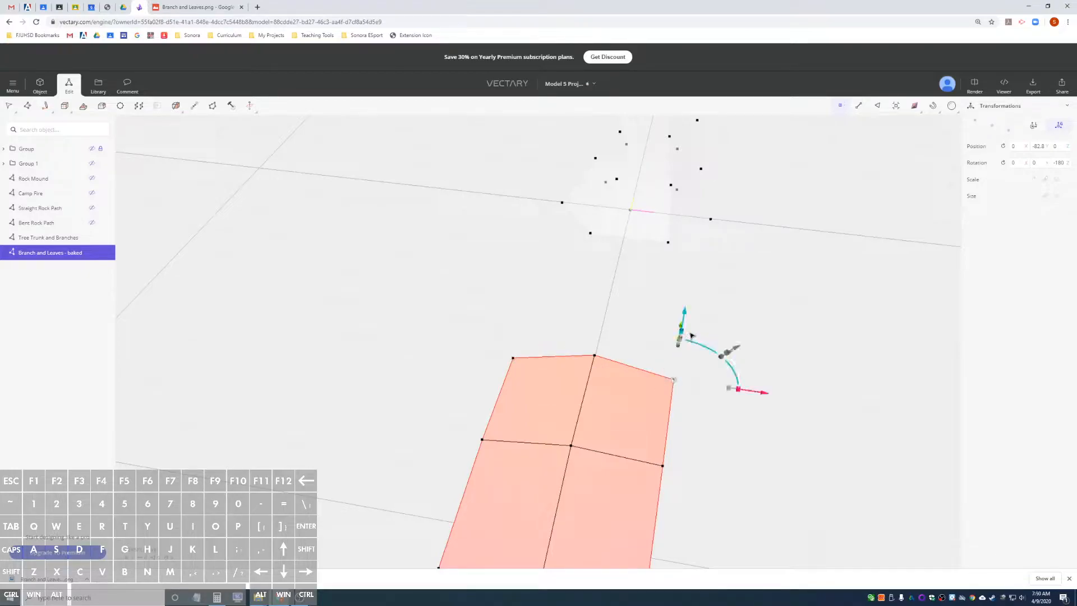
left_click_drag(780, 335, 571, 356, "alt")
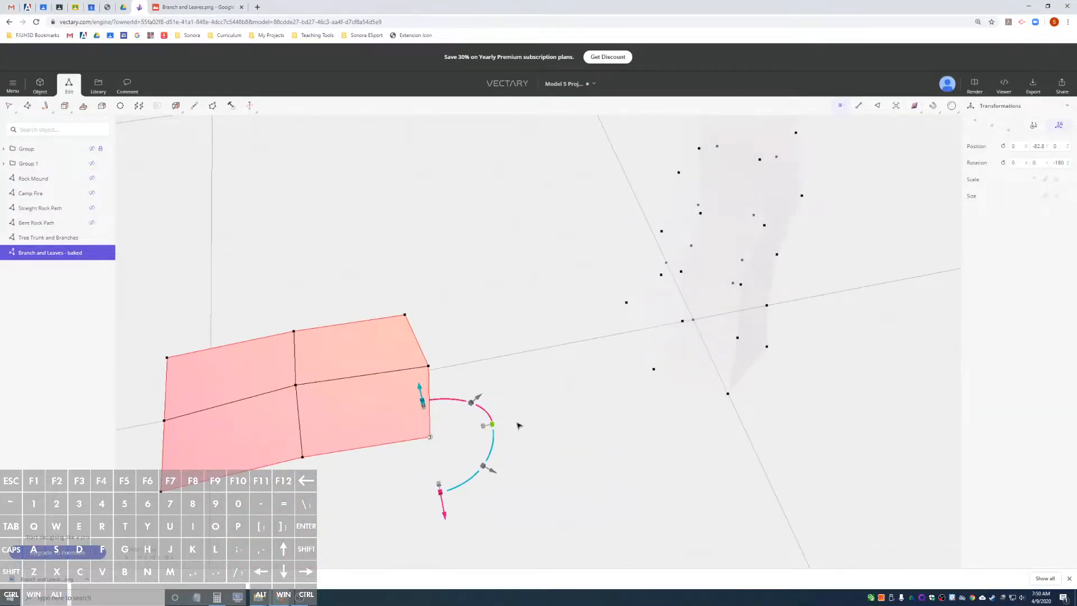
left_click_drag(514, 422, 522, 368, "alt")
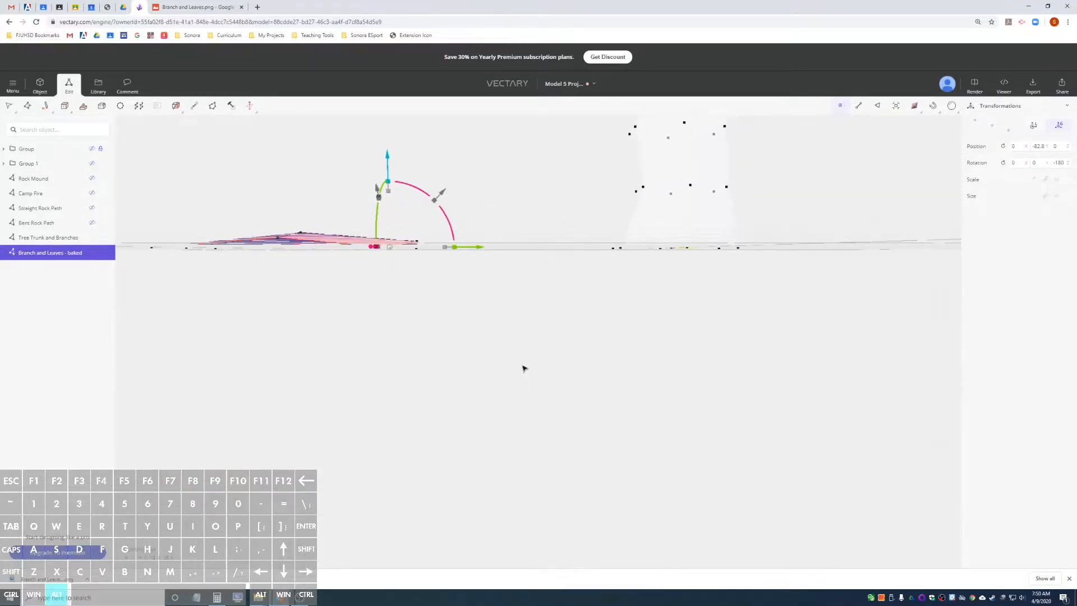
left_click_drag(390, 271, 387, 269, "alt")
left_click_drag(294, 286, 508, 335, "alt")
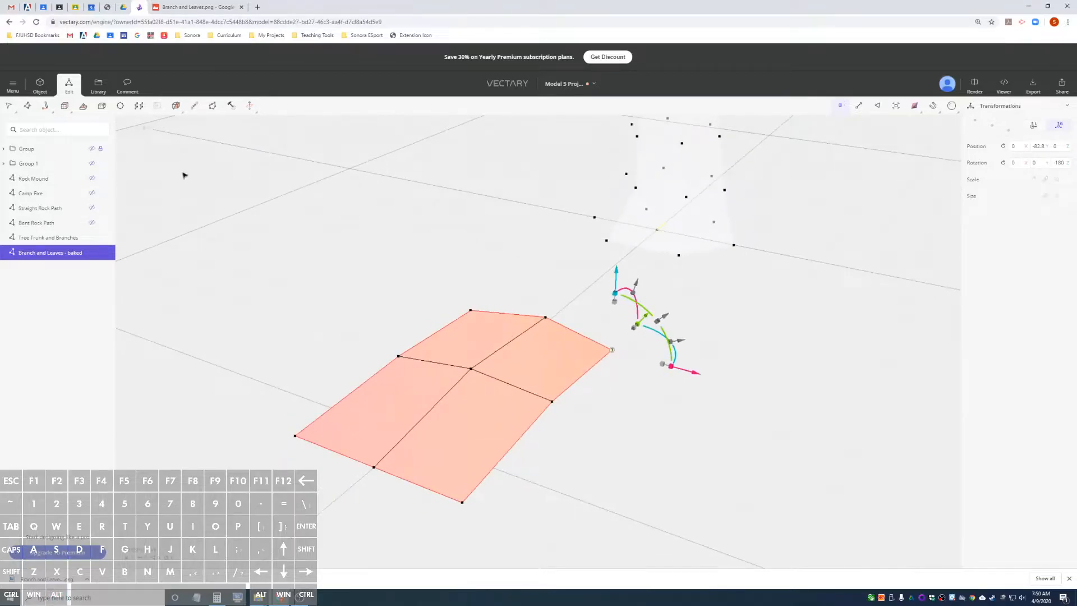
Return the branch plane to object mode and examine its bent shape from several angles.
left_click(40, 85)
left_click_drag(613, 399, 514, 365, "alt")
scroll(515, 365, "up", 6)
left_click_drag(590, 435, 848, 480, "alt")
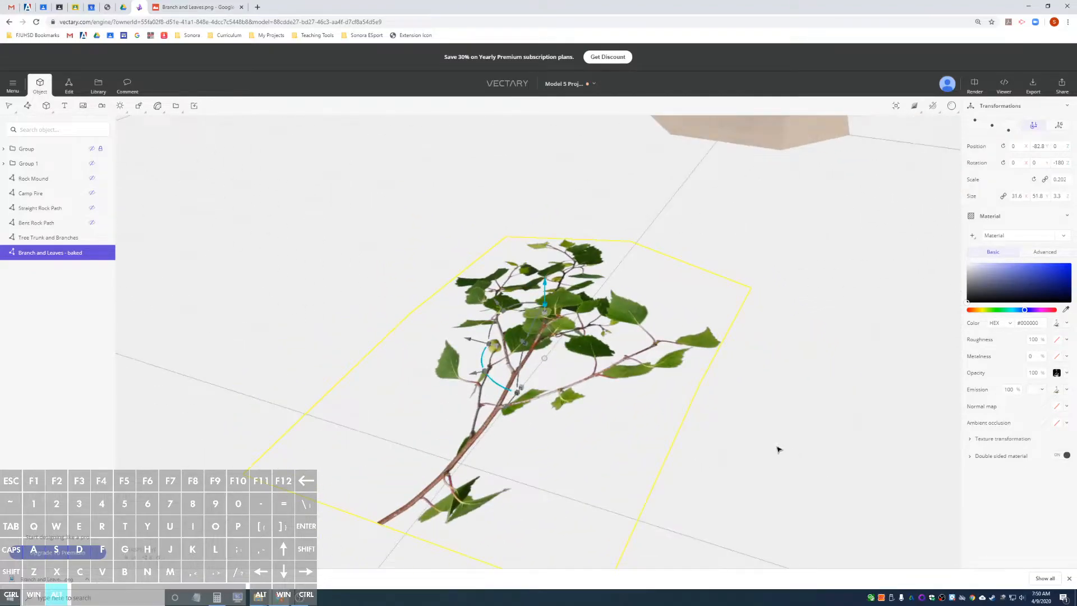
left_click_drag(784, 450, 826, 466, "alt")
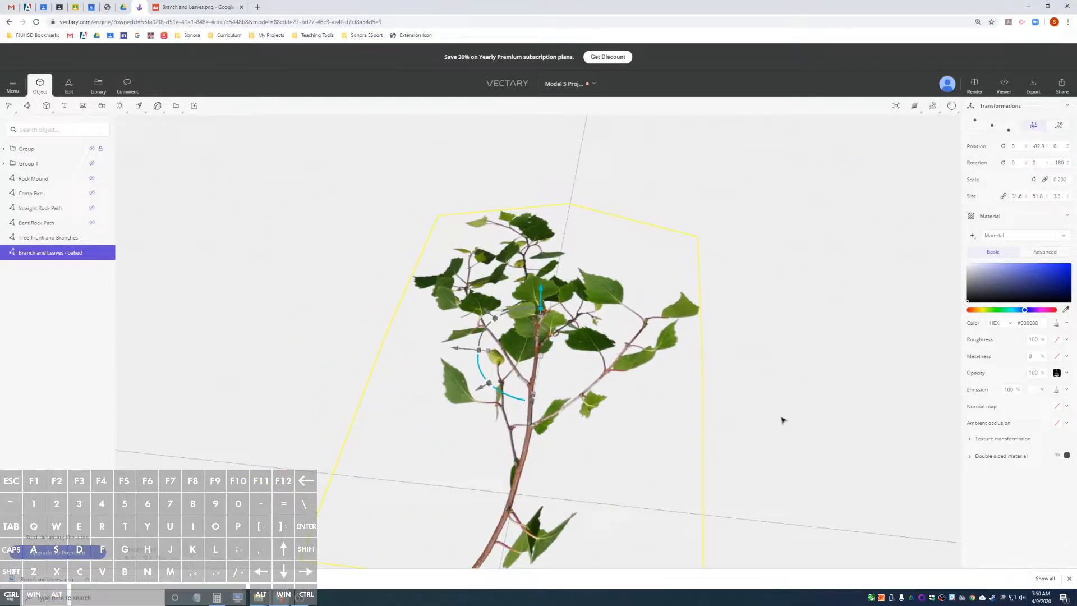
scroll(782, 419, "down", 3)
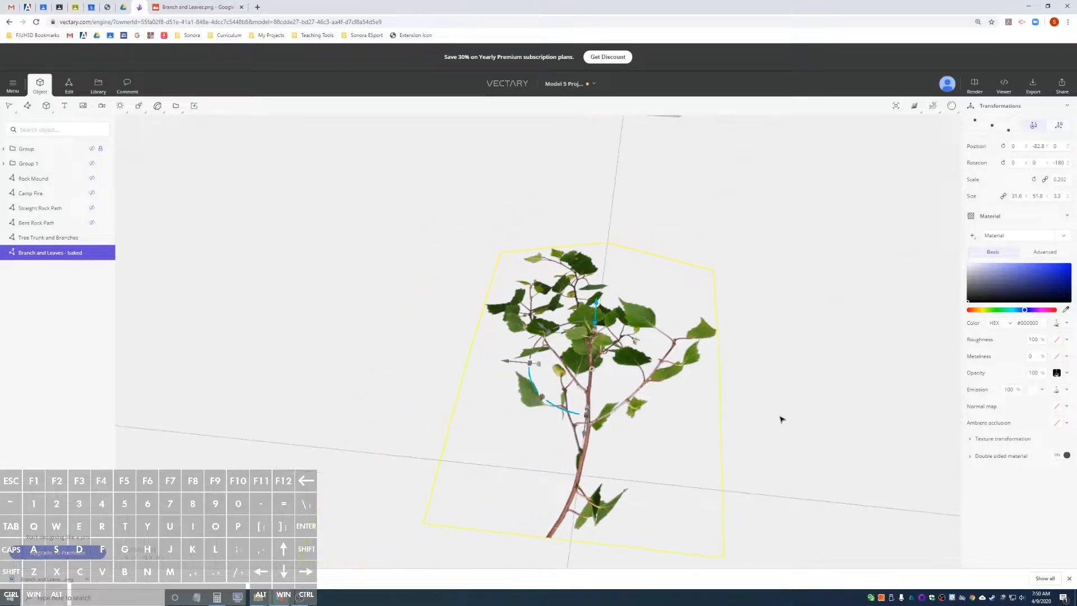
scroll(782, 420, "up", 2)
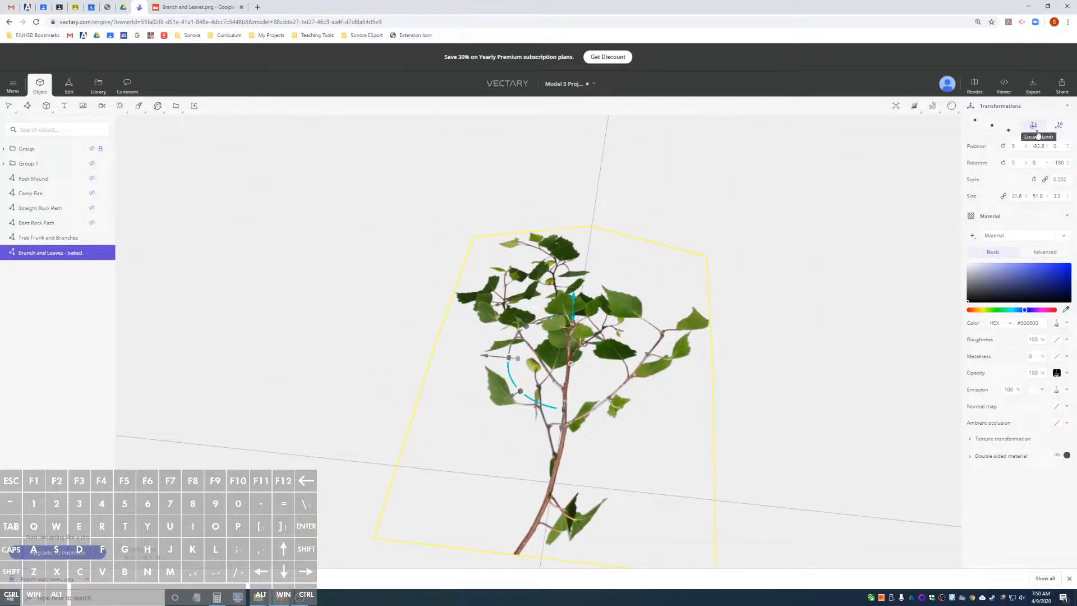
Switch the branch plane's transform gizmo to global orientation and back to local.
left_click(1060, 127)
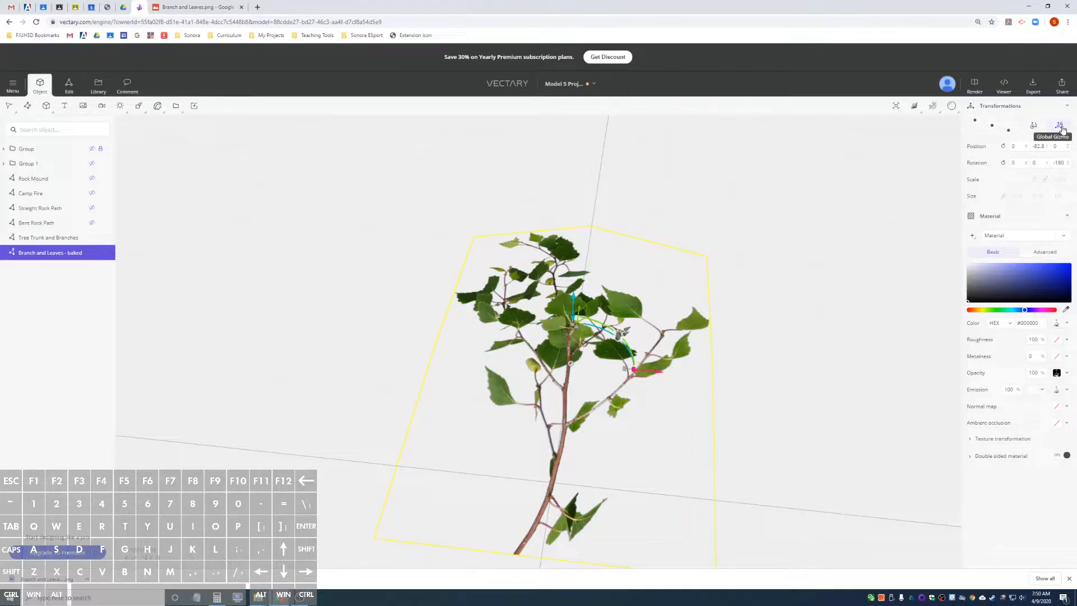
left_click_drag(793, 306, 610, 271, "alt")
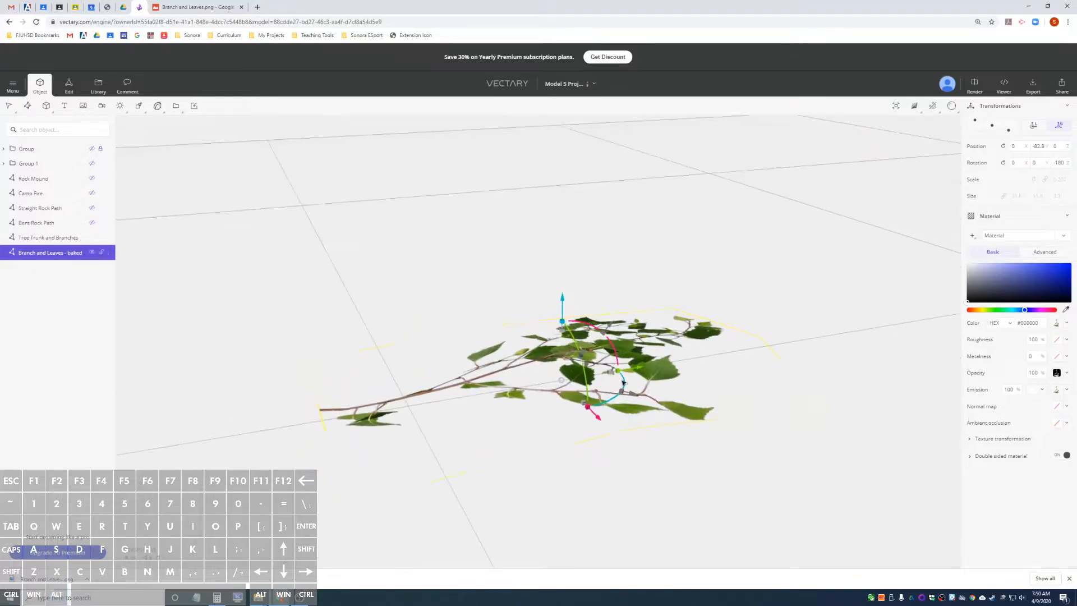
scroll(482, 362, "down", 4)
scroll(482, 363, "up", 2)
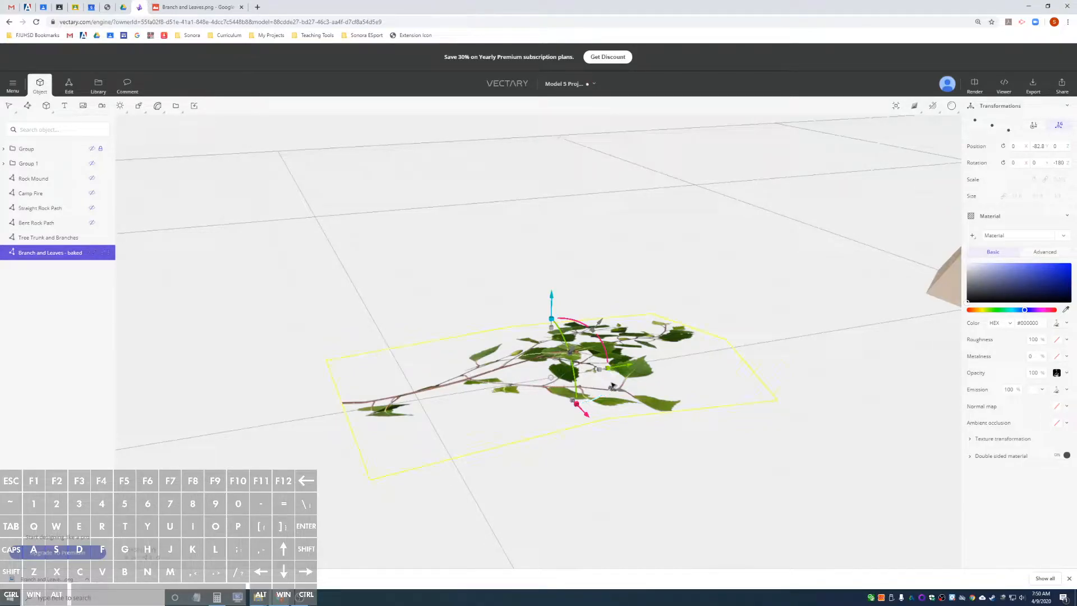
mouse_move(613, 382)
left_mouse_down()
mouse_move(561, 398)
mouse_move(621, 378)
left_mouse_up()
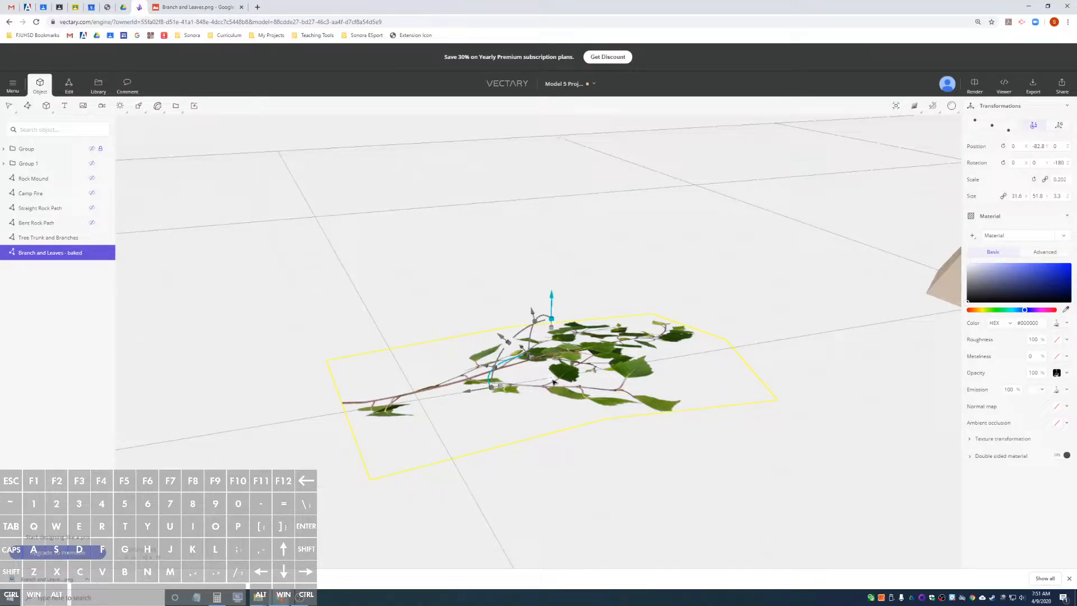
Move the branch plane's pivot point to the cut end of its stem.
middle_click_drag(552, 382, 550, 382)
left_click_drag(551, 382, 341, 405)
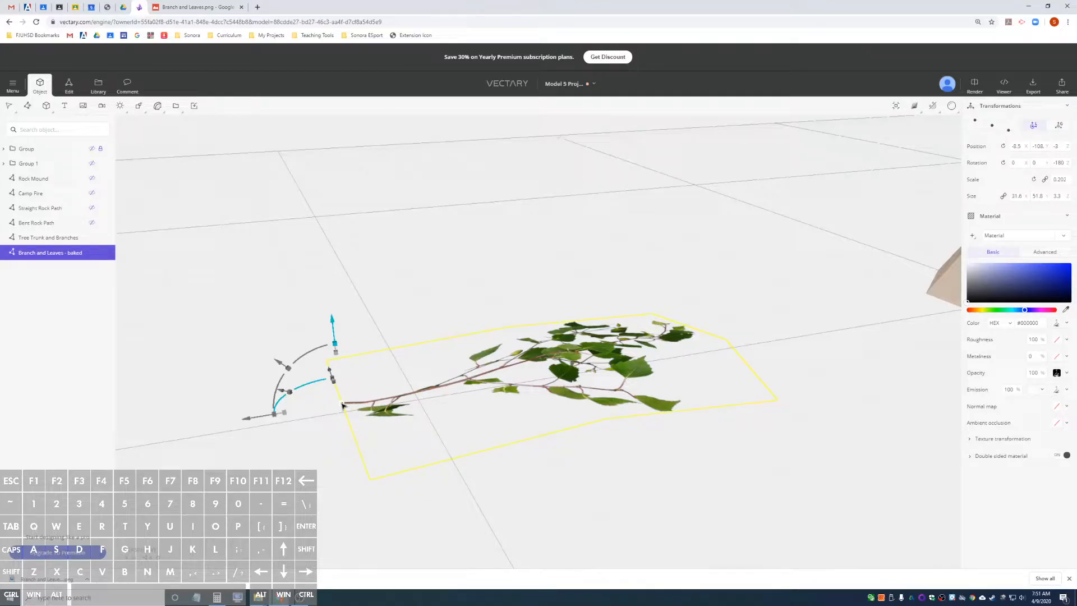
left_click_drag(343, 405, 372, 398)
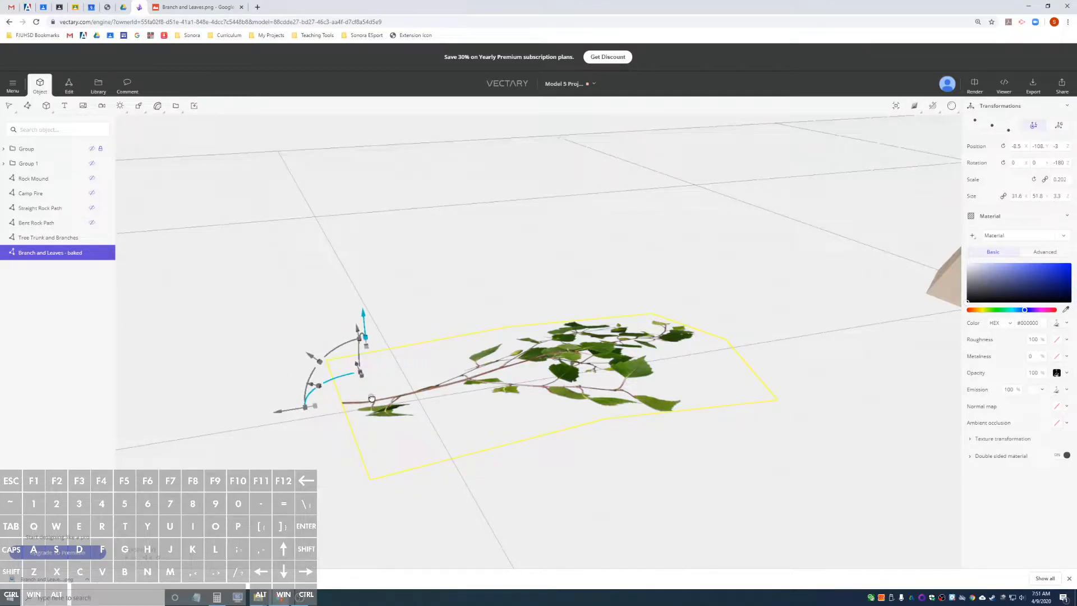
left_click(372, 398)
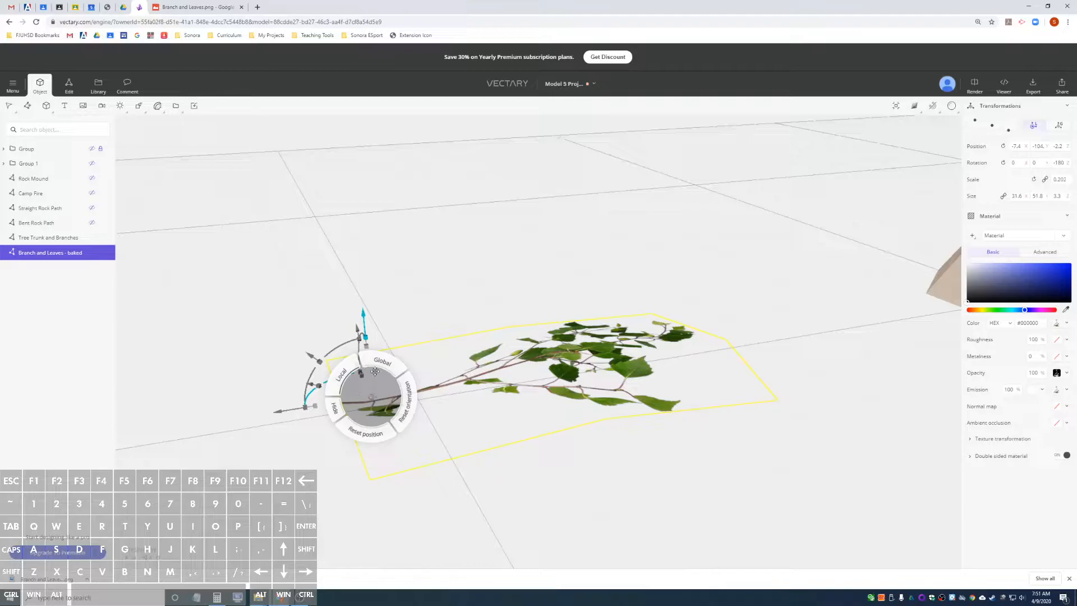
left_click(407, 365)
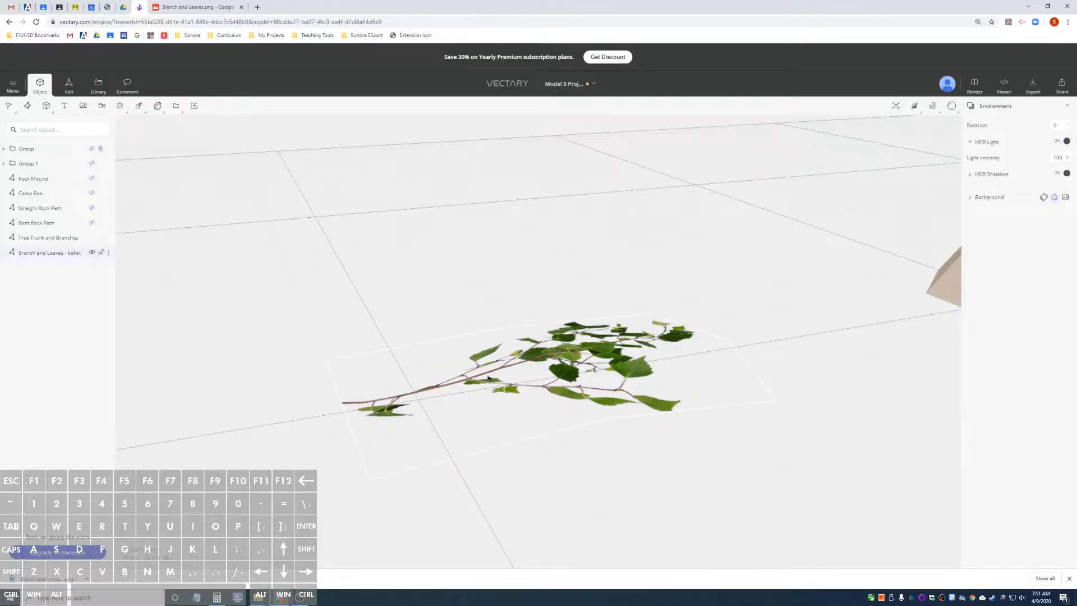
left_click(30, 255)
left_click_drag(371, 399, 342, 402)
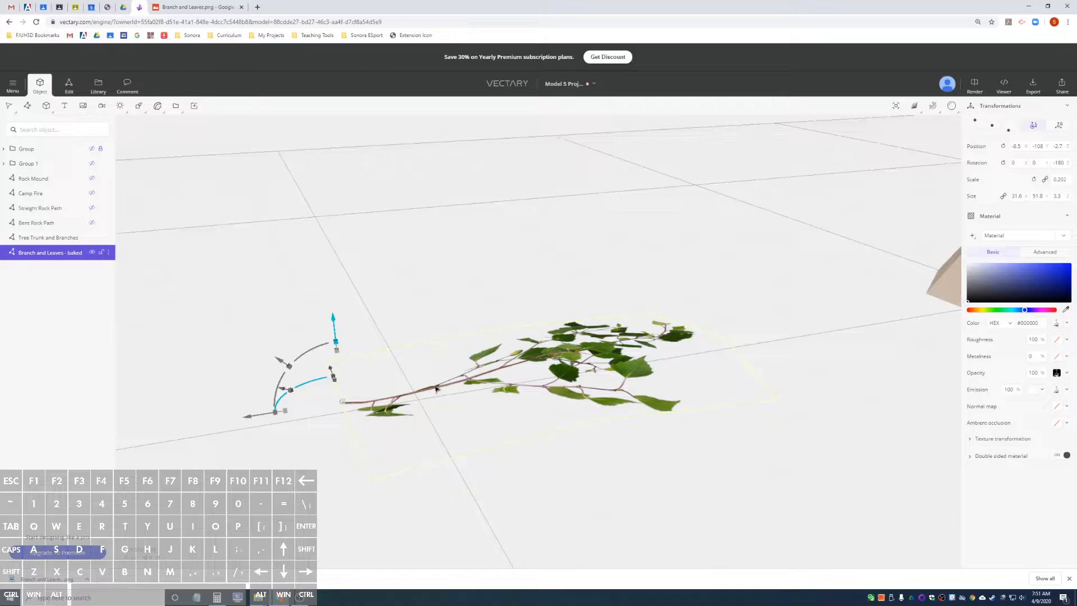
Refine the pivot point's placement on the stem's cut end using the end view and the top view.
left_click_drag(412, 366, 631, 320, "alt")
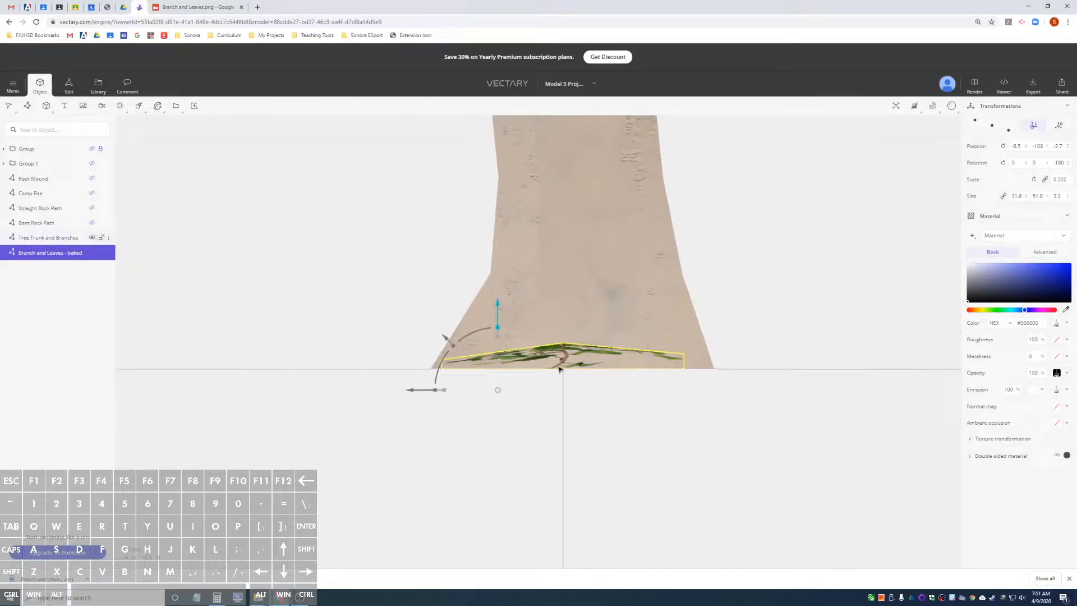
left_click_drag(673, 337, 572, 320, "alt")
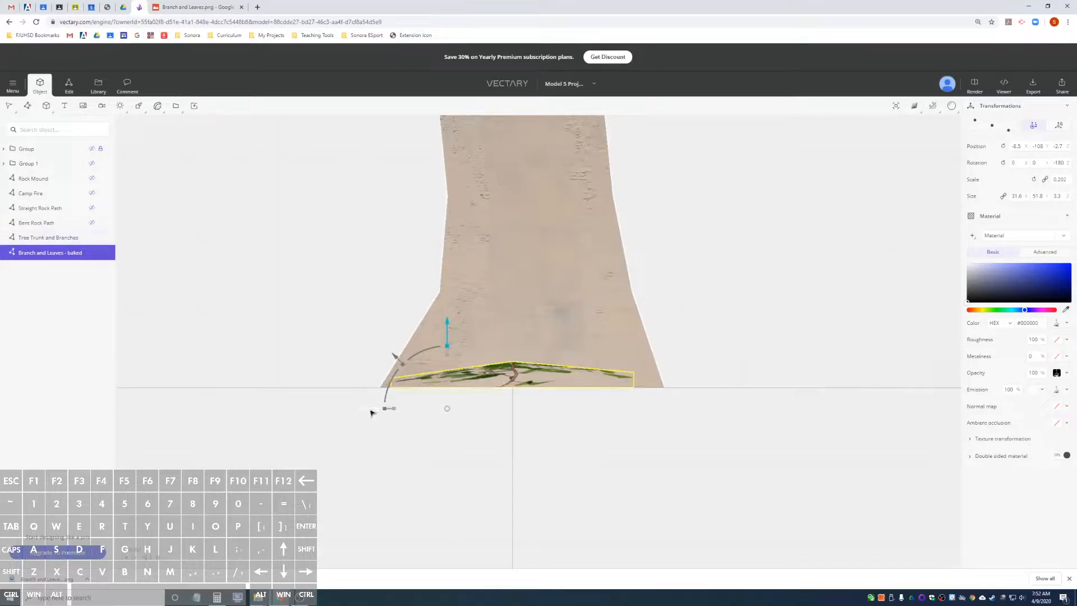
left_click_drag(373, 411, 500, 388)
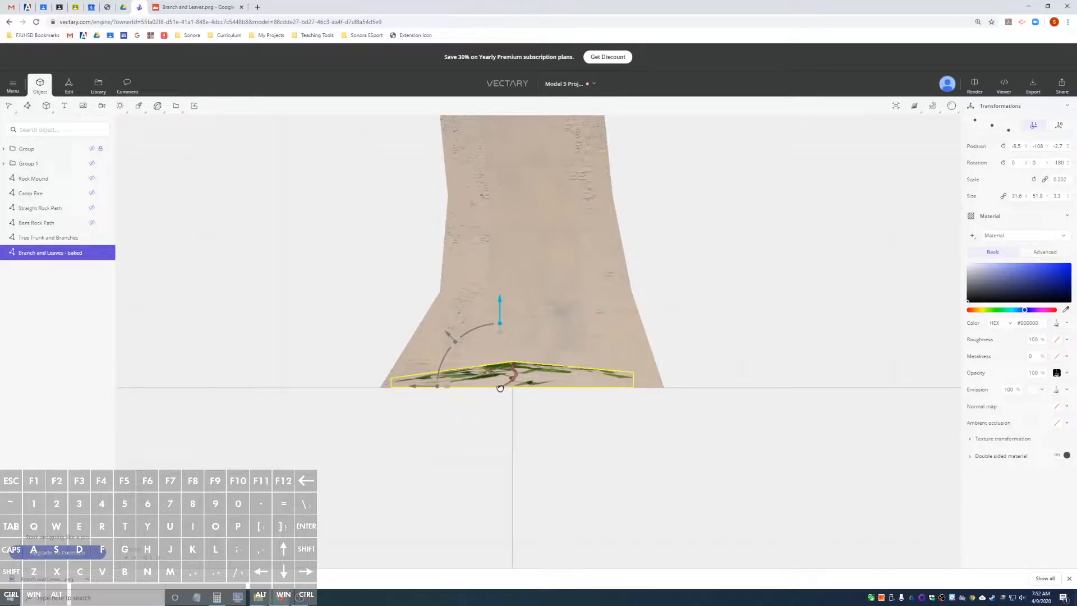
left_click_drag(548, 428, 314, 519, "alt")
left_click_drag(481, 301, 467, 362, "alt")
left_click_drag(399, 392, 402, 392, "alt")
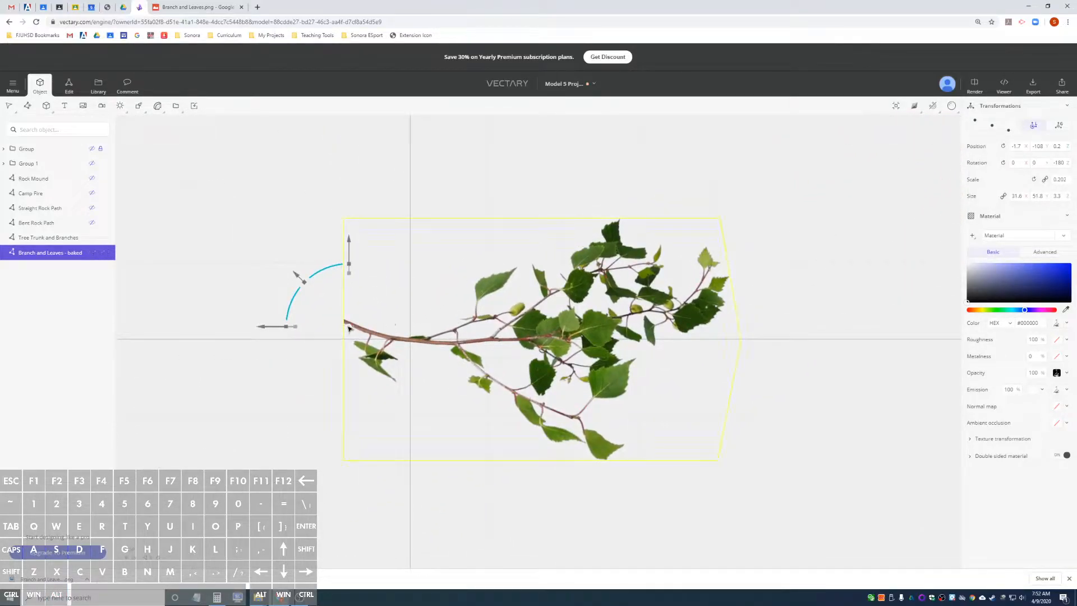
left_click_drag(348, 326, 344, 324)
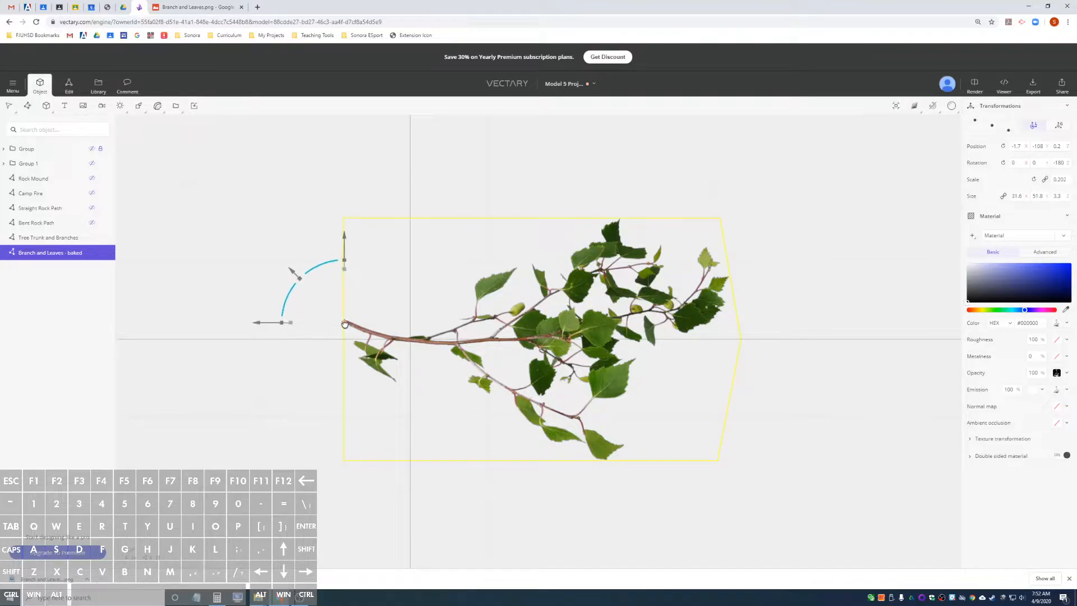
Move the branch plane from the ground up to the tip of the tree's lower forked limb.
left_click_drag(308, 372, 419, 334, "alt")
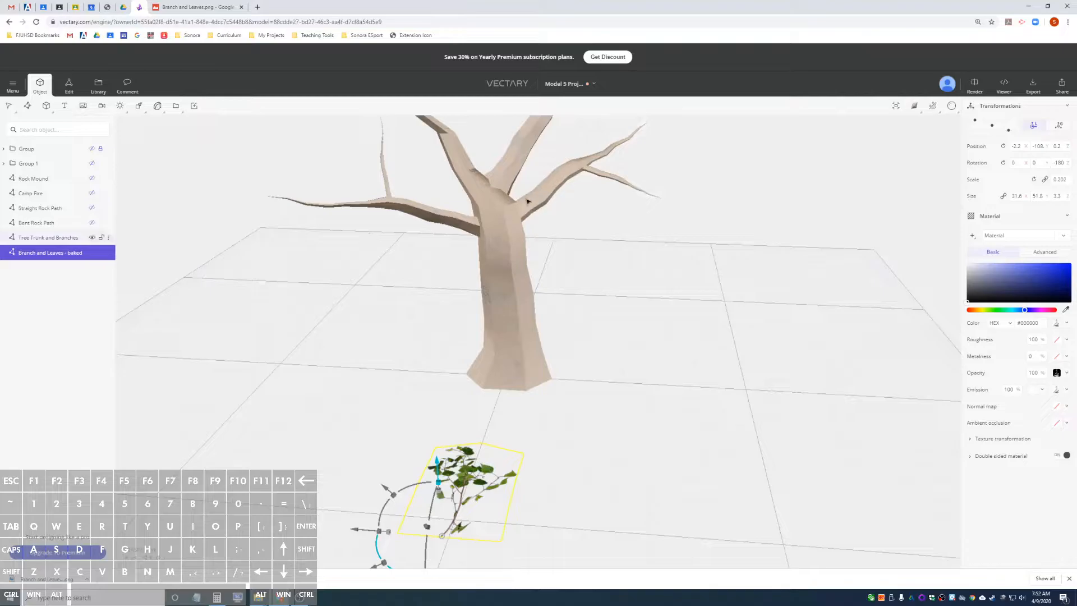
left_click_drag(567, 259, 521, 272, "alt")
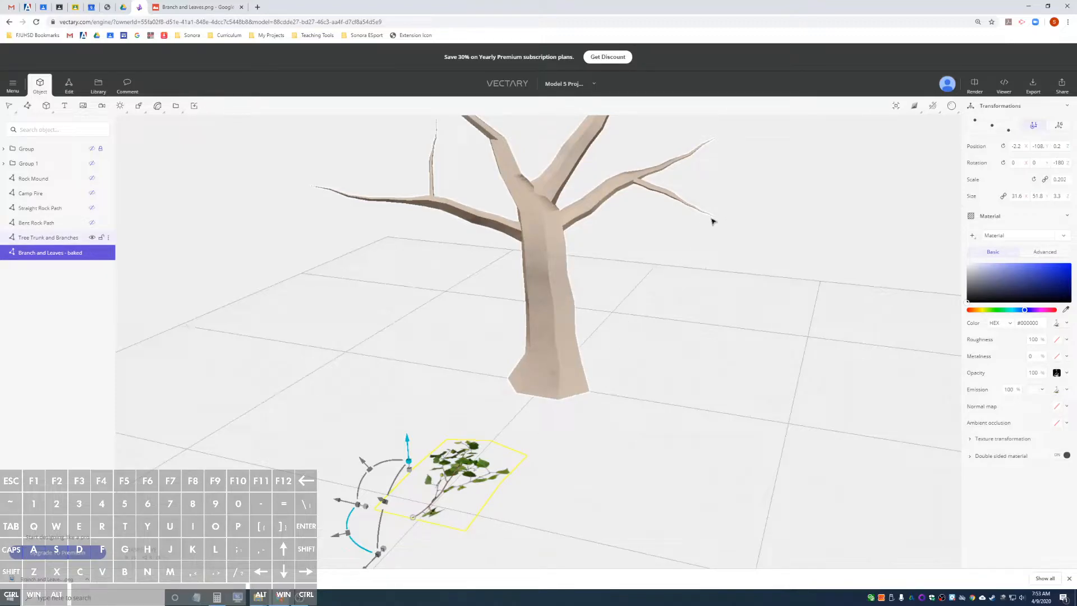
left_click_drag(416, 519, 710, 212)
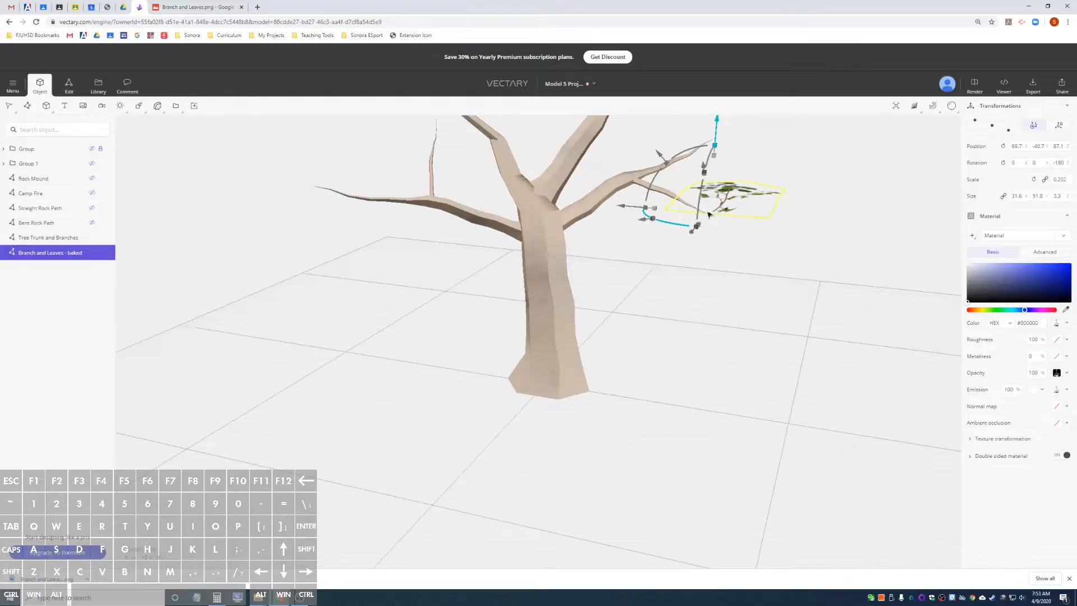
Align the branch plane's stem end with the tip of the lower forked limb in the top view.
left_click_drag(827, 271, 576, 316, "alt")
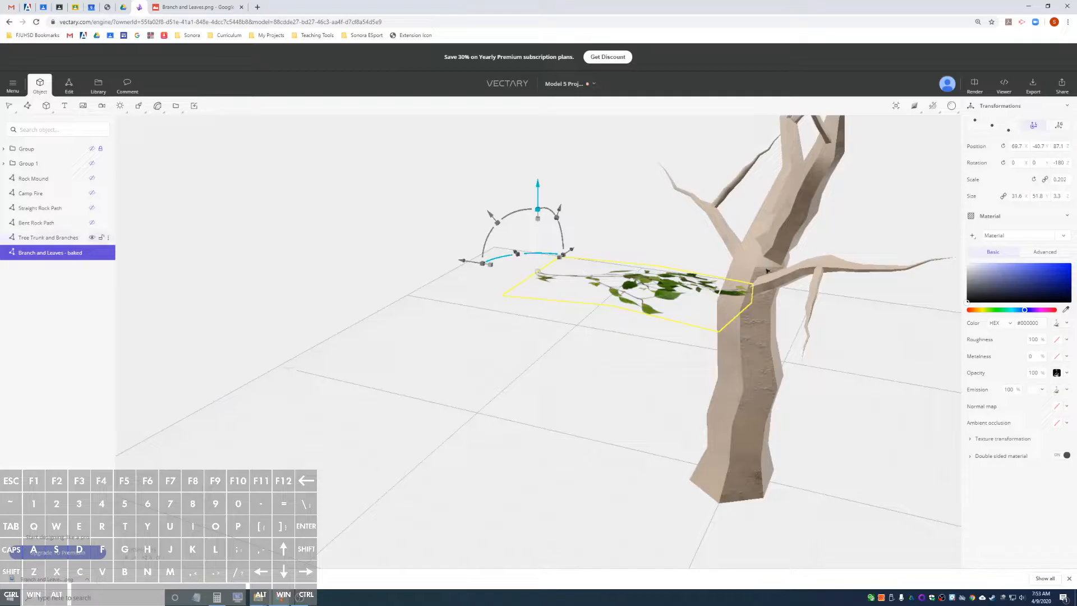
key("alt")
left_click(792, 229)
left_click_drag(860, 399, 870, 467)
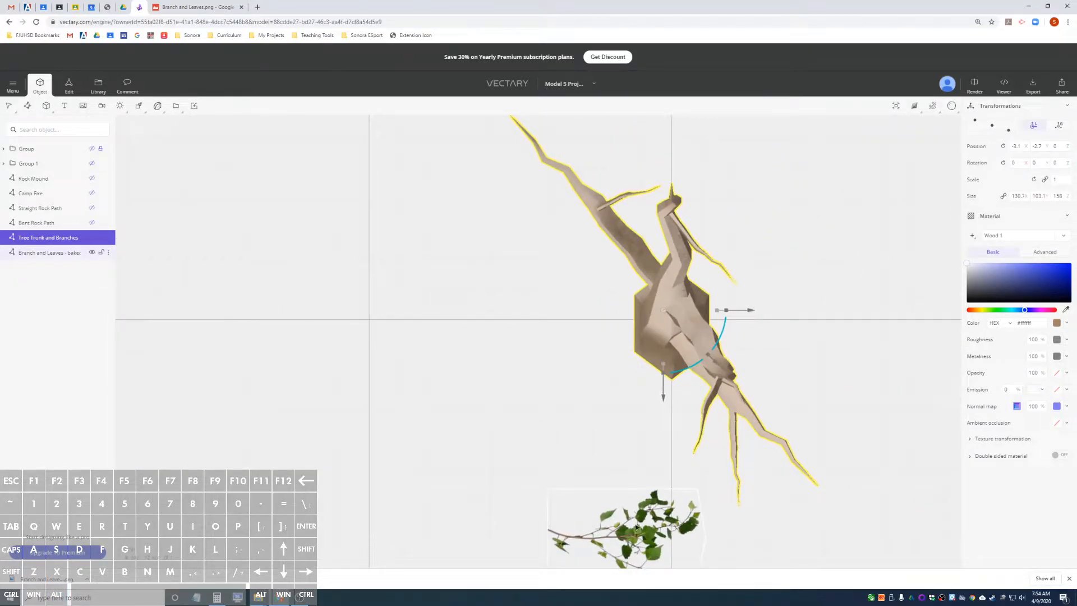
left_click(638, 527)
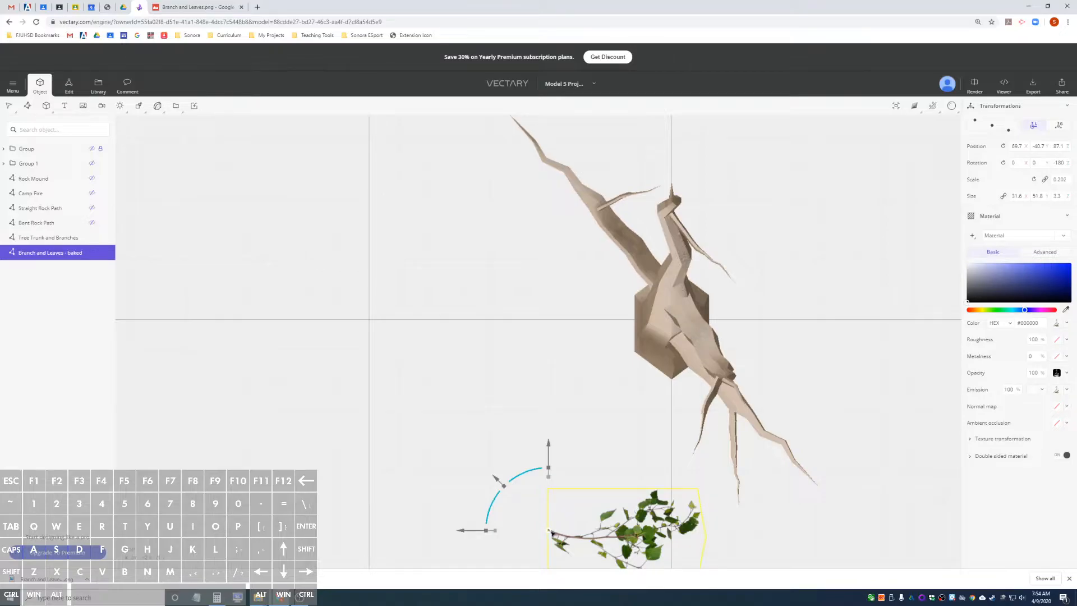
left_click_drag(552, 533, 739, 505)
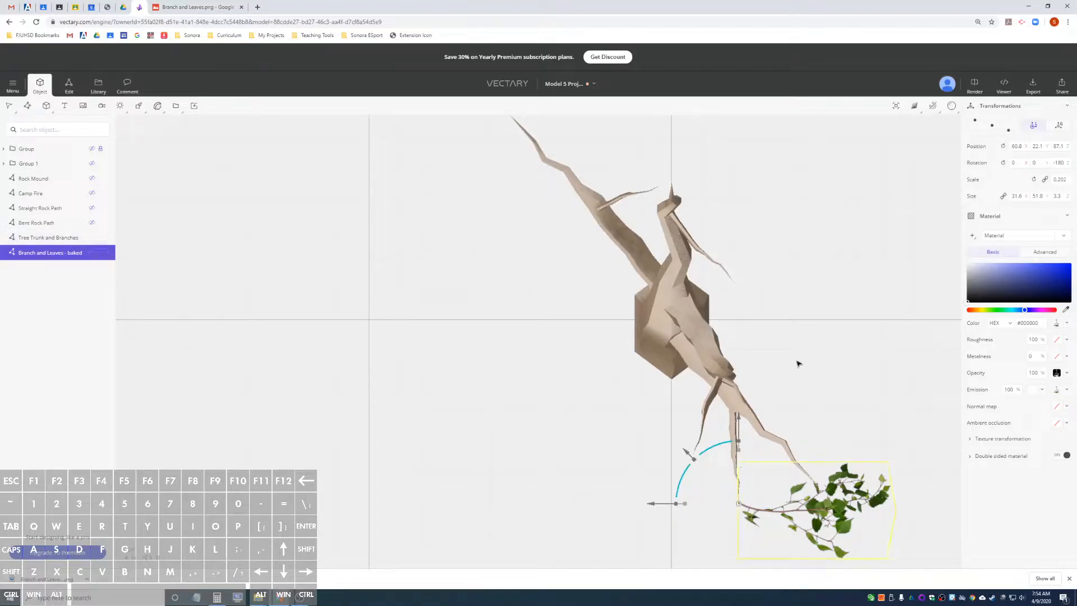
Lower the branch plane to the height of the hanging limb's tip, at a vertical position of about 74.3.
left_click_drag(813, 374, 772, 238, "alt")
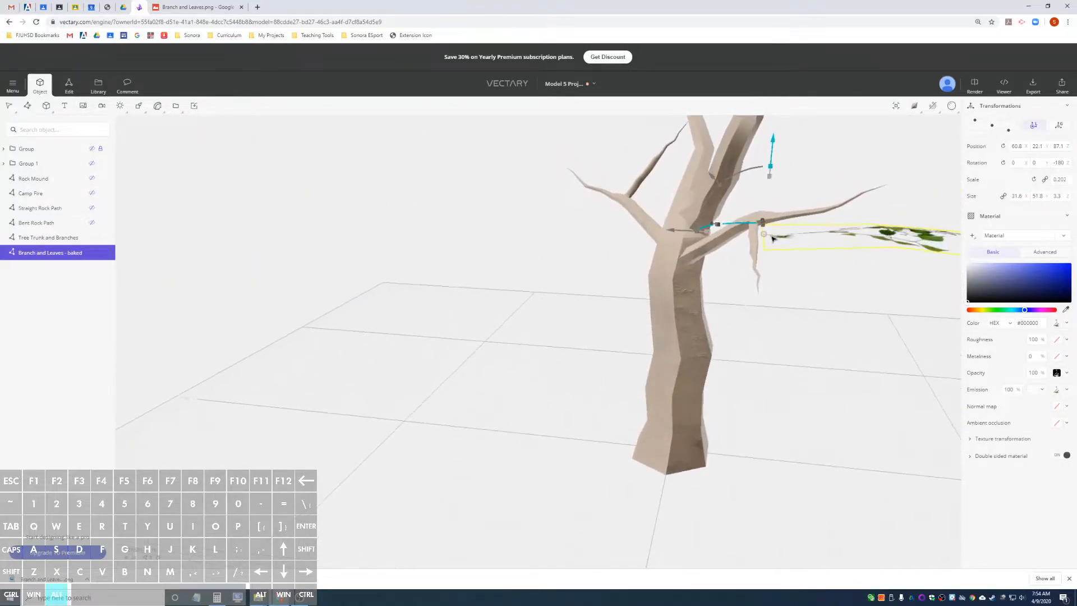
left_click_drag(770, 150, 759, 208)
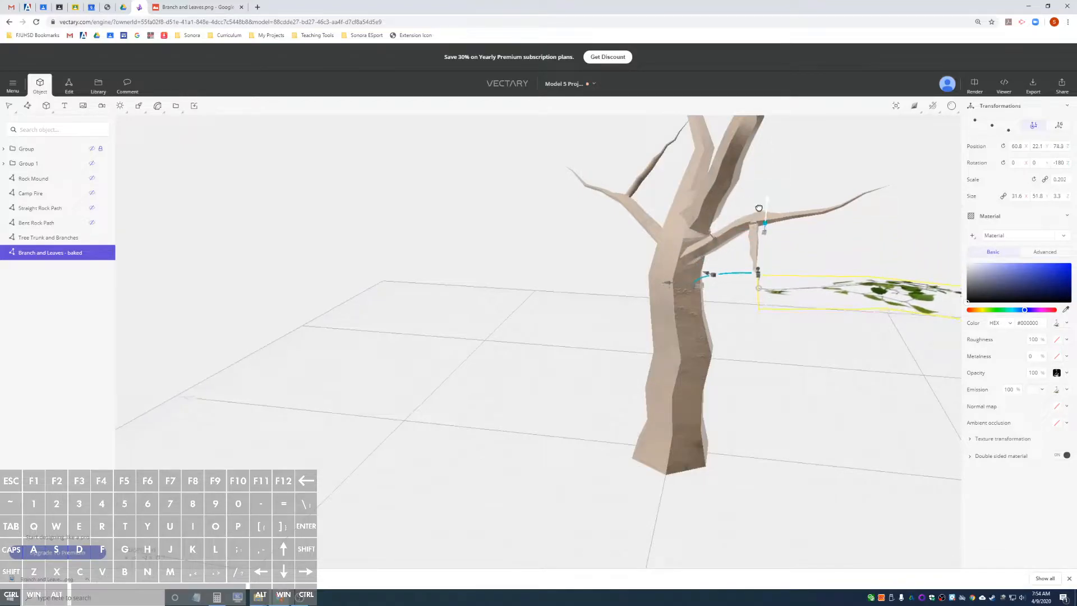
left_click_drag(861, 223, 805, 224, "alt")
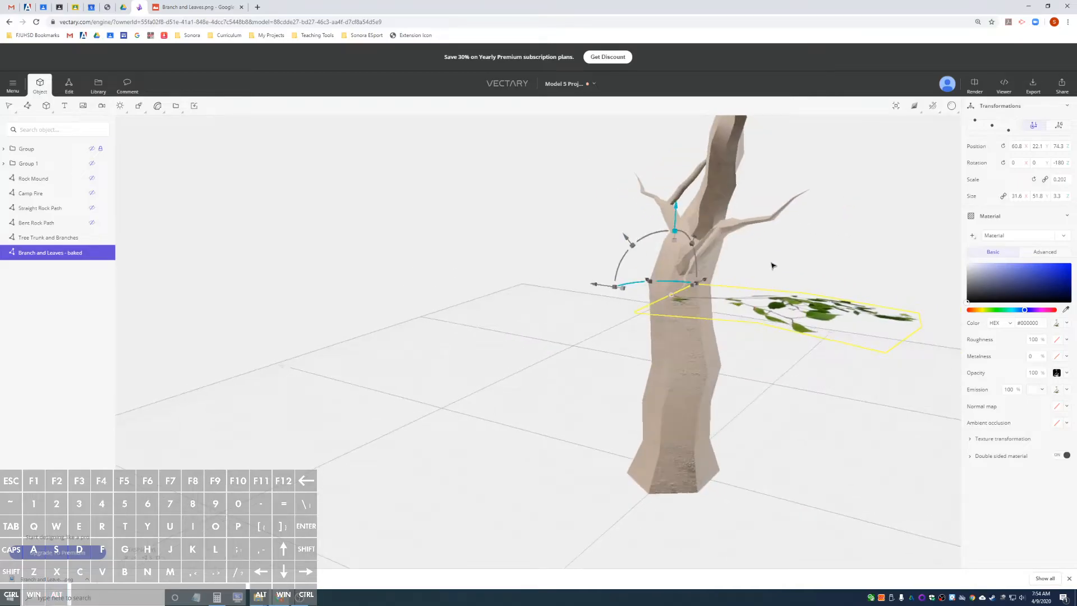
mouse_move(771, 264)
left_mouse_down("alt")
mouse_move(729, 242)
mouse_move(793, 252)
mouse_move(779, 261)
left_mouse_up("alt")
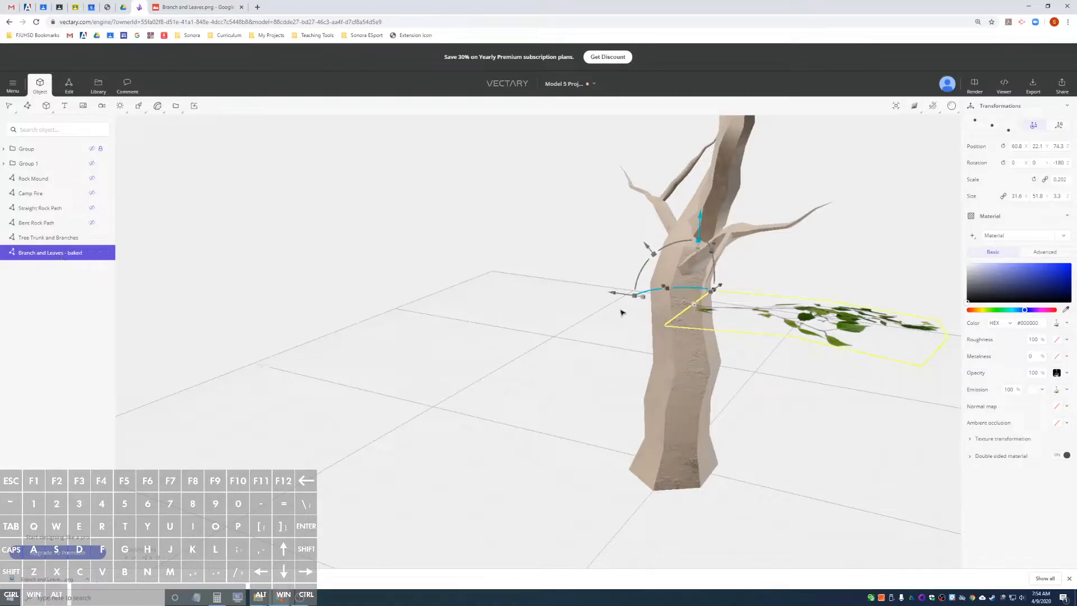
Duplicate the branch plane and rotate the copy horizontally around the limb tip to a 95° rotation.
key("ctrl+d")
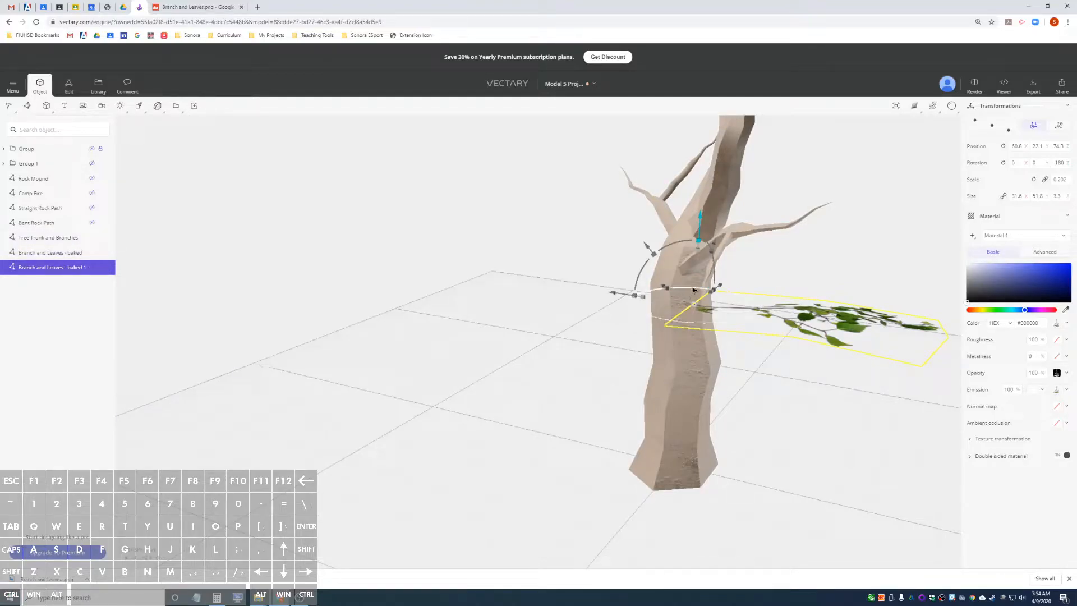
left_click_drag(693, 289, 727, 307)
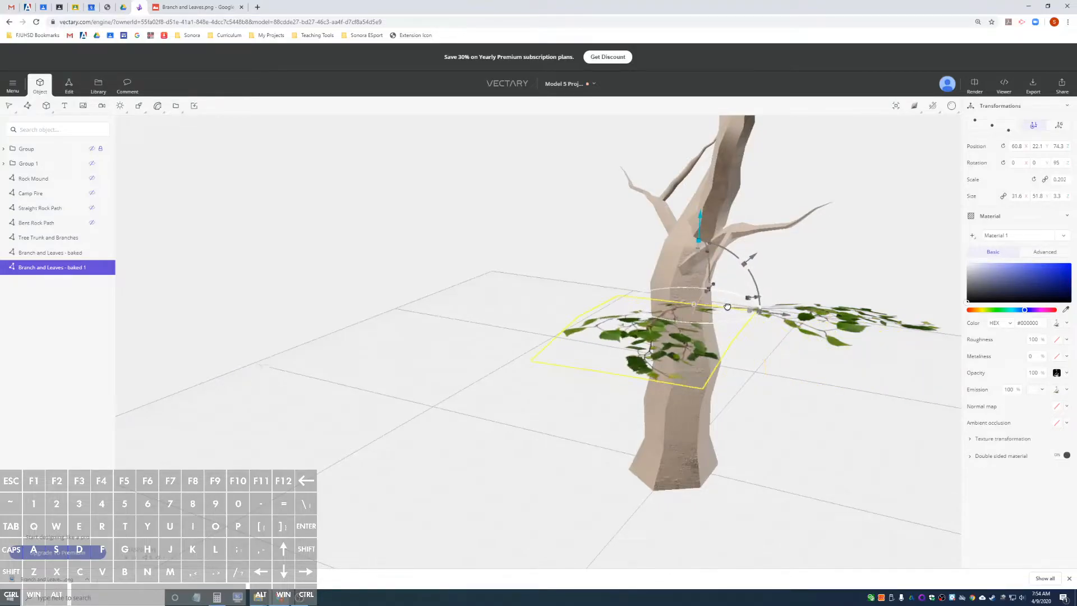
left_click_drag(568, 389, 595, 421, "alt")
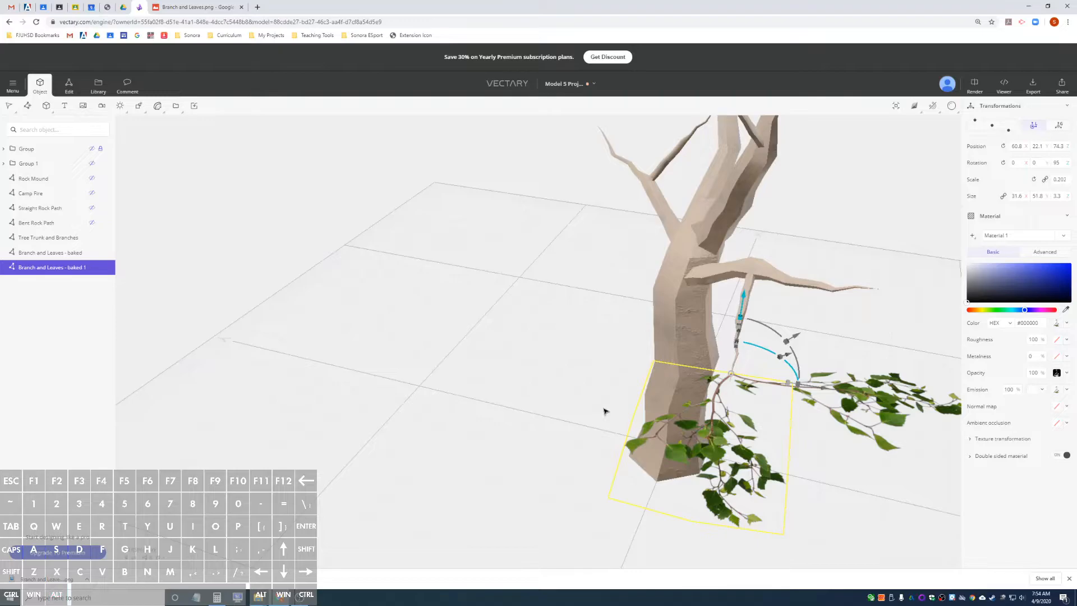
key("ctrl")
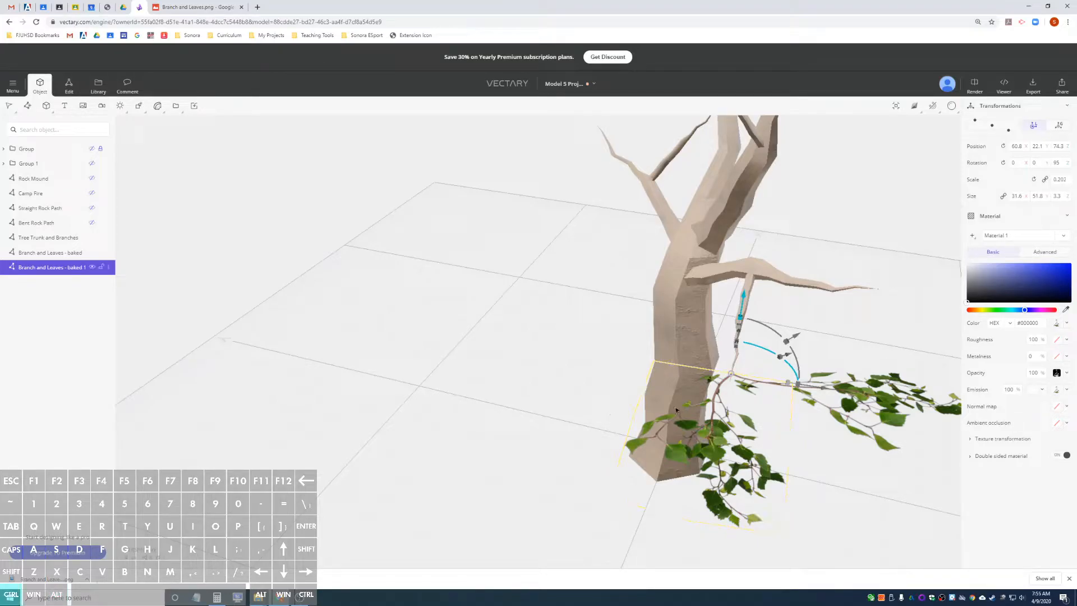
key("ctrl+d")
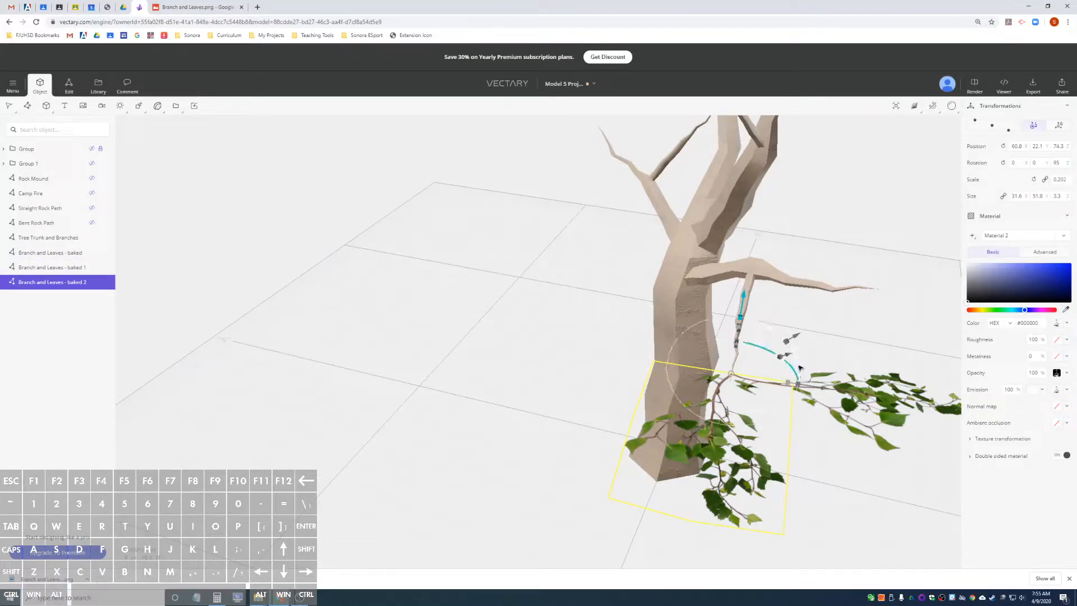
left_click_drag(769, 331, 758, 324)
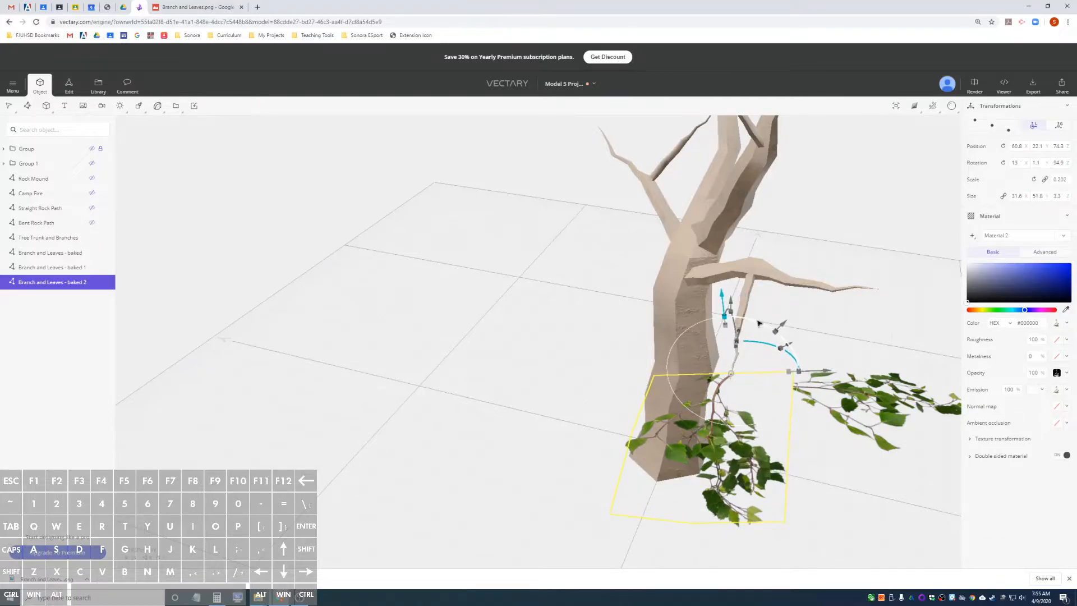
key("ctrl+z")
key("ctrl+z")
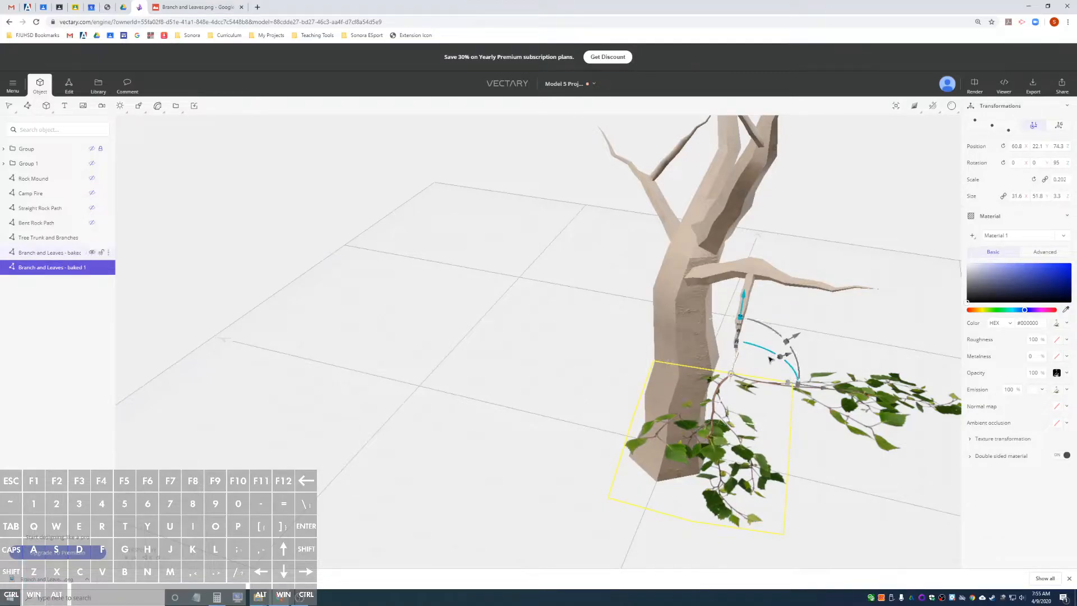
Duplicate the 95° branch plane and rotate the new copy horizontally around the limb tip to about 136°.
left_click_drag(776, 356, 744, 347)
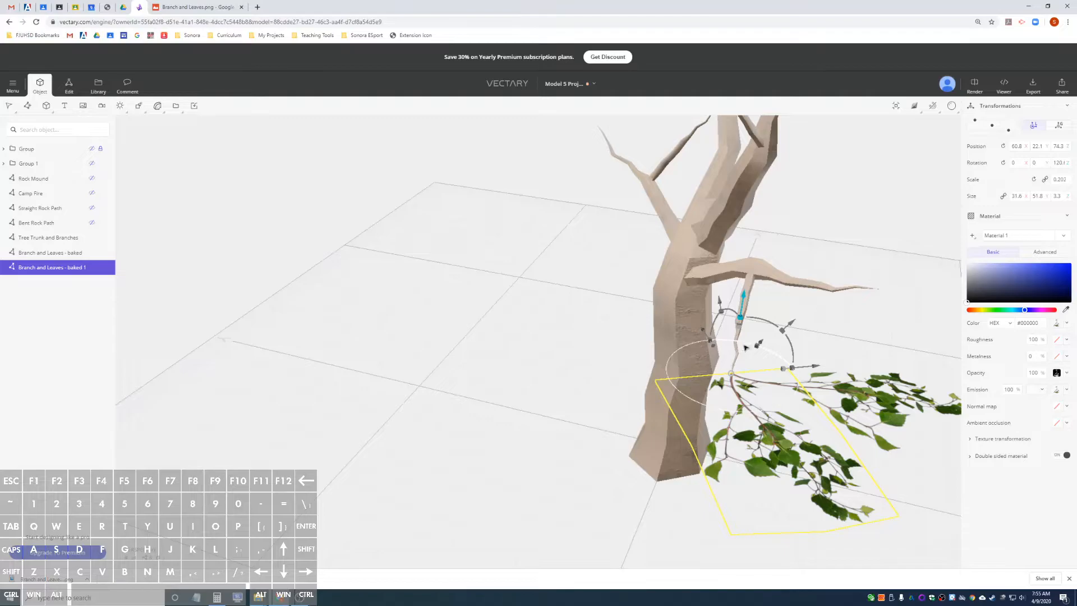
key("ctrl+z")
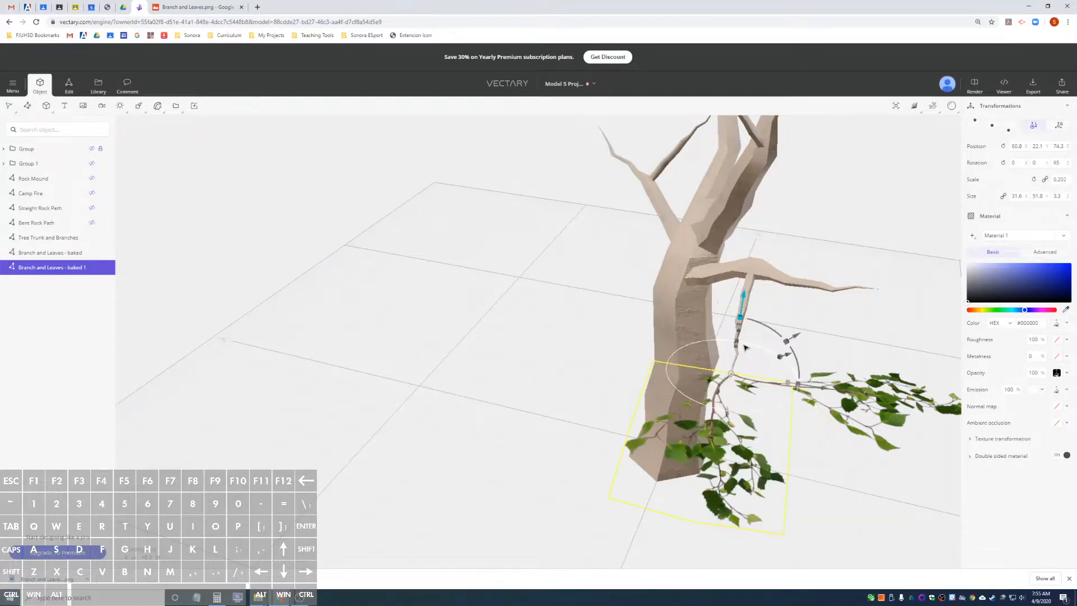
key("ctrl+d")
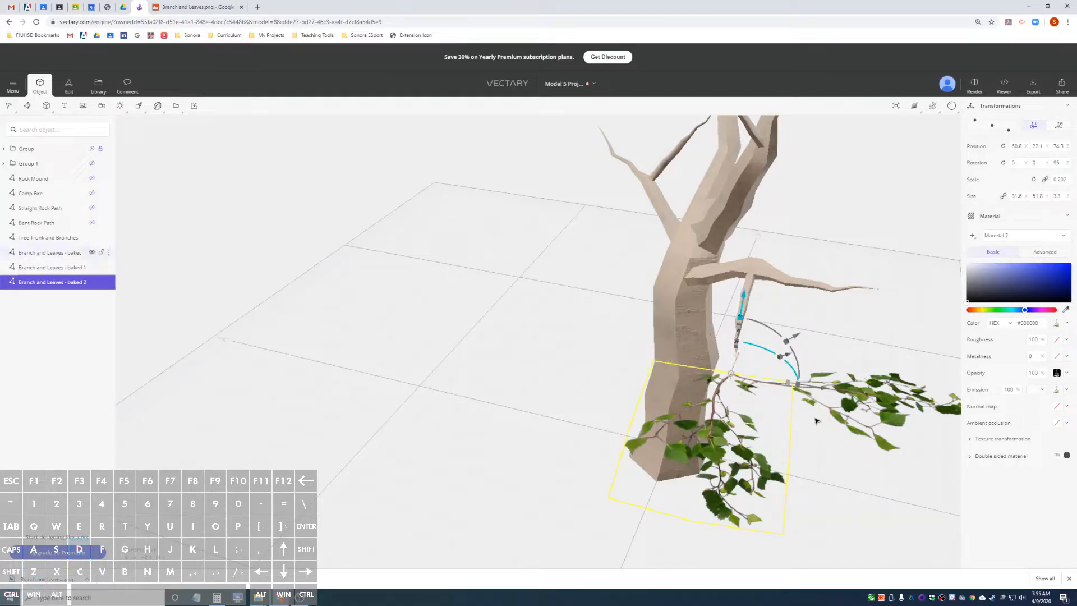
left_click_drag(768, 351, 729, 344)
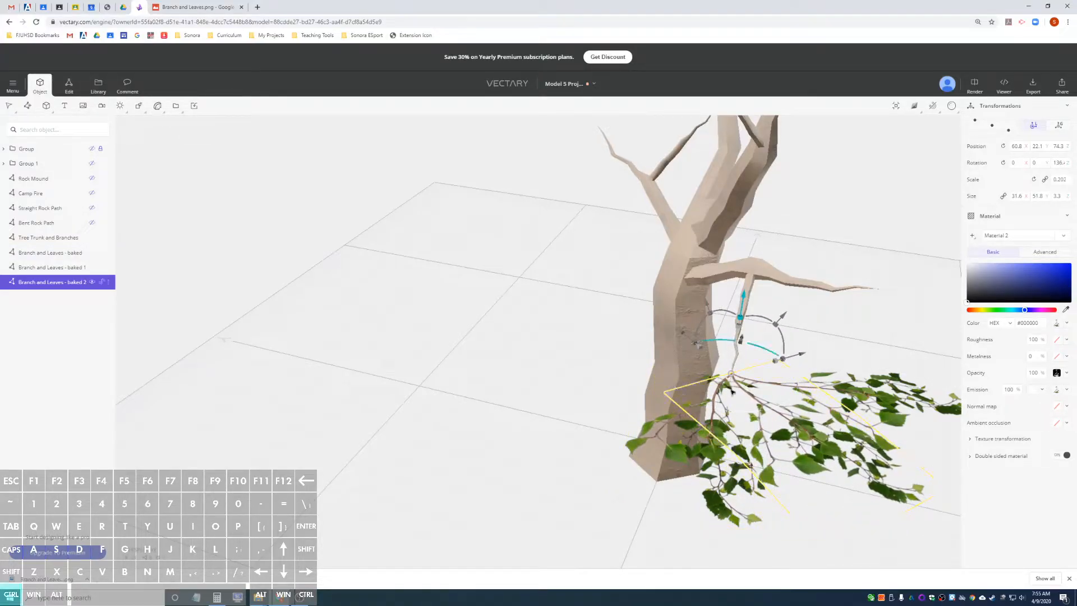
Add two more duplicates of the branch plane, rotated horizontally around the limb tip to about 52.1° and 6.7°.
key("ctrl+d")
left_click_drag(777, 359, 783, 394)
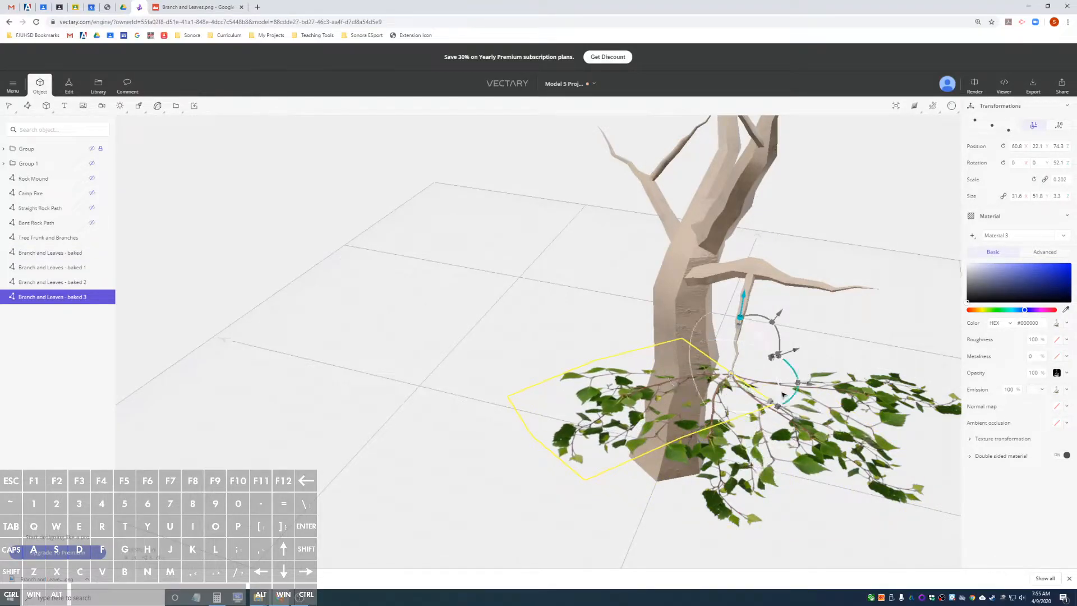
key("ctrl+d")
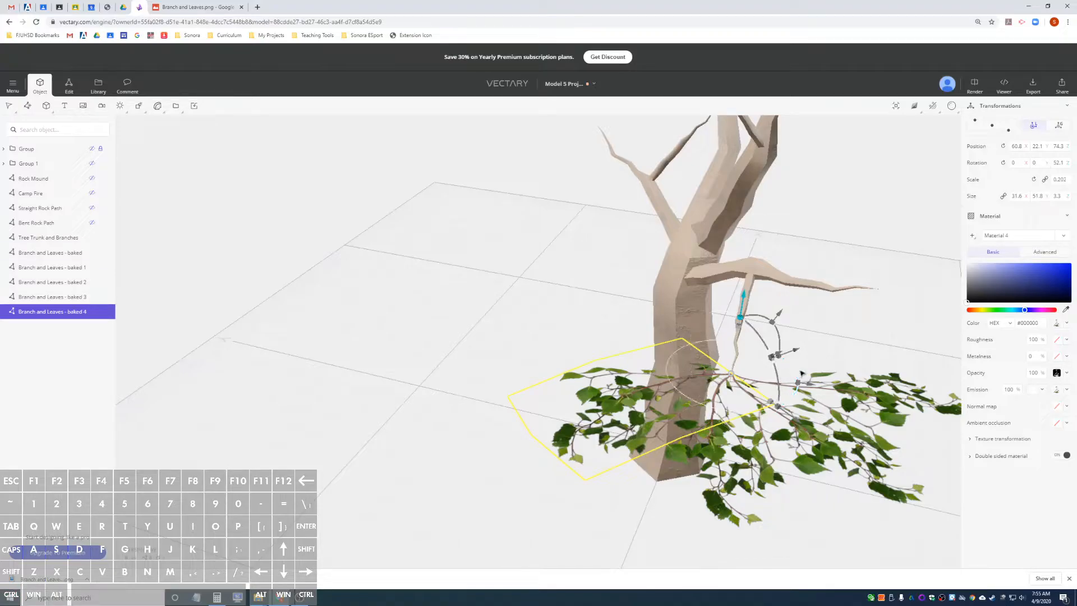
left_click_drag(792, 369, 806, 481)
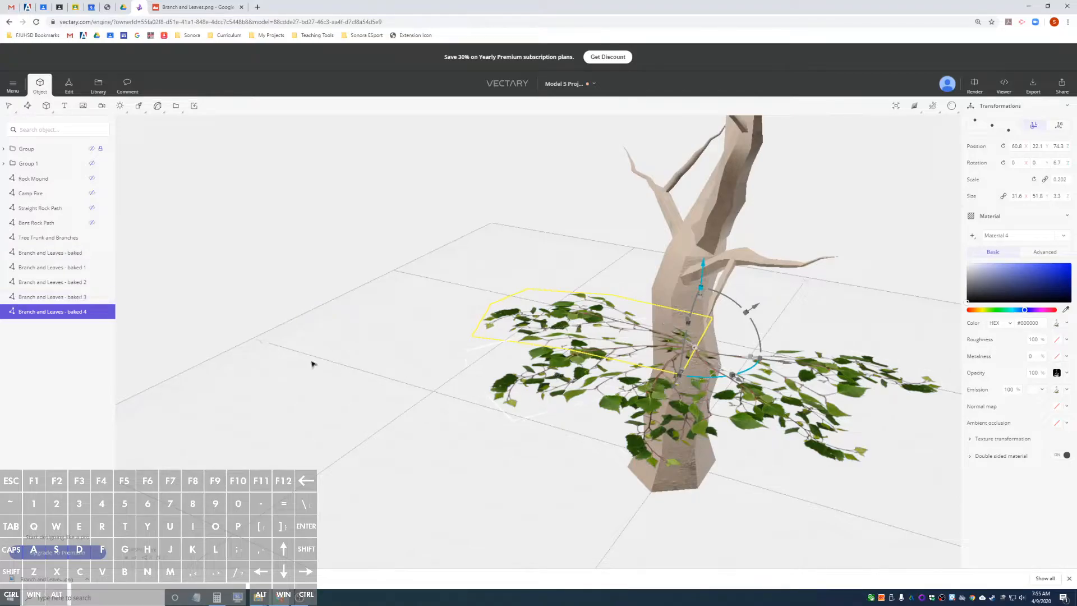
Select all five branch planes and tilt them together around the limb tip by about 17.3°.
left_click(53, 253)
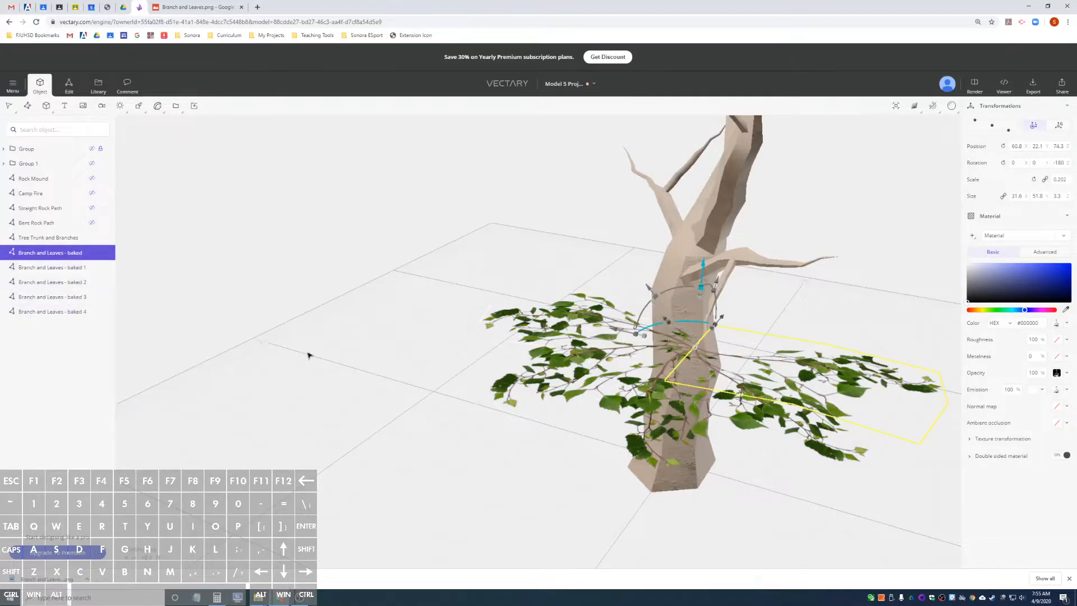
left_click(48, 272, "shift")
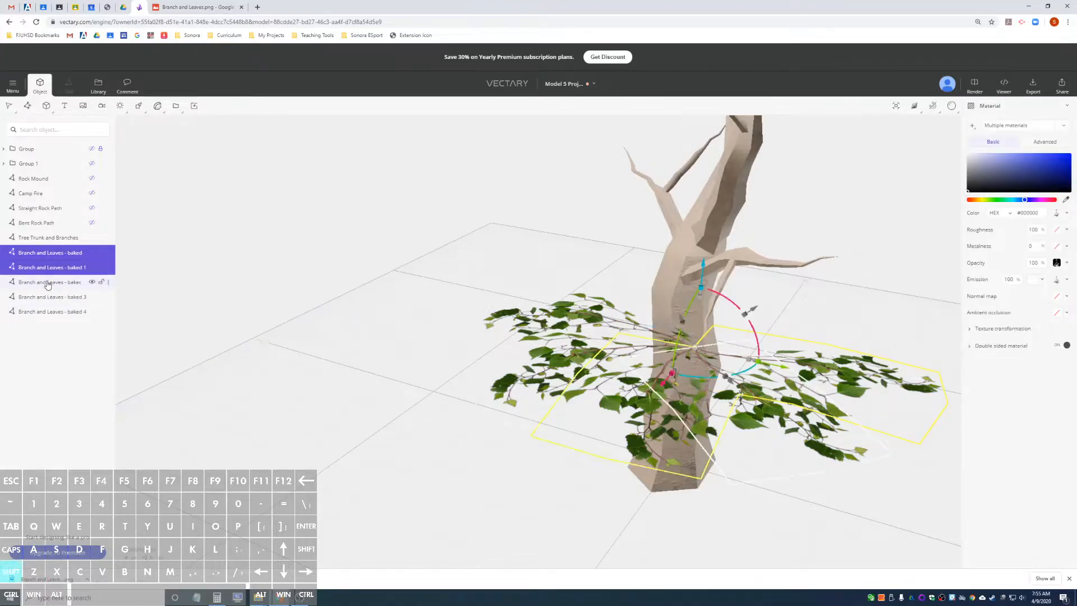
left_click(46, 285, "shift")
left_click(46, 301, "shift")
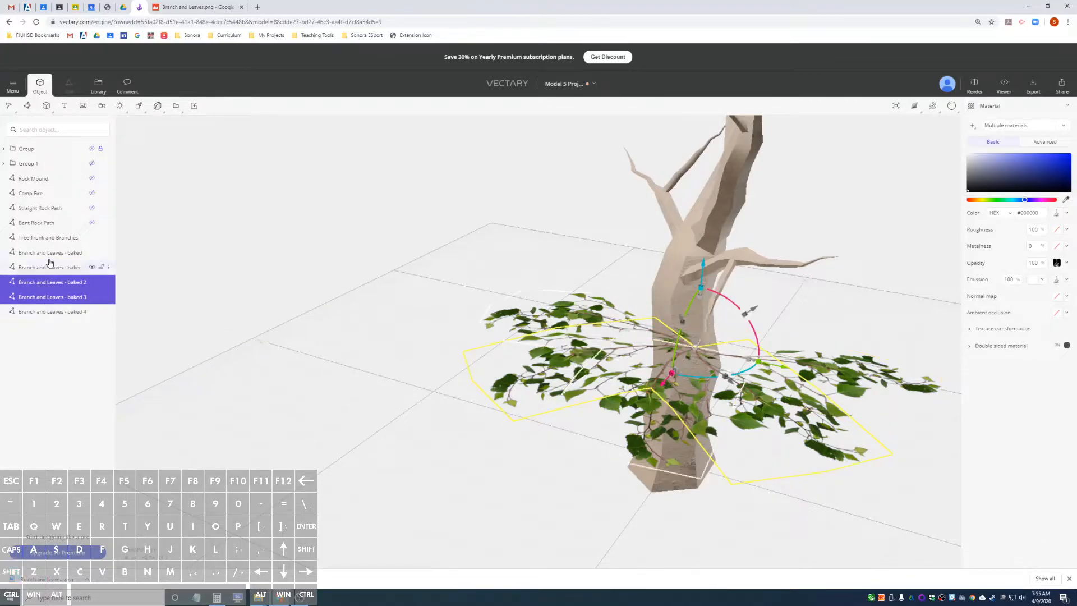
left_click(48, 252)
left_click(49, 240)
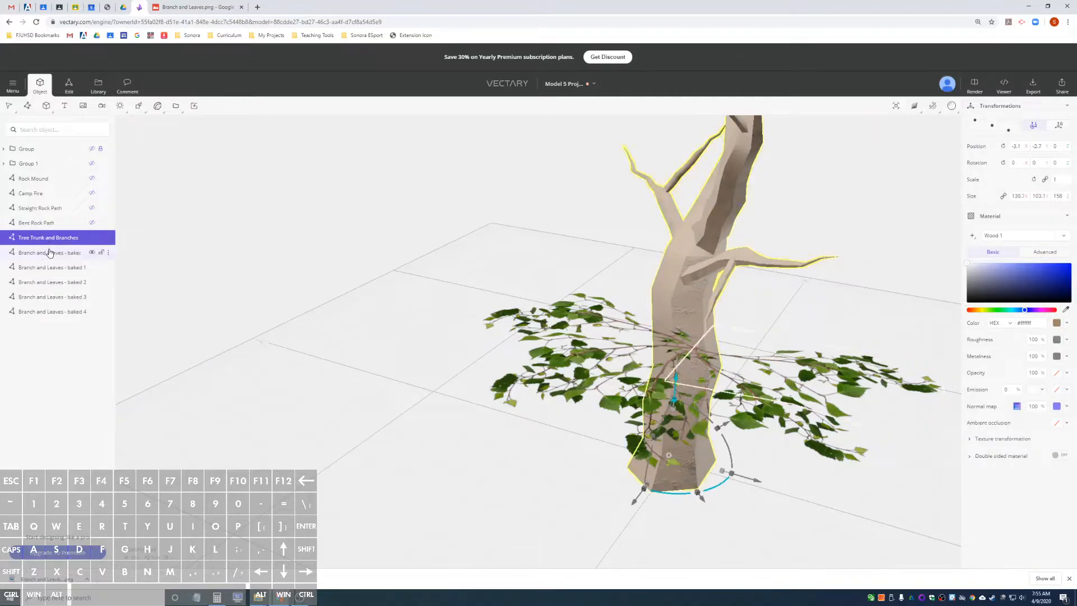
left_click(49, 253)
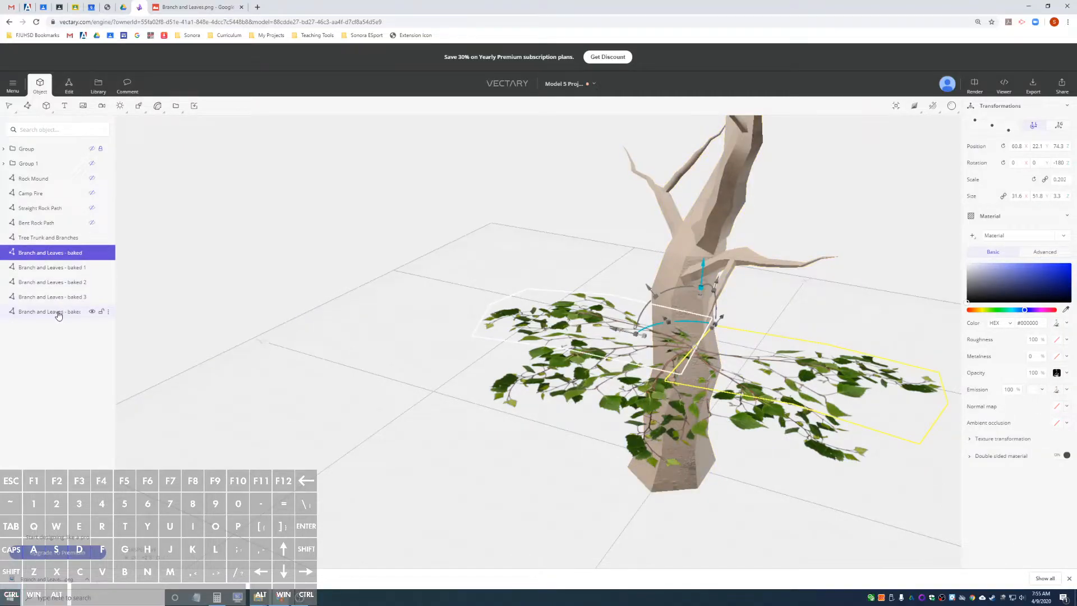
left_click(59, 312, "shift")
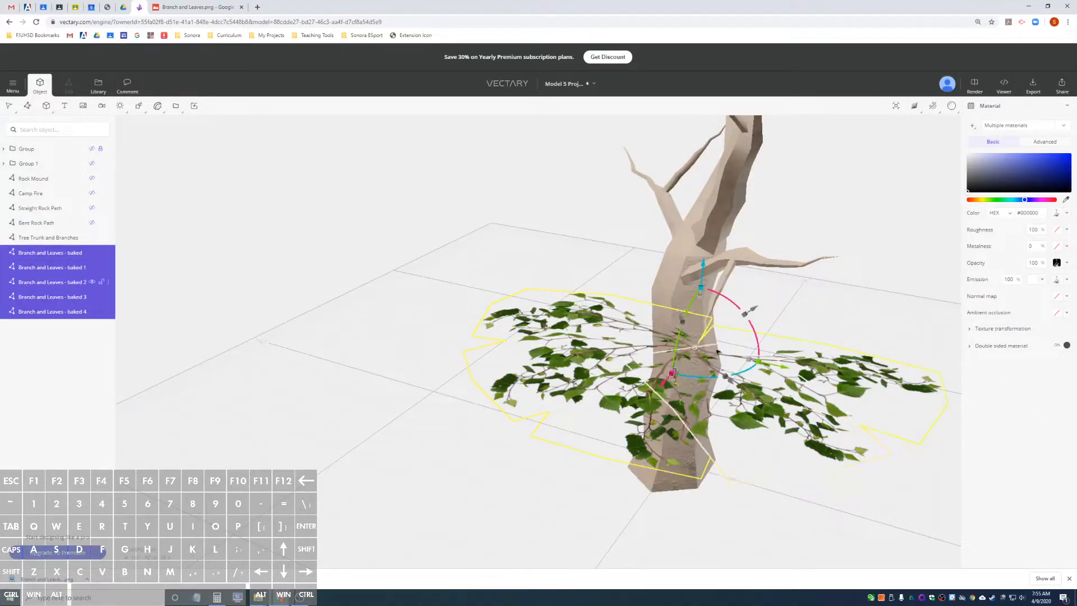
left_click_drag(694, 303, 688, 323)
left_click_drag(653, 417, 658, 342, "alt")
left_click_drag(554, 312, 834, 302, "alt")
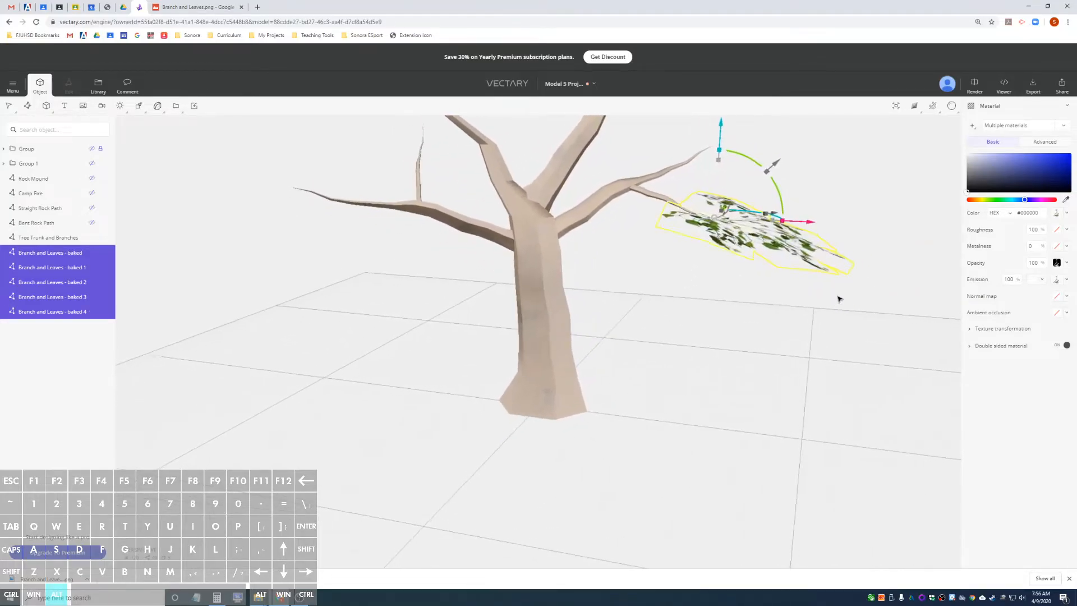
left_click_drag(888, 279, 583, 298, "alt")
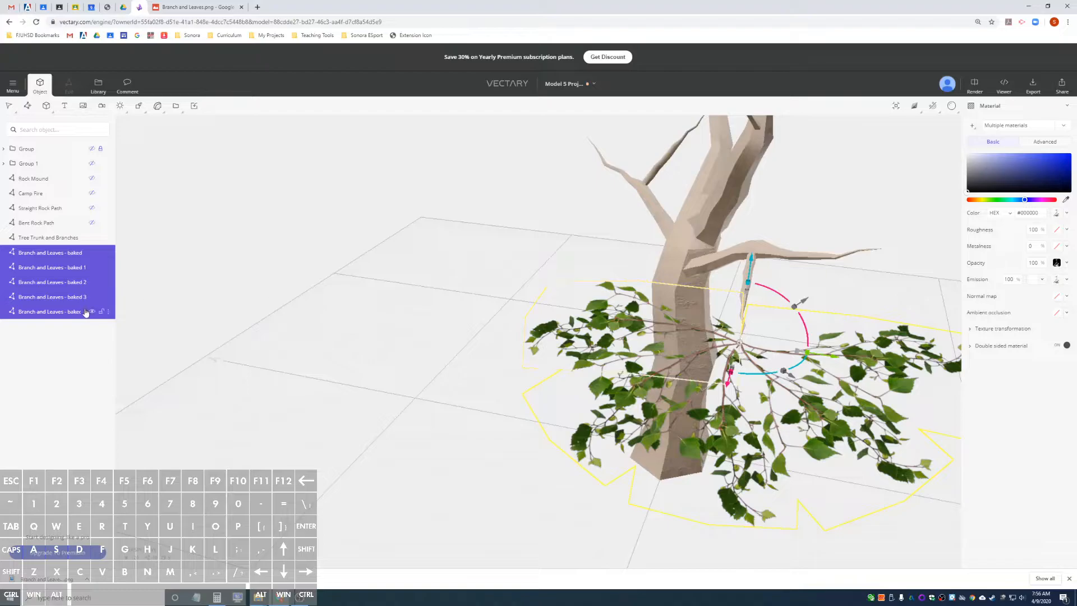
Tilt the plane Branch and Leaves - baked 4 nearly level around the limb tip, to about 3.1°, -9.8° and 6.5°.
left_click(60, 313)
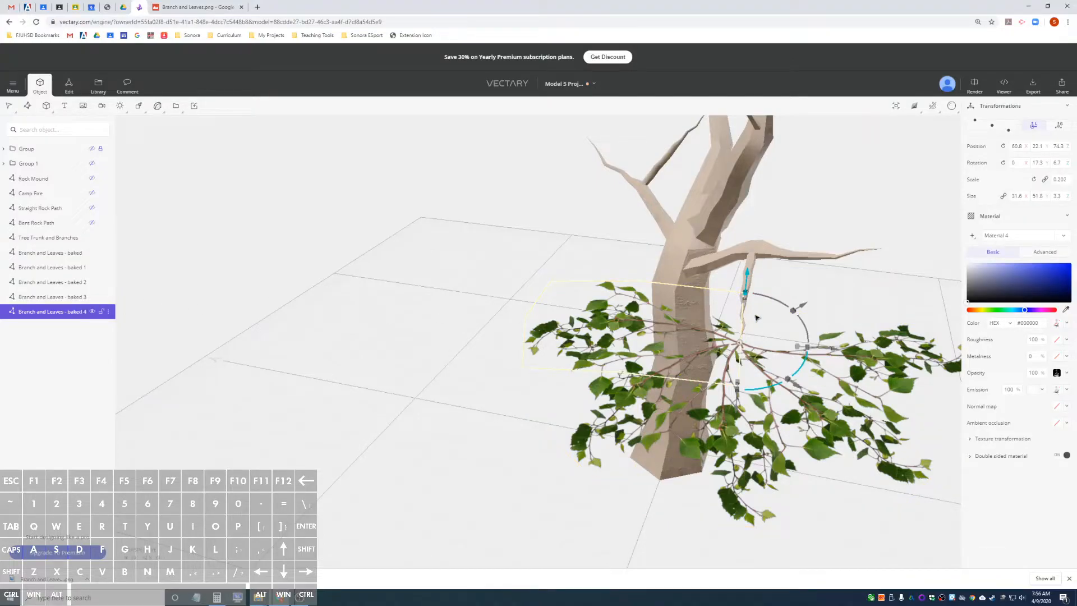
left_click_drag(669, 262, 691, 269, "alt")
left_click_drag(794, 325, 622, 359)
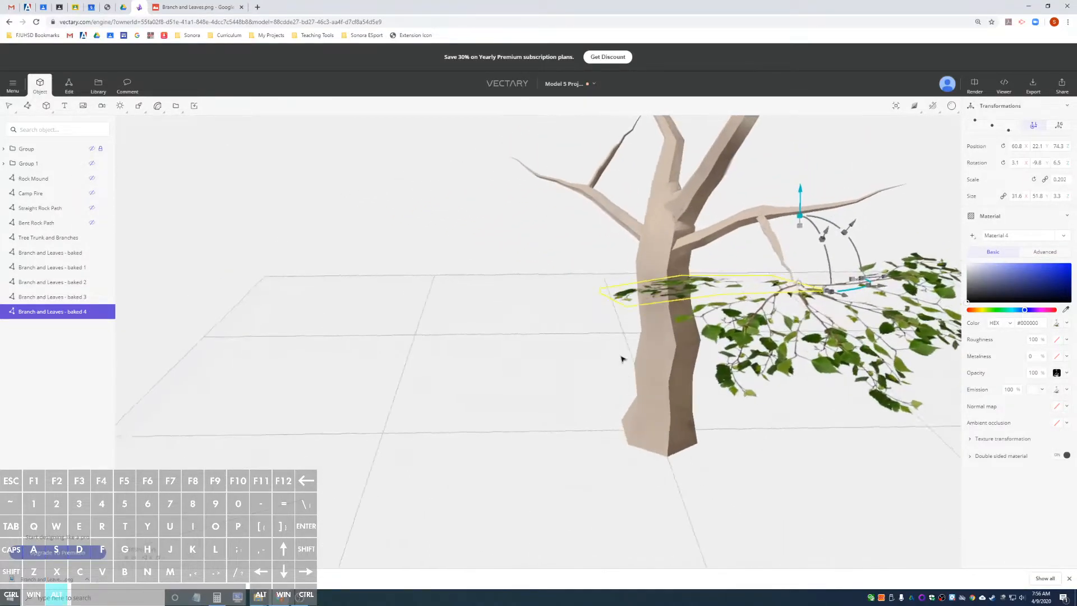
Adjust the tilt of Branch and Leaves - baked 3 to a rotation of about -3.9°, 20.2° and 53.3°.
left_click(726, 339)
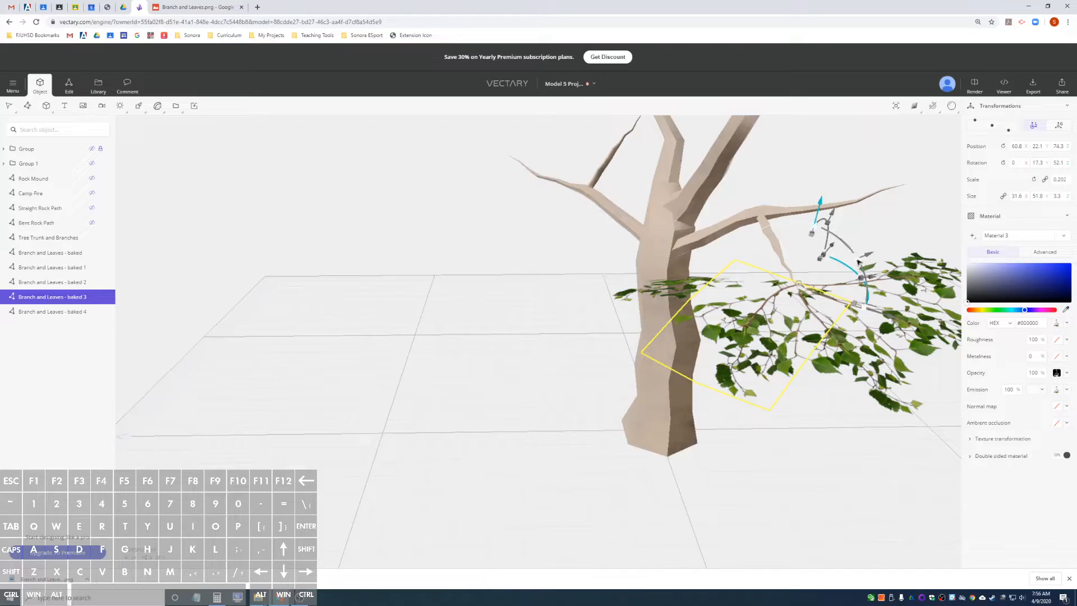
mouse_move(853, 250)
left_mouse_down()
mouse_move(860, 273)
mouse_move(821, 227)
mouse_move(845, 261)
left_mouse_up()
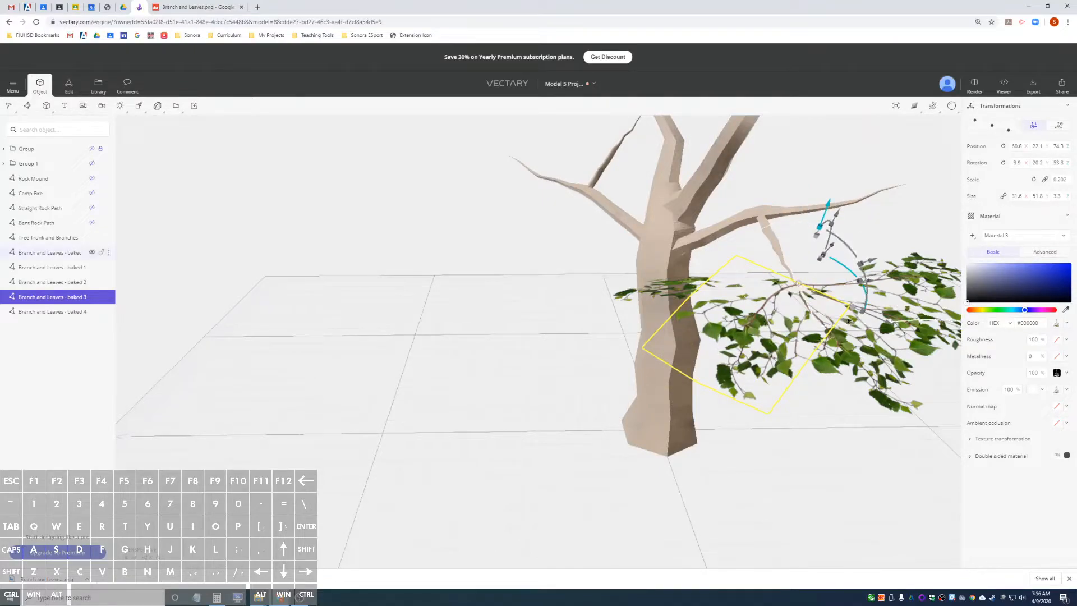
left_click_drag(846, 413, 771, 430)
Tilt Branch and Leaves - baked 1 on two axes, with the second rotation value about 3.3° and the third about 97.6°.
left_click(771, 430)
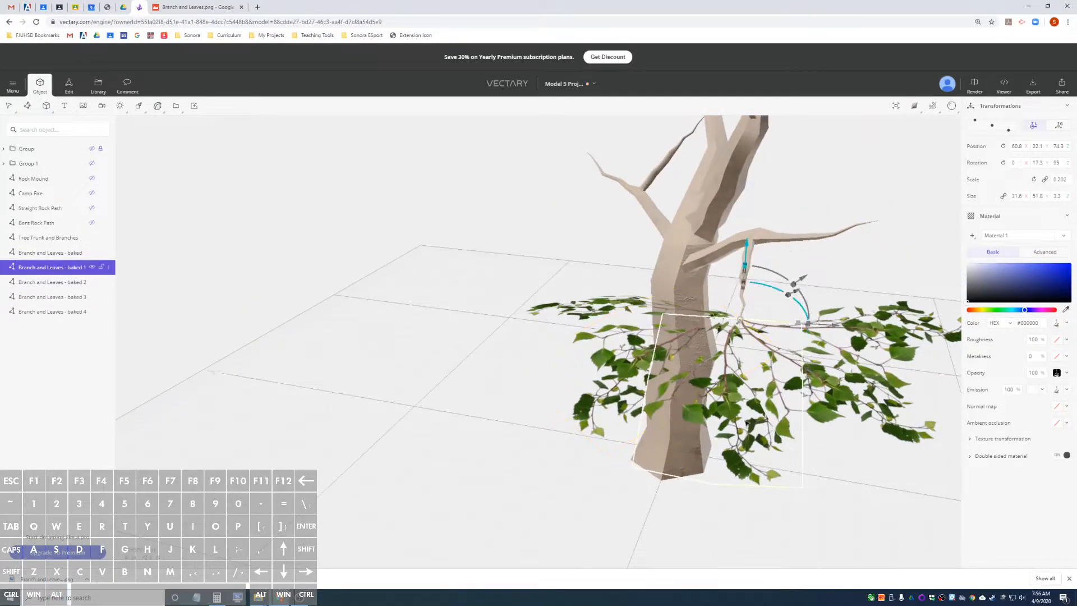
mouse_move(776, 277)
left_mouse_down()
mouse_move(797, 292)
mouse_move(769, 283)
left_mouse_up()
left_click_drag(645, 296, 694, 313, "alt")
left_click_drag(840, 249, 829, 246)
left_click_drag(920, 347, 712, 326, "alt")
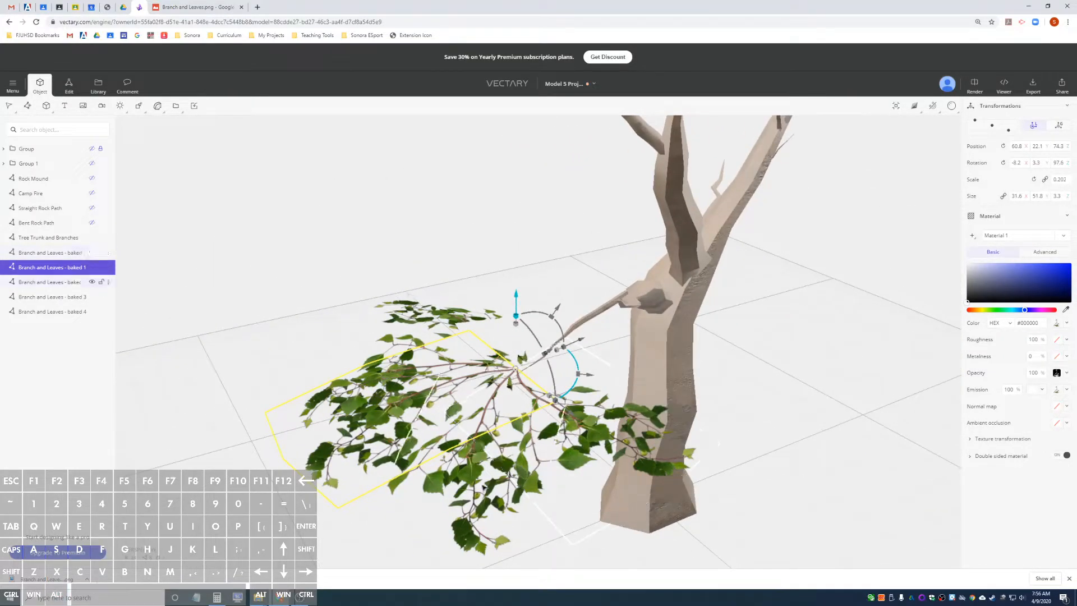
Tilt Branch and Leaves - baked 2 around the limb tip to a rotation of about 12.4°, 5.1° and 134°, keeping its scale at 0.202.
left_click(552, 431)
left_click_drag(582, 374, 553, 343, "alt")
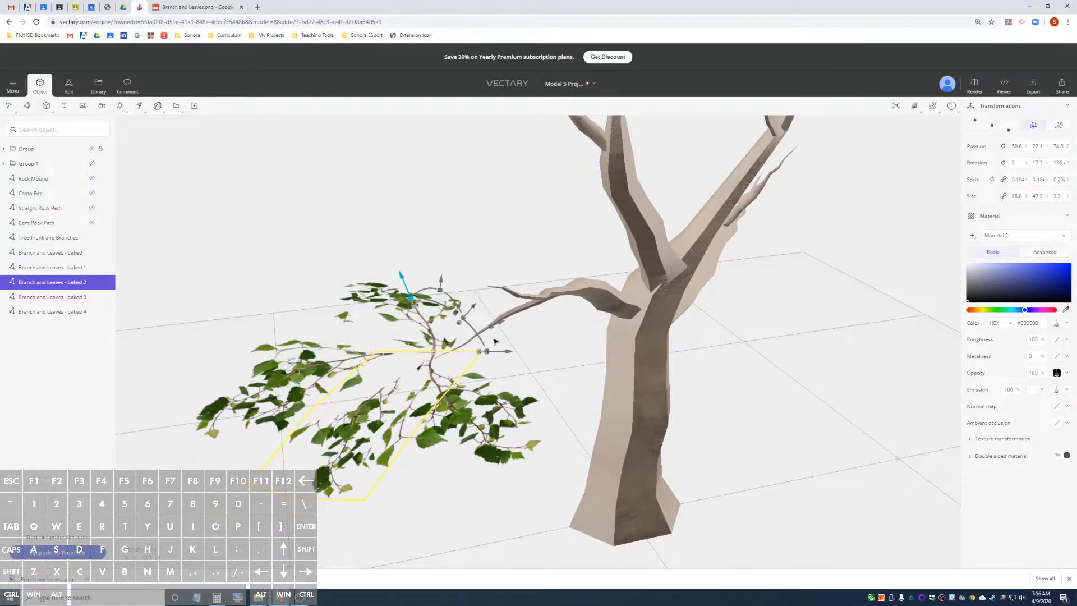
left_click_drag(482, 334, 428, 344, "alt")
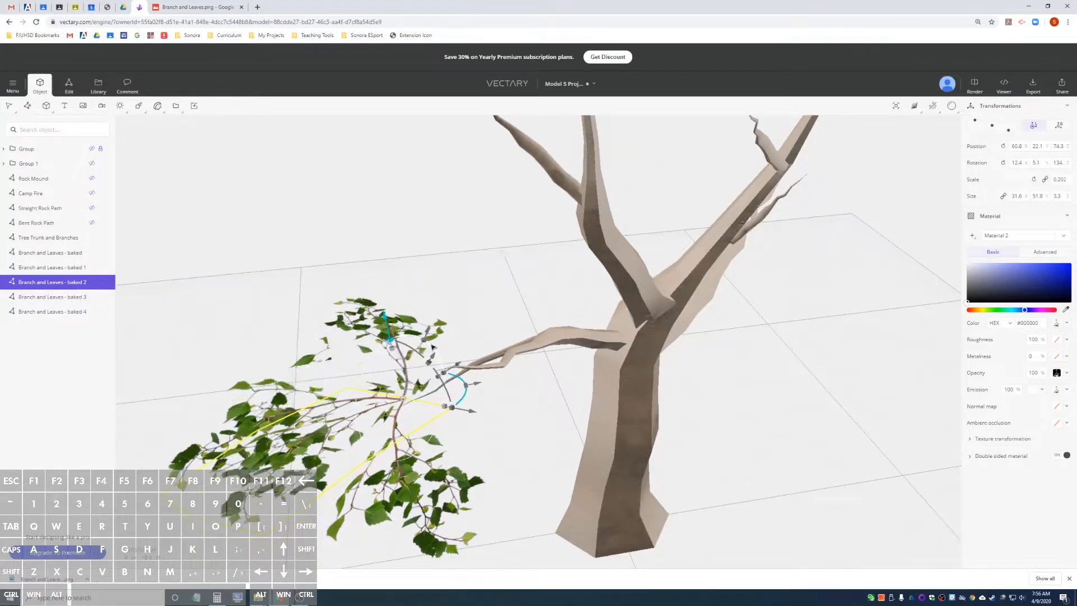
left_click_drag(446, 386, 448, 417)
left_click_drag(126, 314, 412, 381, "alt")
Tilt the original Branch and Leaves - baked plane to a rotation of about -7.3°, -0.9° and 179°.
left_click(611, 395)
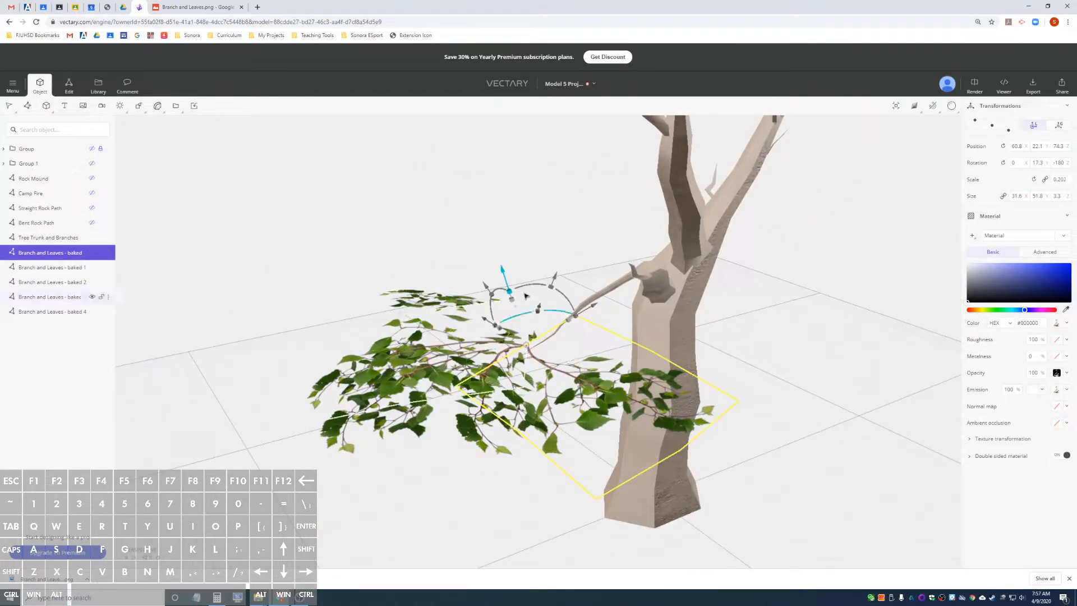
left_click_drag(536, 288, 561, 343)
left_click_drag(673, 346, 627, 372)
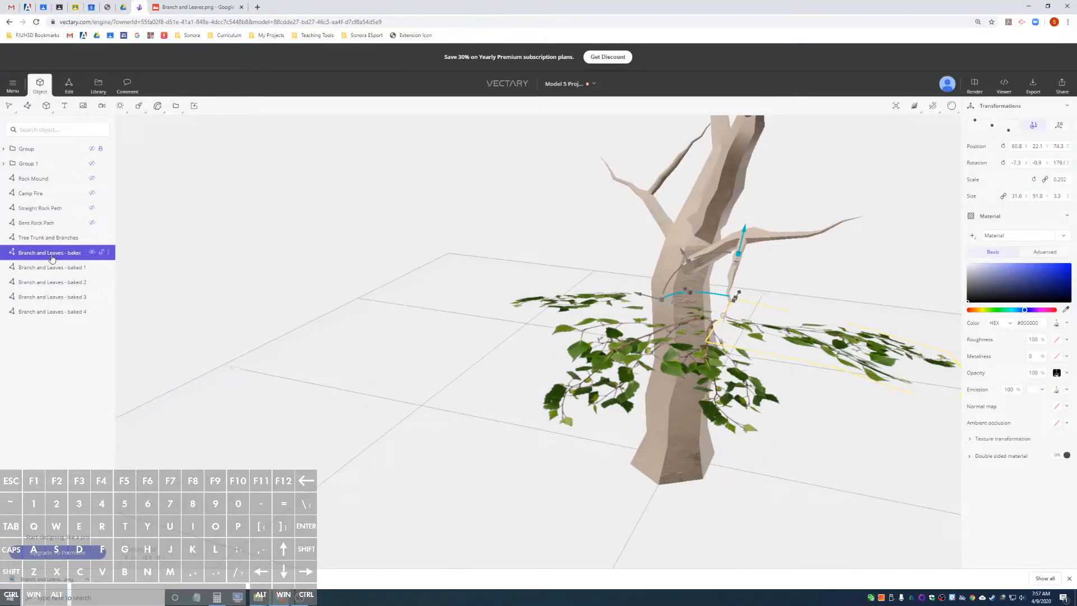
Select all five branch-and-leaves planes and combine them into one group.
left_click(52, 315)
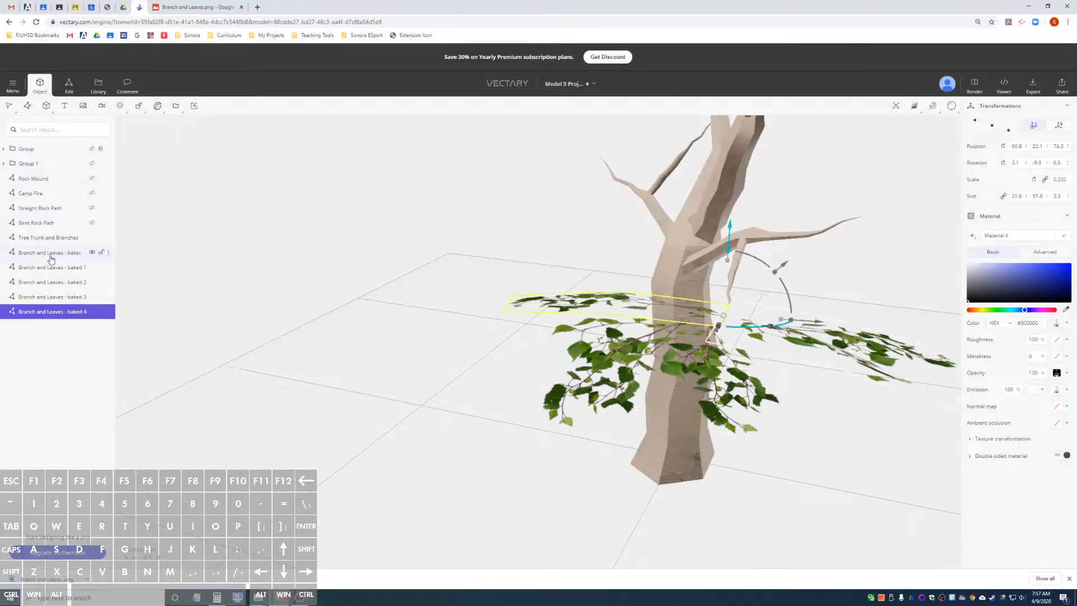
left_click(51, 259)
left_click(60, 312, "ctrl")
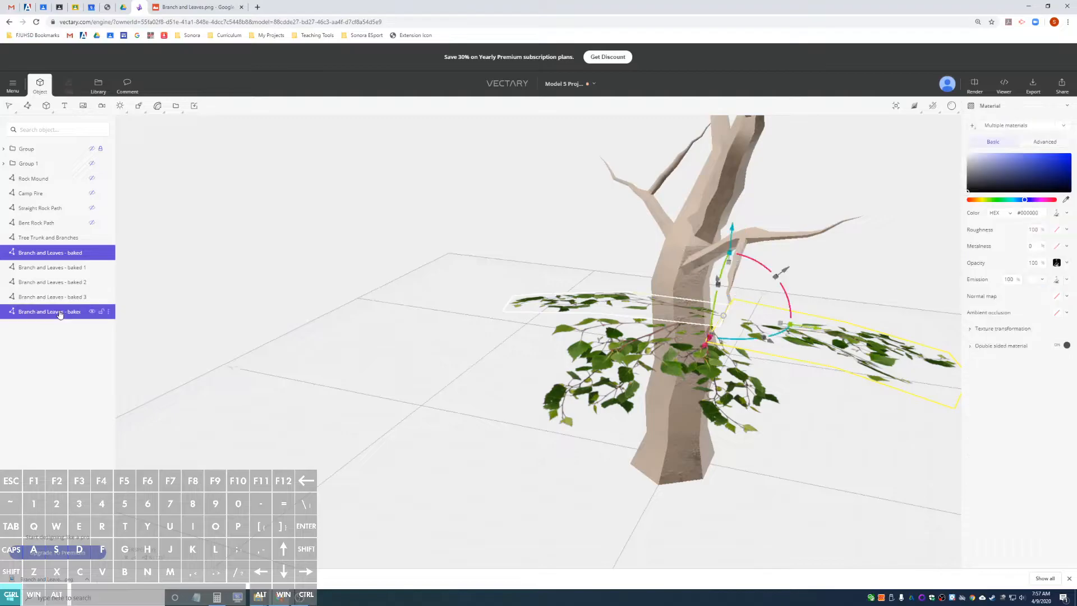
left_click(66, 313, "shift")
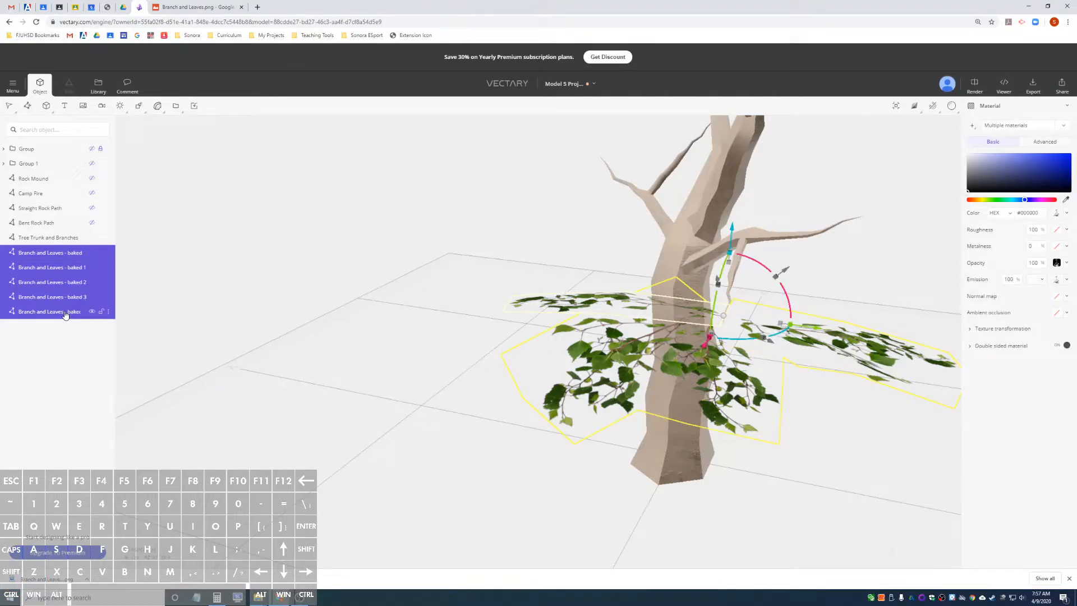
right_click(66, 315)
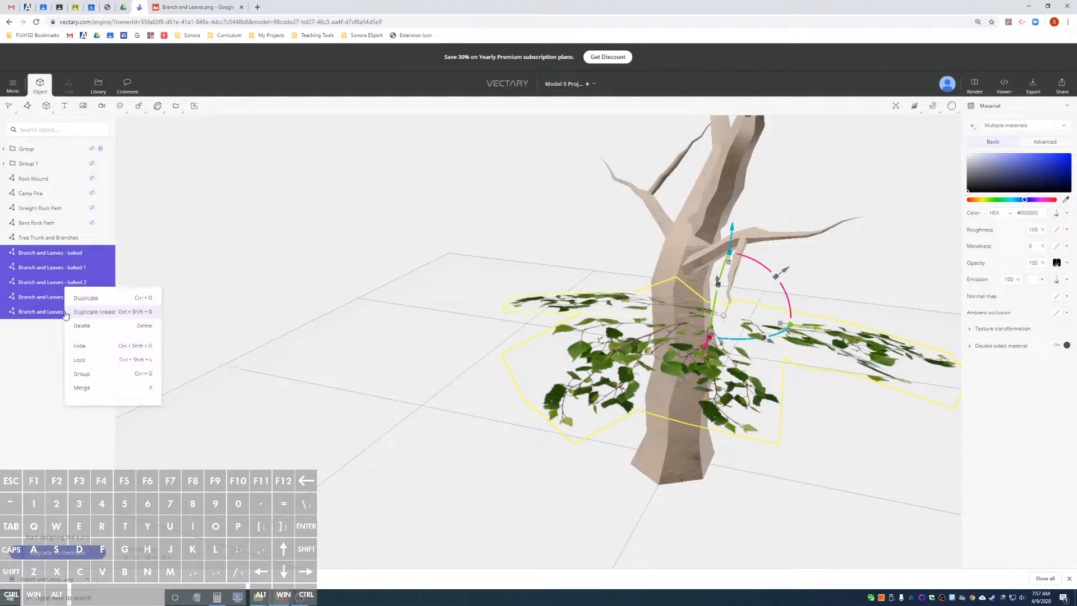
left_click(109, 374)
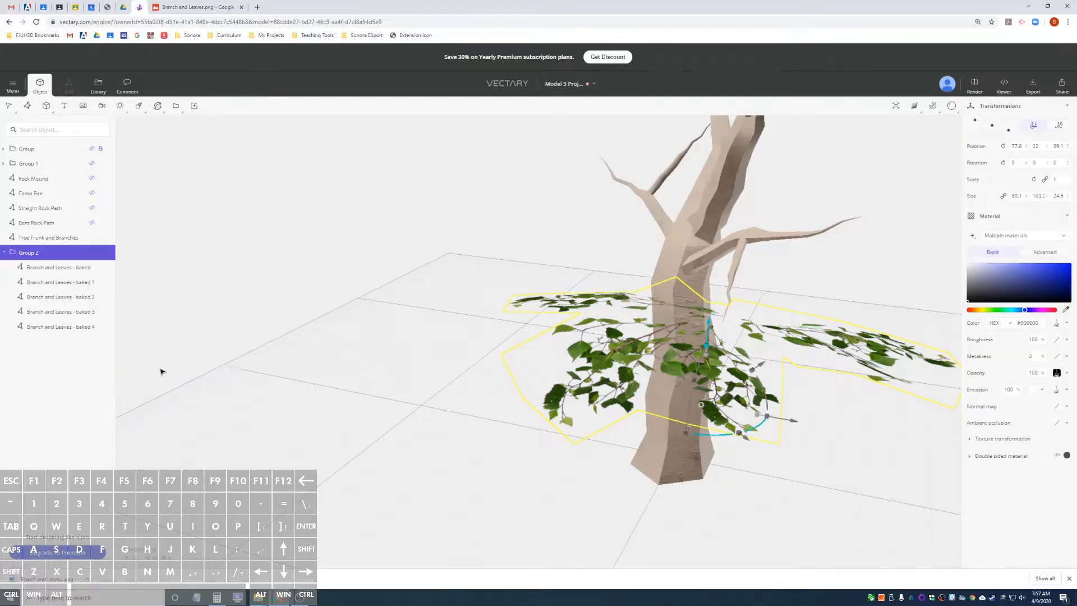
Move the leaf group's pivot onto the limb tip in the top view, at a horizontal position of about 60.5, 22.2.
left_click_drag(867, 320, 722, 342, "alt")
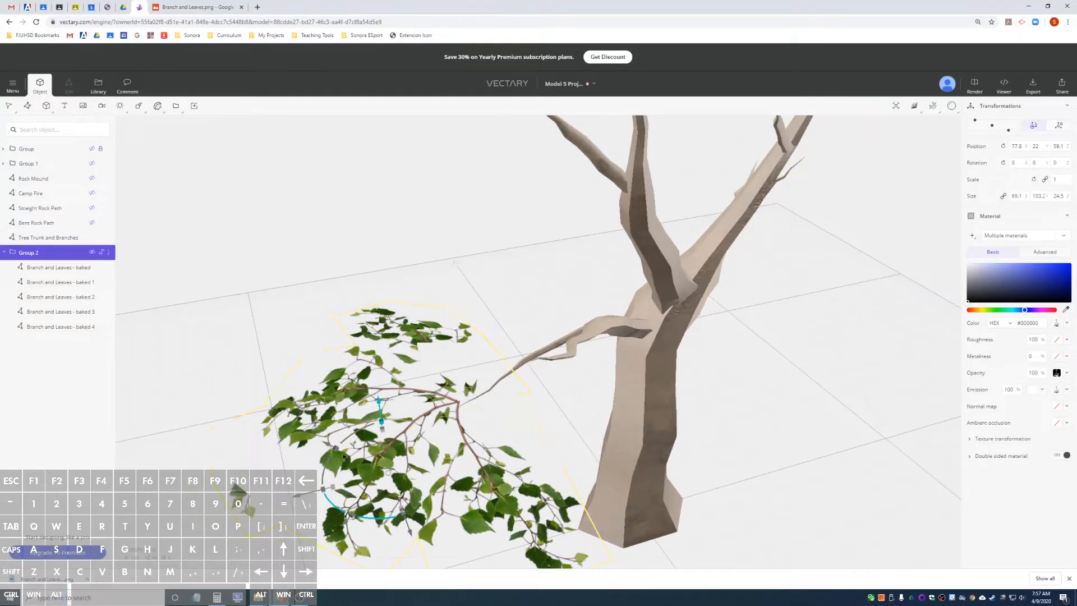
left_click_drag(583, 330, 816, 418, "alt")
key("f")
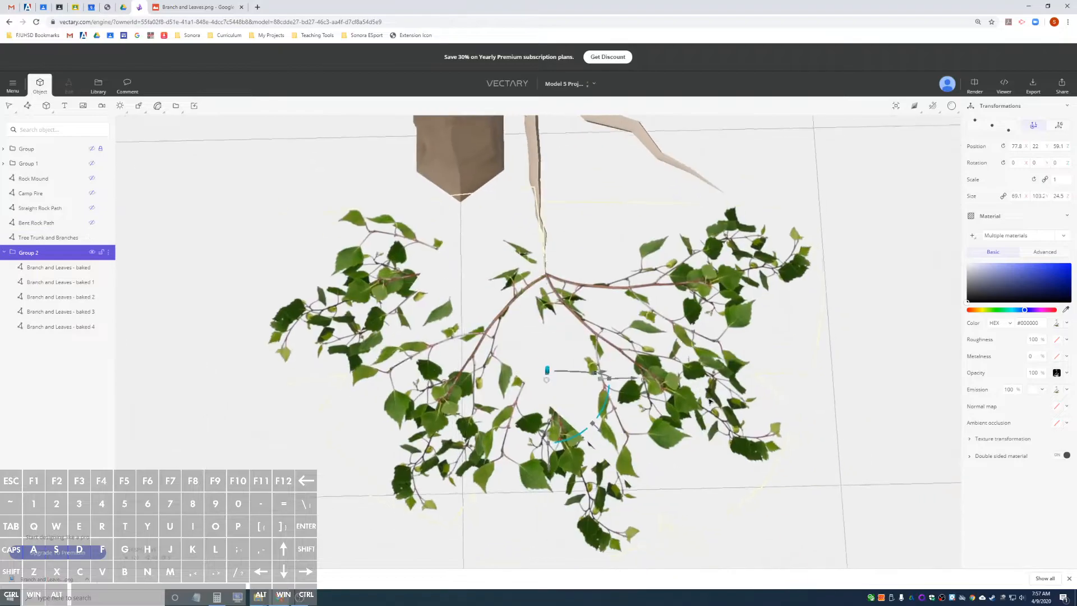
left_click_drag(848, 265, 848, 283, "alt")
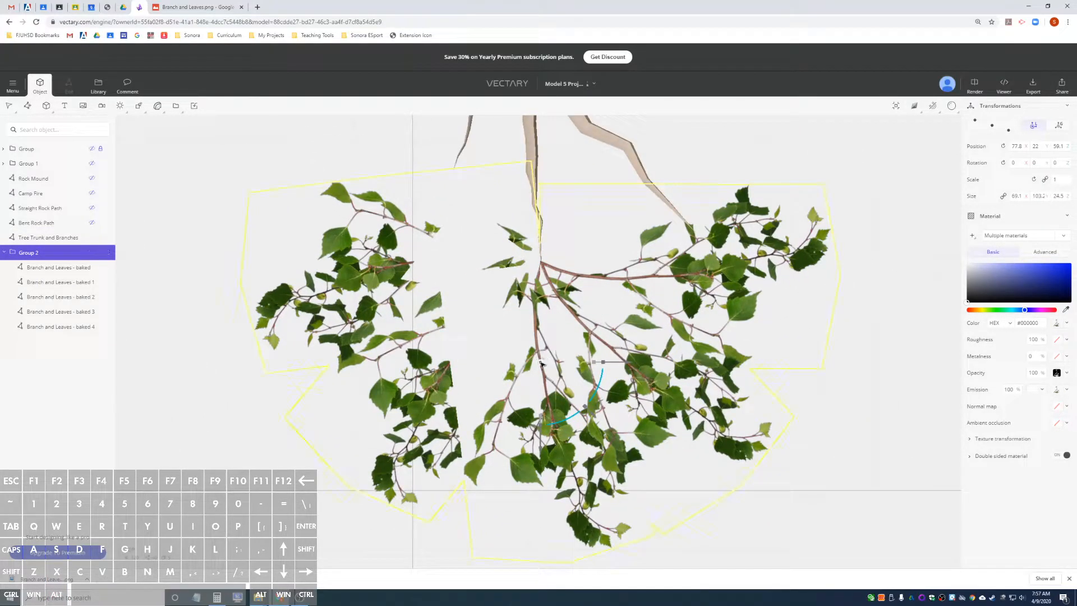
left_click_drag(540, 360, 542, 263)
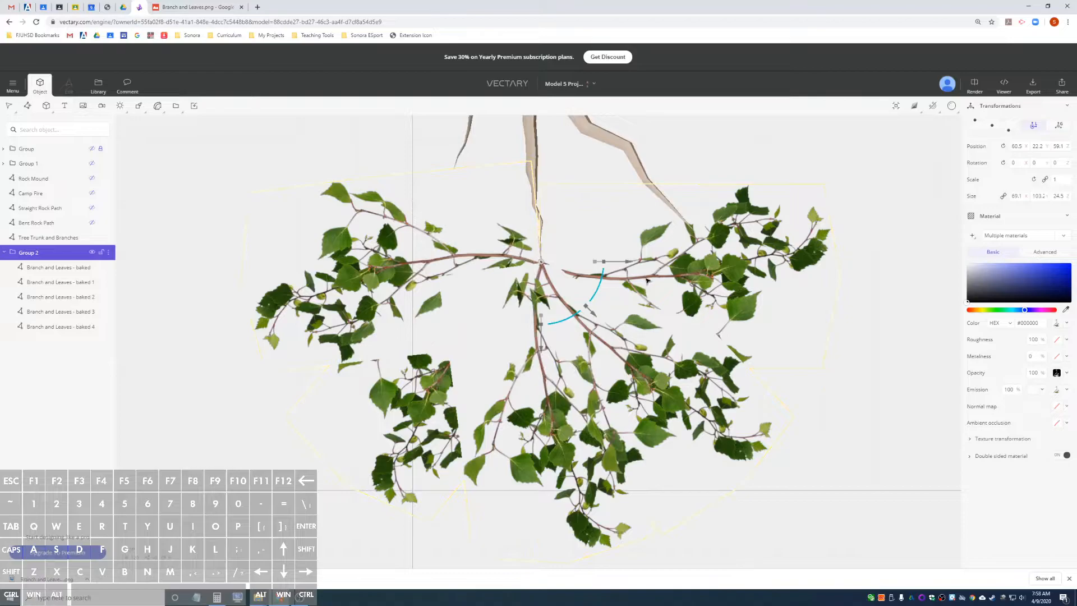
left_click_drag(839, 351, 589, 251)
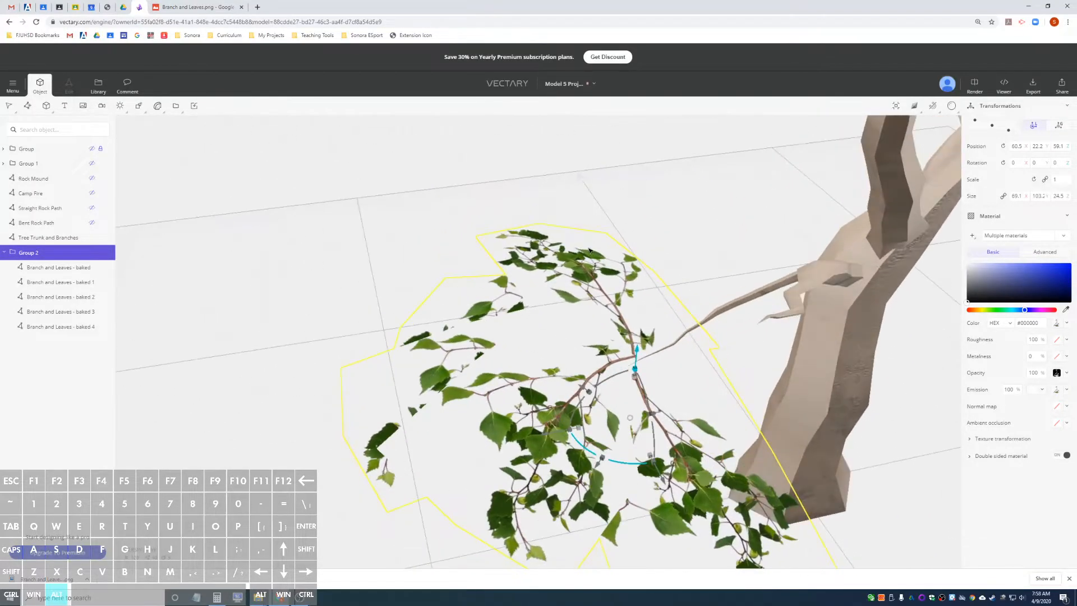
left_click_drag(780, 354, 612, 290)
left_click_drag(628, 385, 623, 354)
key("ctrl+z")
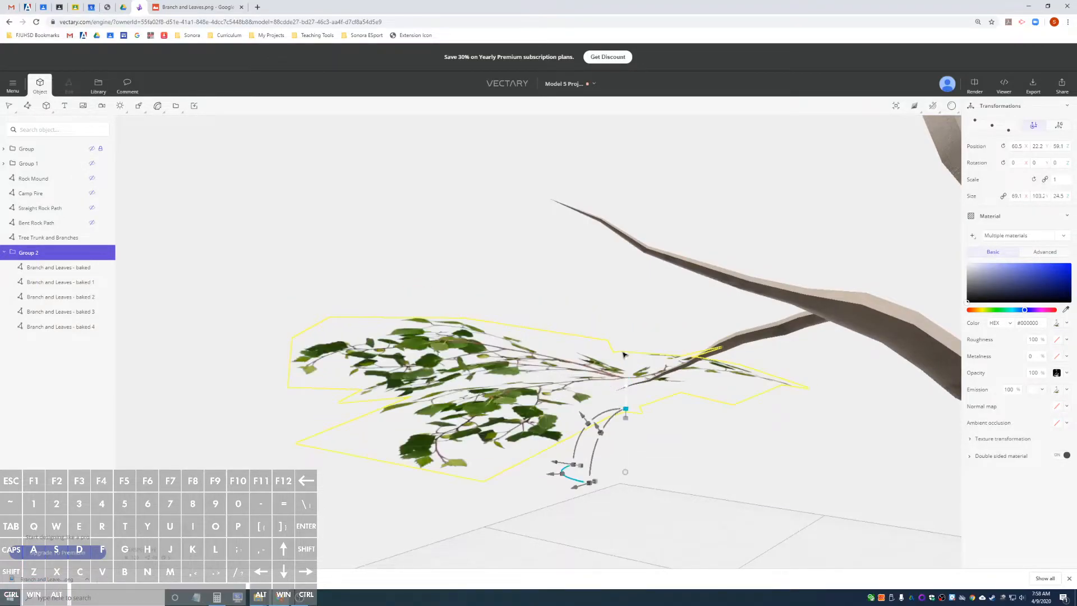
Raise the leaf group's pivot to the level of the limb tip, at a height of about 72.8.
left_click_drag(628, 474, 794, 433)
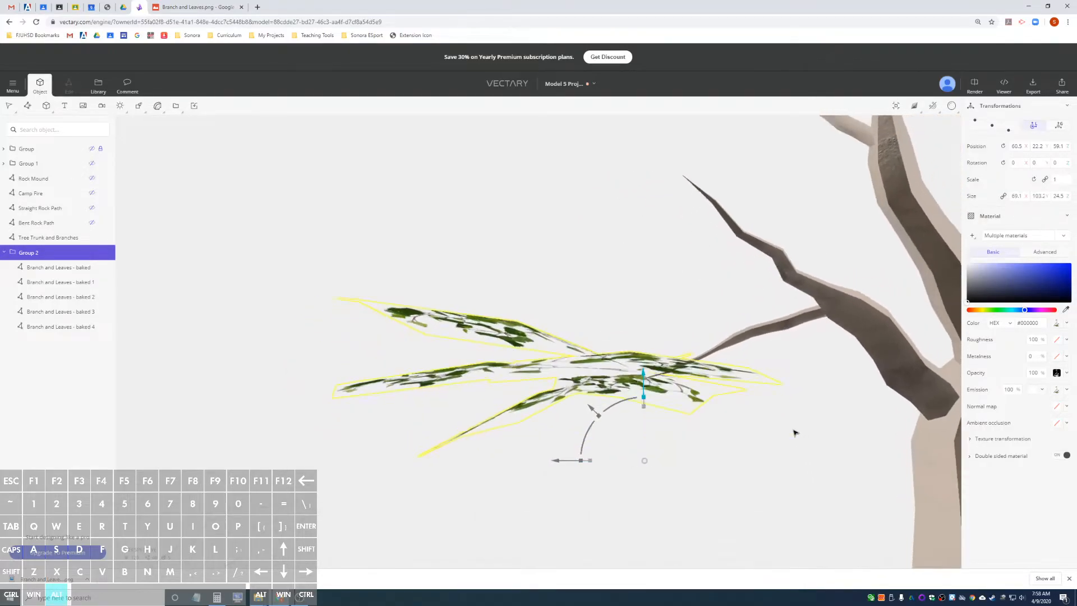
scroll(793, 433, "down", 5)
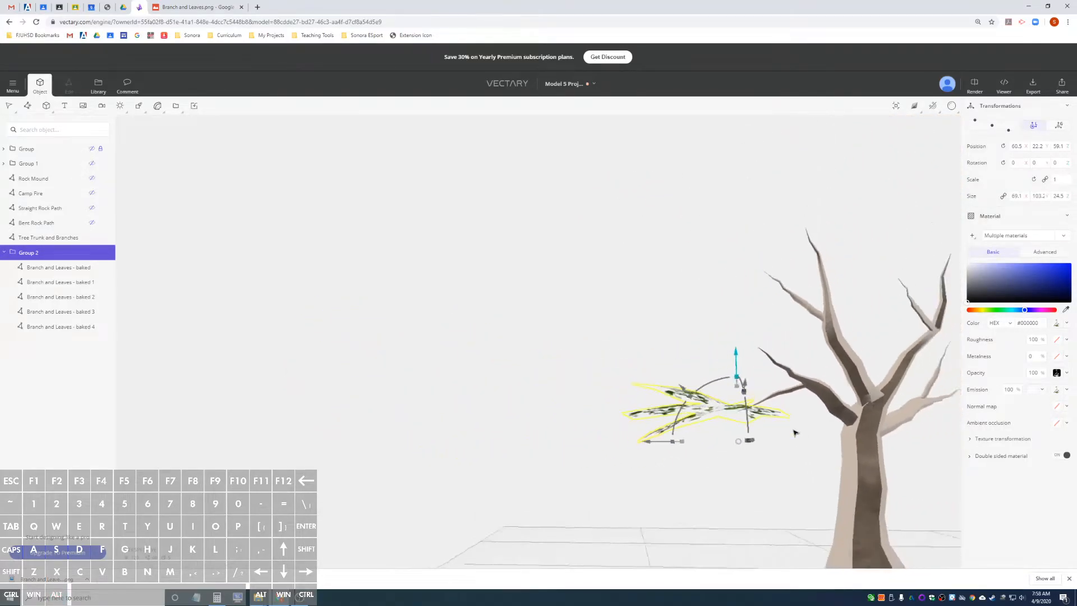
scroll(808, 462, "down", 4)
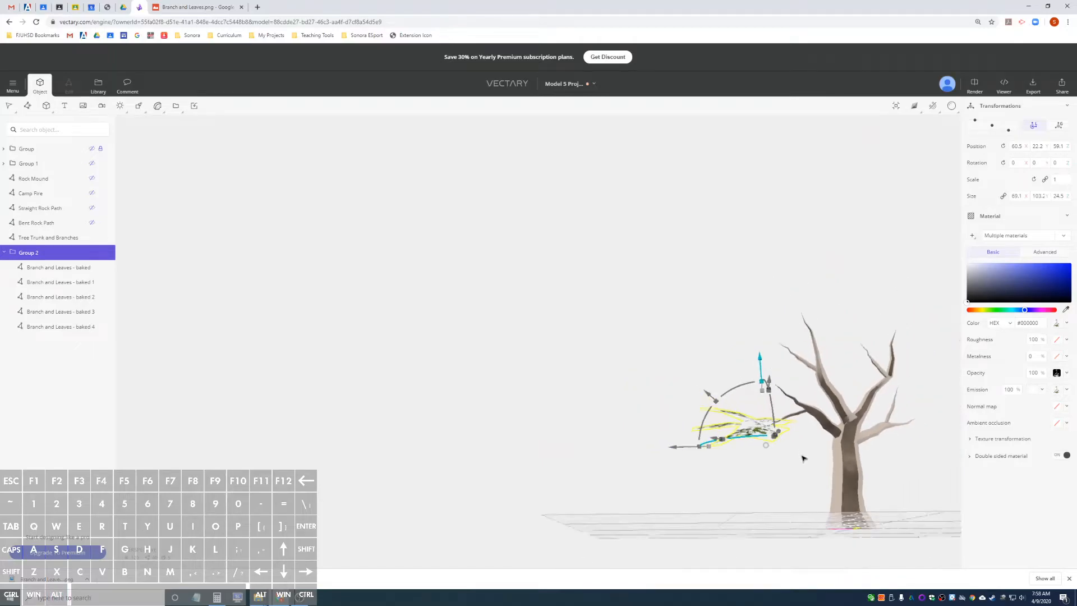
left_click_drag(838, 442, 844, 464, "alt")
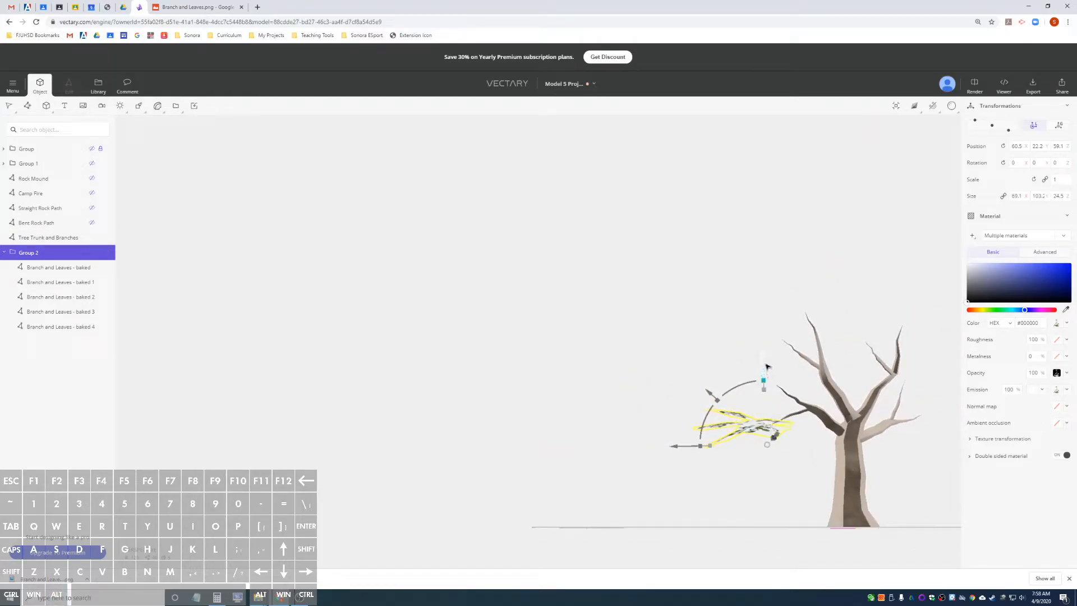
left_click_drag(768, 443, 847, 465)
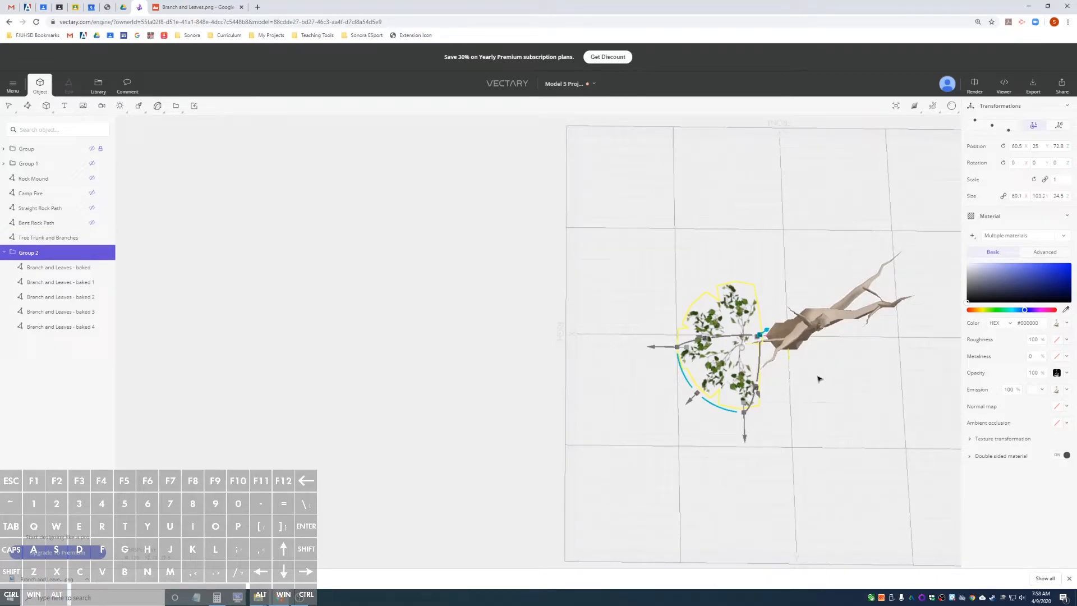
Fine-tune the leaf group's pivot onto the limb tip at a position of about 60.7, 22.2, 73.2.
scroll(818, 379, "up", 2)
scroll(818, 376, "up", 5)
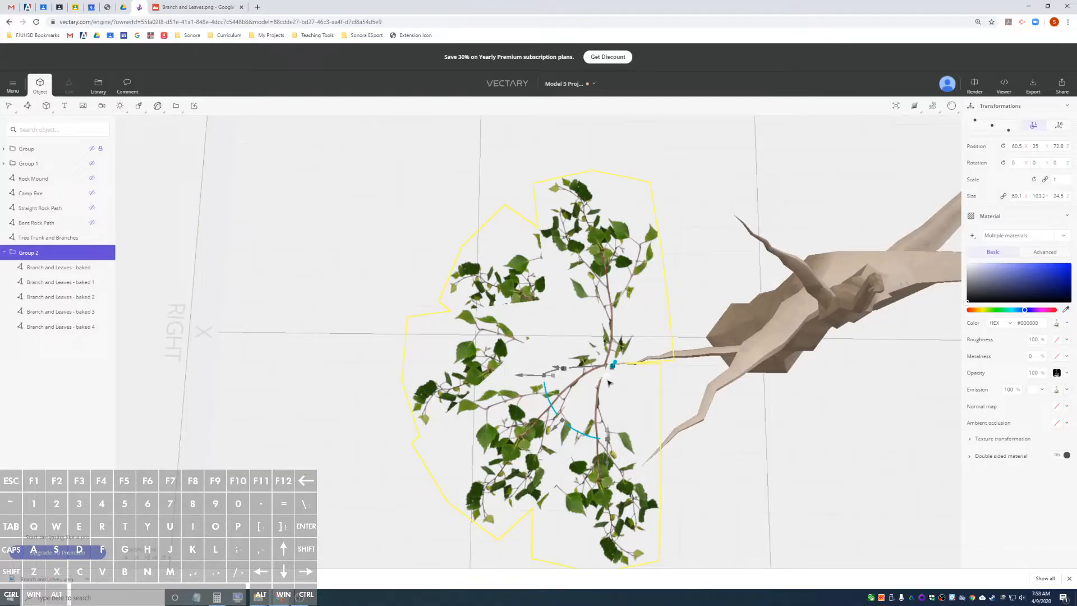
left_click_drag(607, 379, 606, 365)
left_click_drag(760, 427, 915, 368)
left_click_drag(780, 308, 908, 334, "alt")
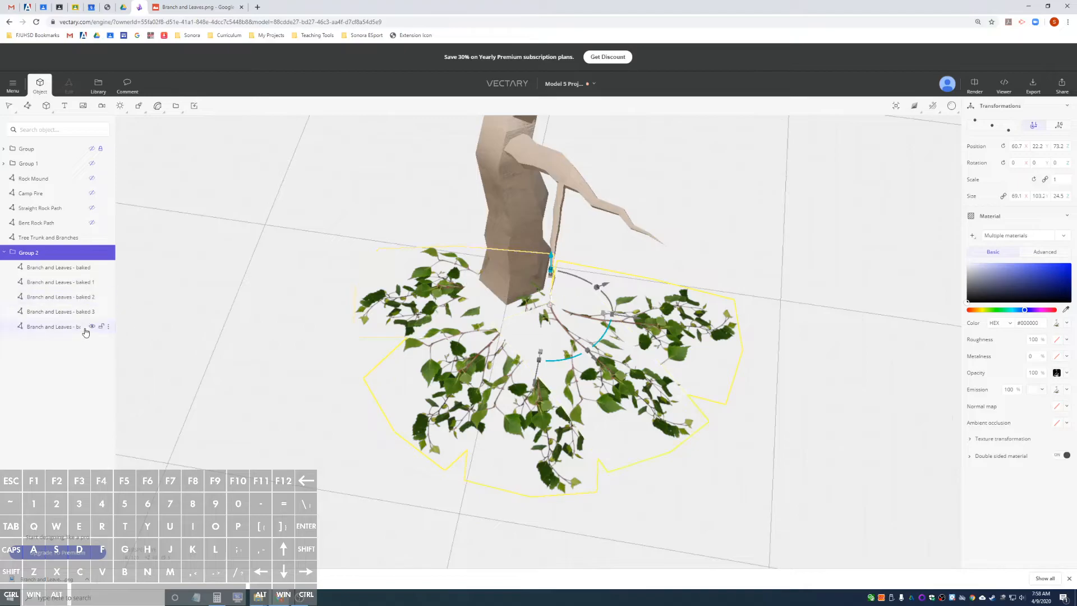
Duplicate the leaf group and tilt the copy around the limb tip to a rotation of about -11.5°, -14.2° and -2.8°.
left_click_drag(712, 294, 793, 279, "alt")
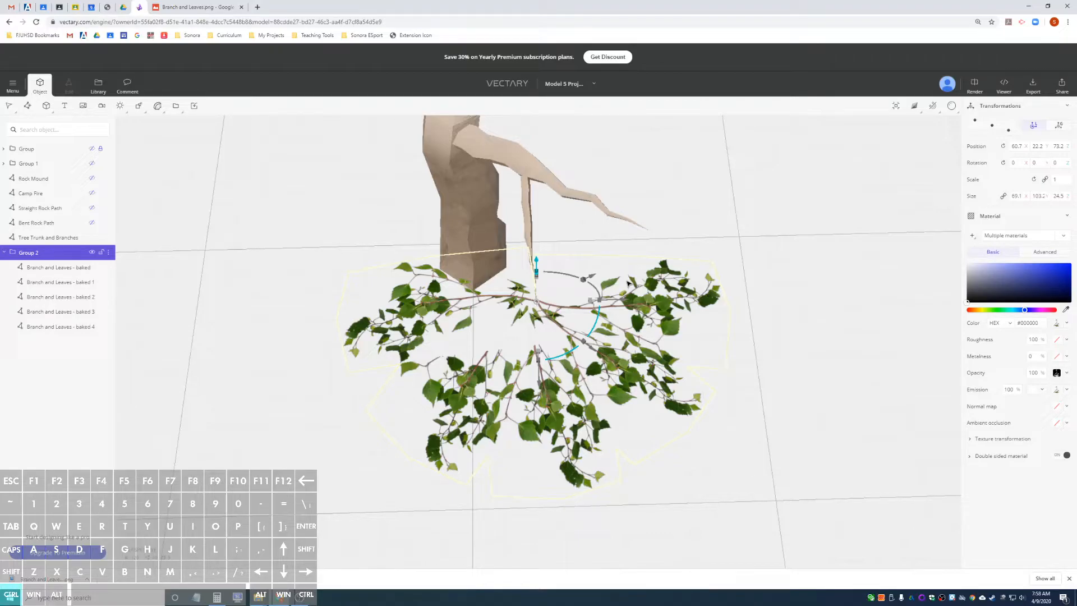
key("ctrl+d")
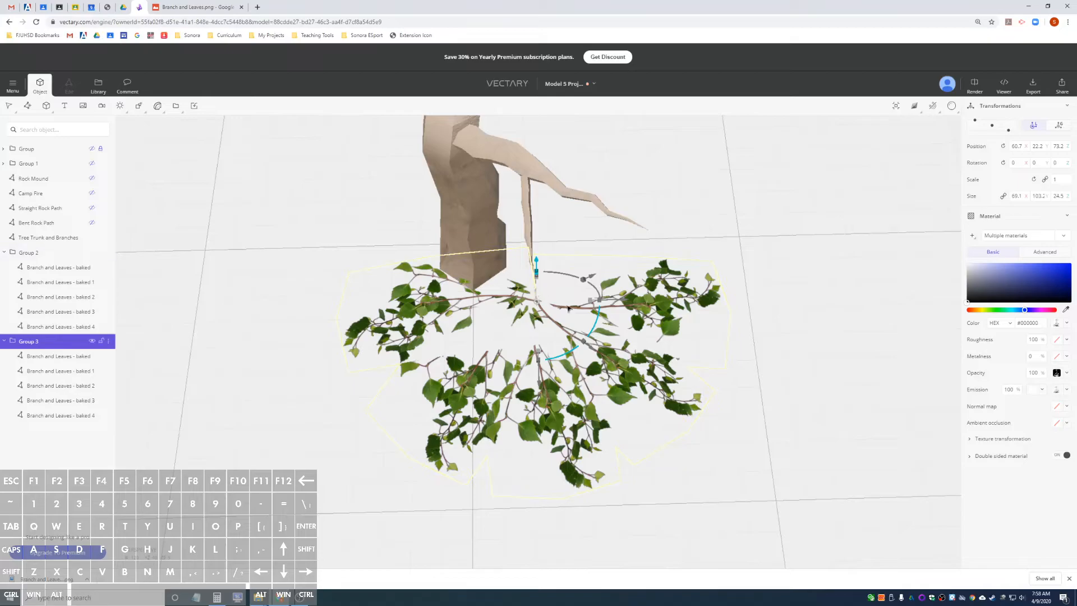
right_click_drag(763, 250, 537, 267)
left_click_drag(576, 323, 633, 336)
left_click_drag(298, 300, 550, 275, "alt")
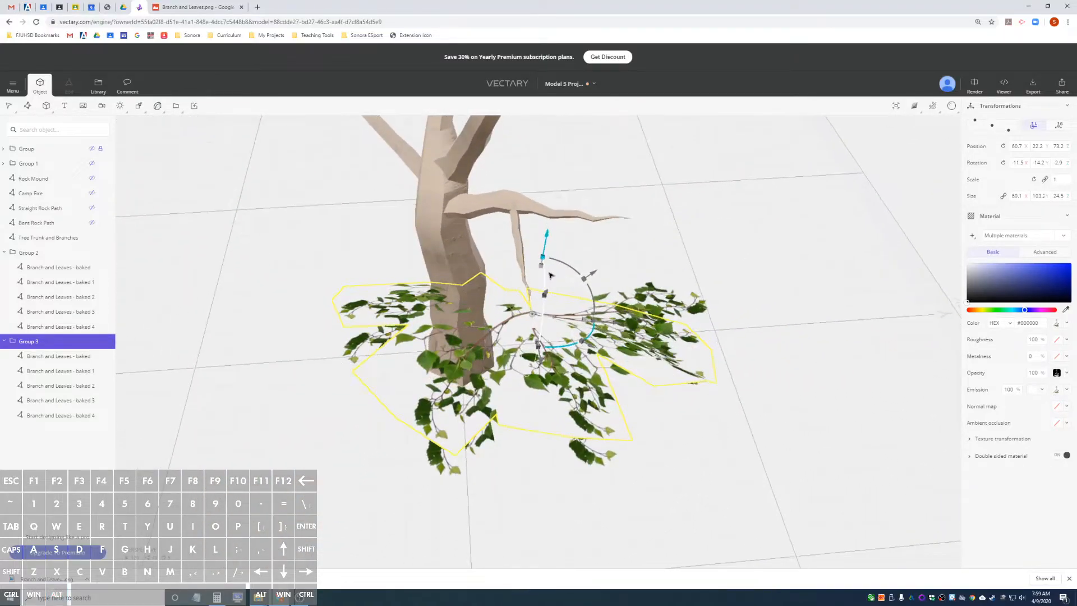
Duplicate the tilted leaf group and turn the new copy around the limb tip to a rotation of about -20.2°, 3.8° and -40.3°.
key("ctrl+d")
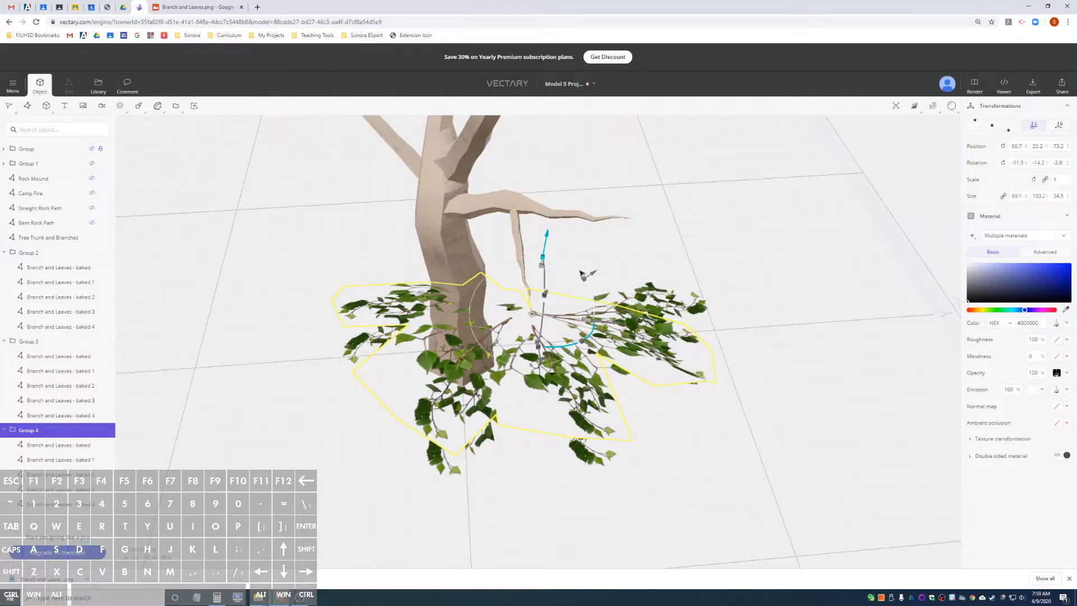
left_click_drag(577, 275, 548, 268)
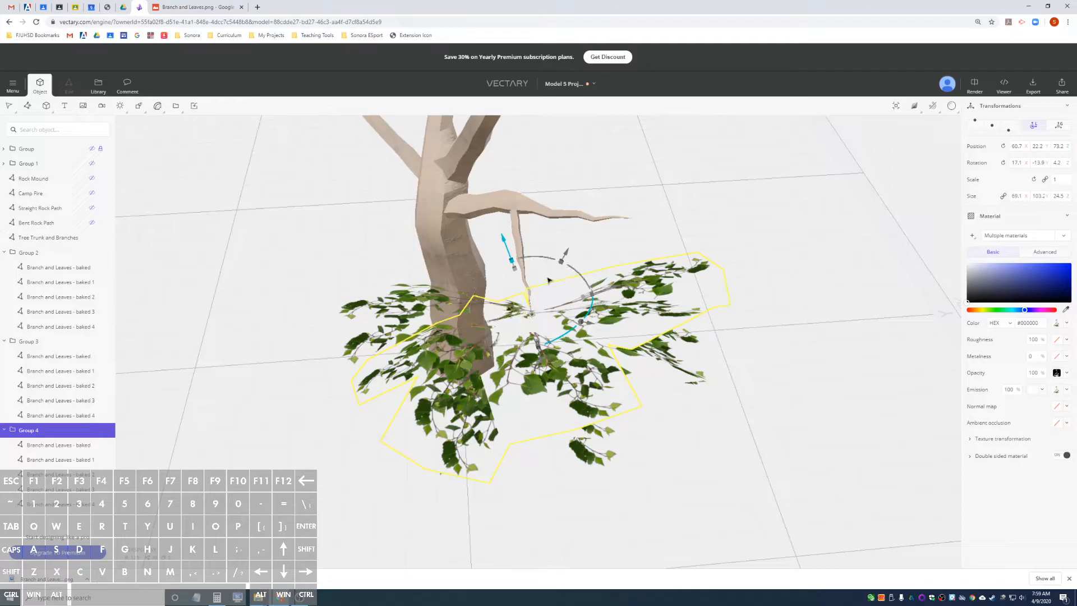
left_click_drag(621, 293, 583, 289, "alt")
left_click_drag(498, 259, 797, 237, "alt")
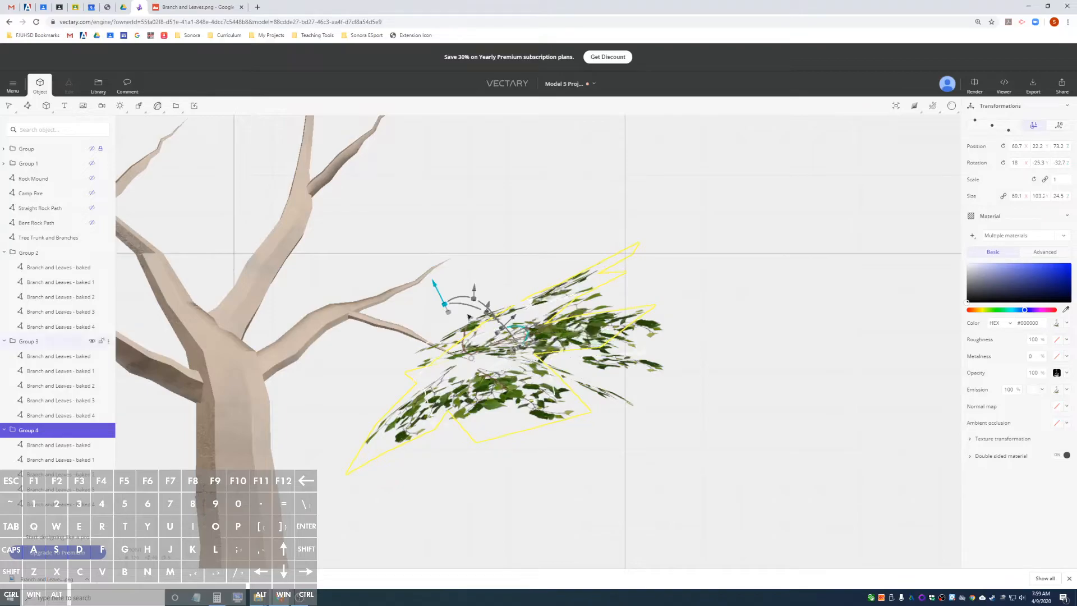
left_click_drag(488, 310, 477, 303)
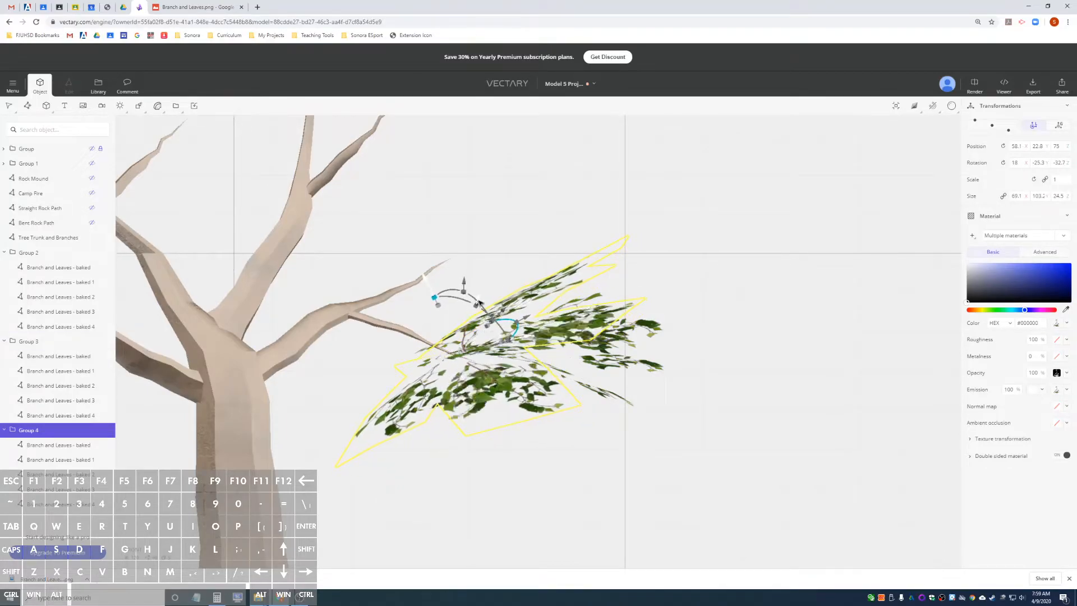
key("ctrl+z")
left_click_drag(462, 298, 488, 333)
left_click_drag(734, 281, 406, 338, "alt")
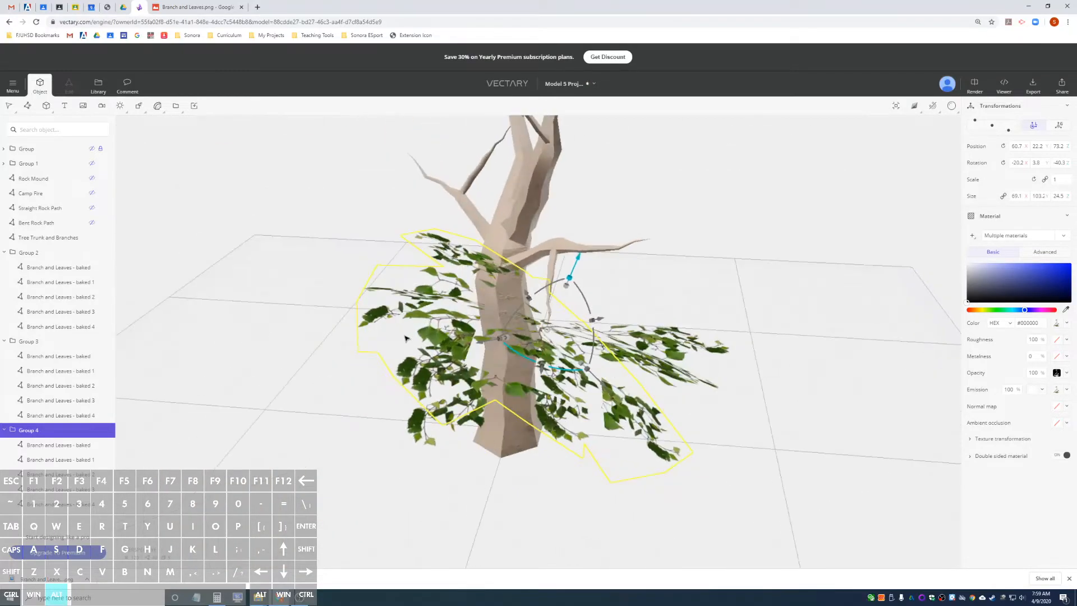
left_click_drag(655, 300, 762, 343, "alt")
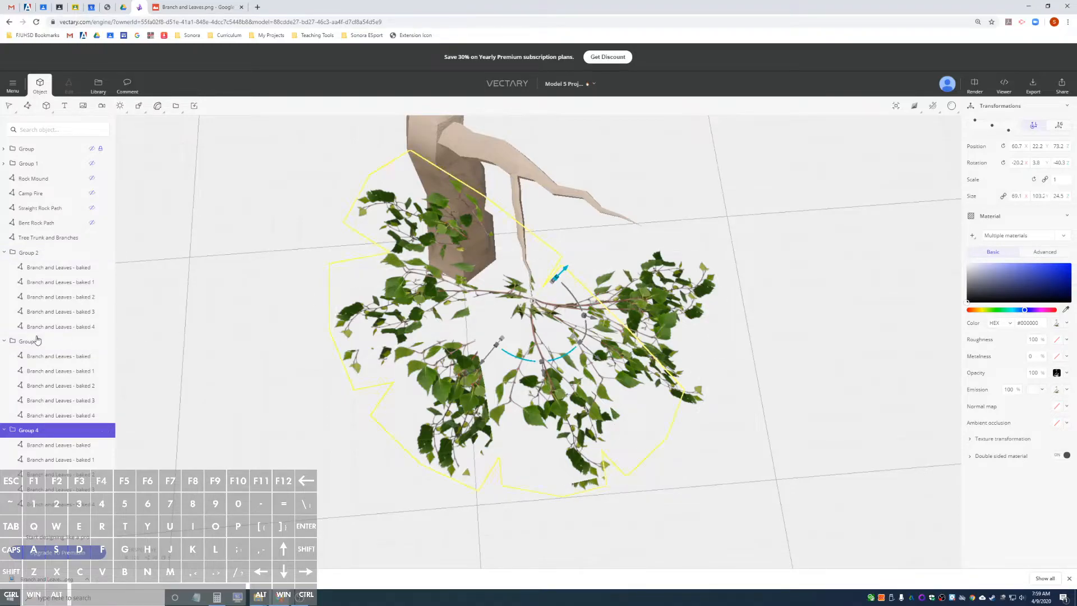
Collapse Group 2, Group 3 and Group 4 in the object list and select all three leaf groups together.
left_click(5, 341)
left_click(3, 253)
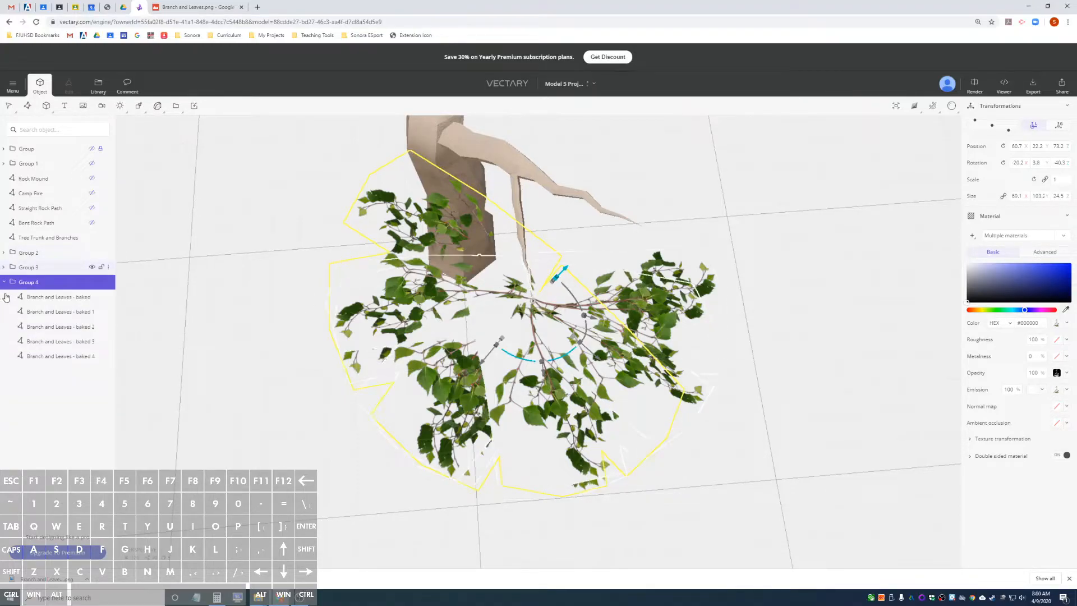
left_click(4, 282)
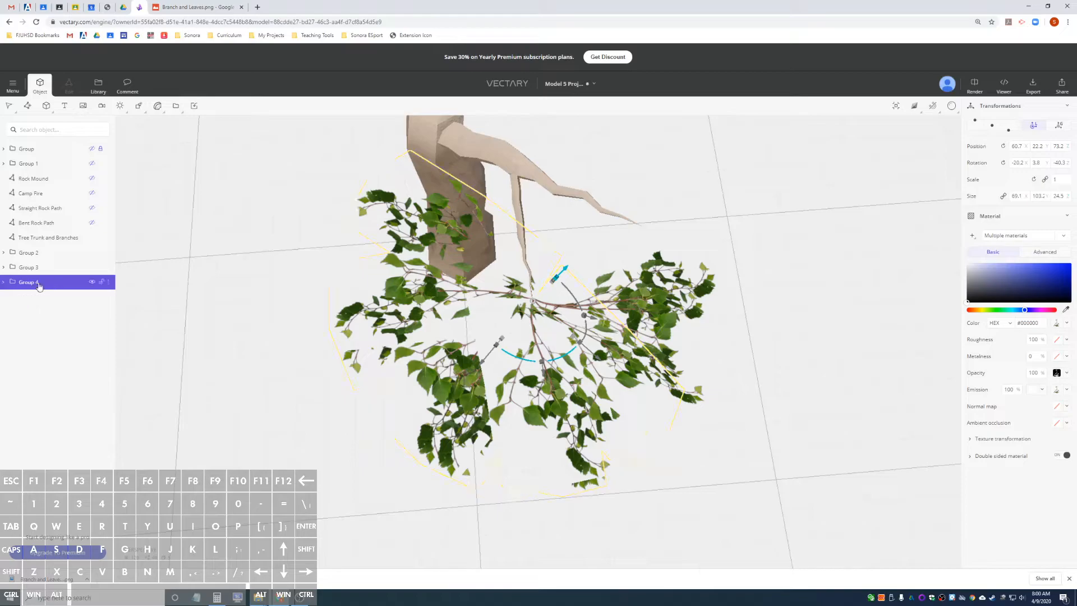
left_click(44, 253)
left_click(48, 268, "shift")
left_click(45, 283, "shift")
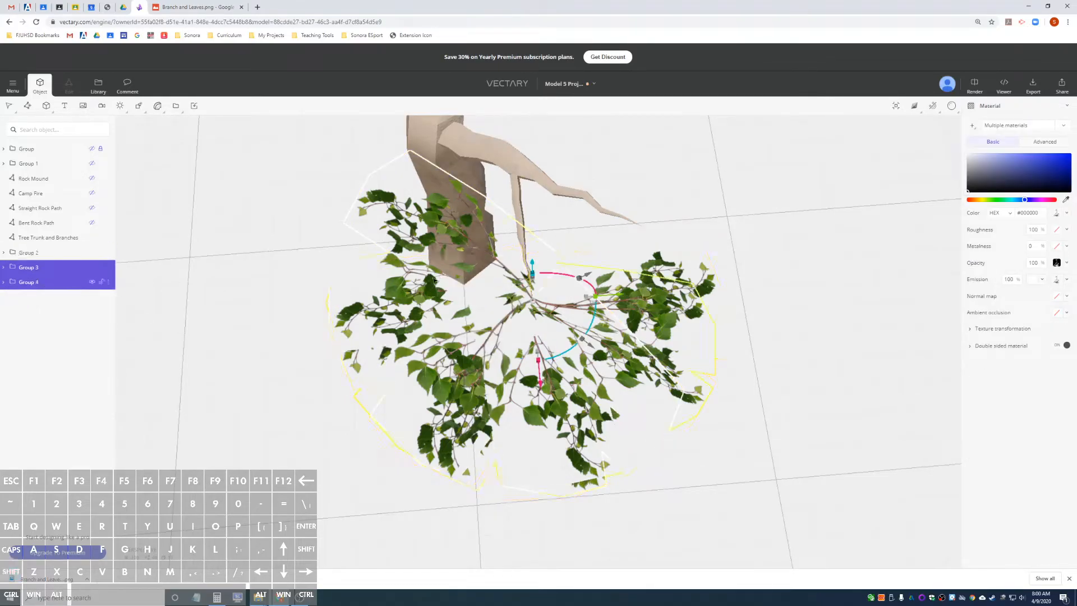
left_click(44, 253)
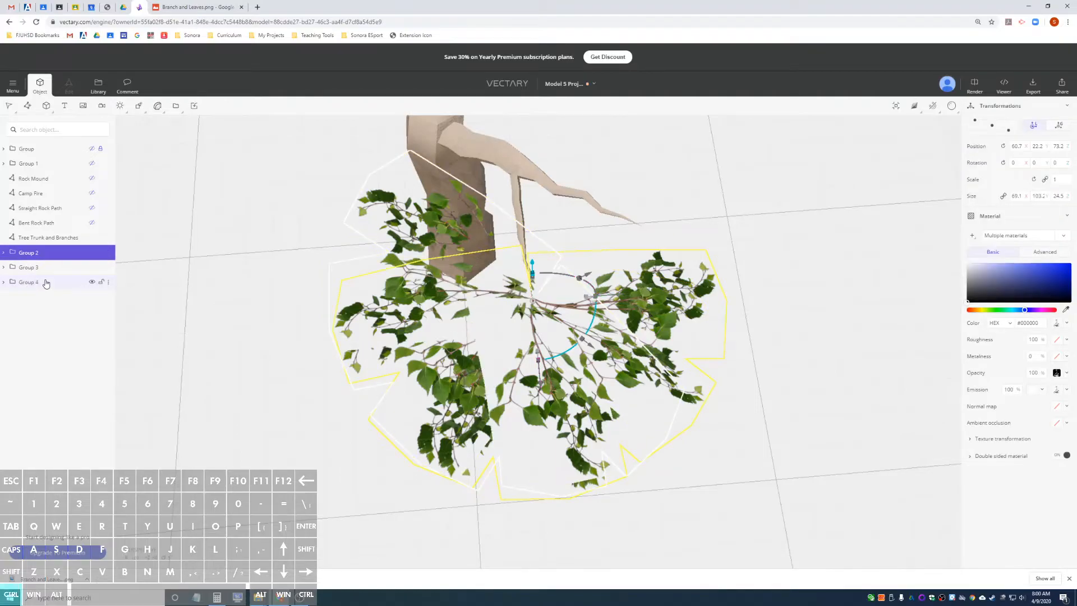
left_click(46, 283, "ctrl")
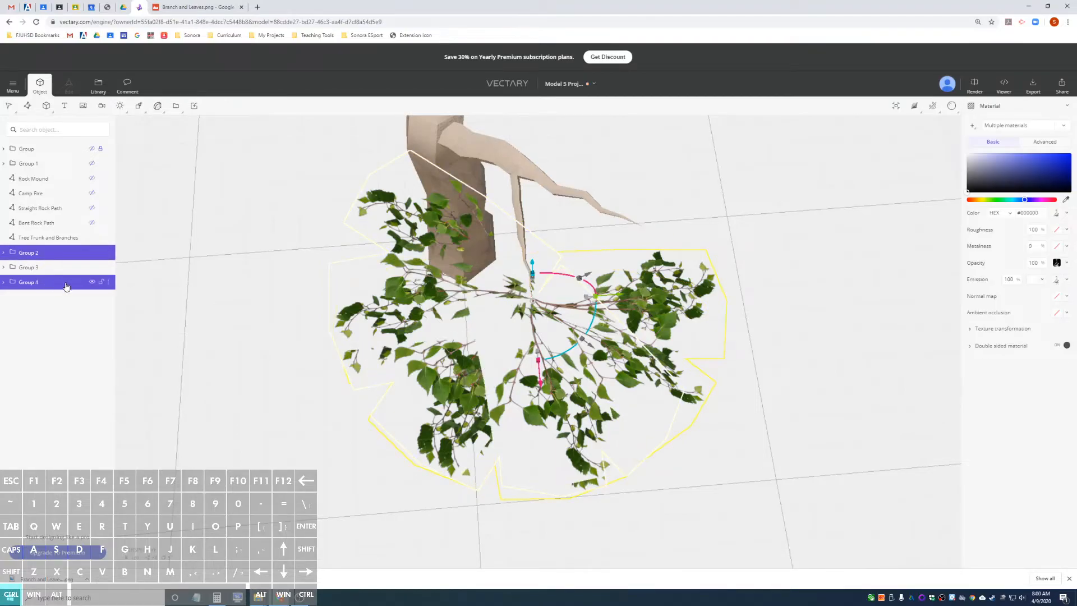
left_click(34, 256)
left_click(37, 283, "shift")
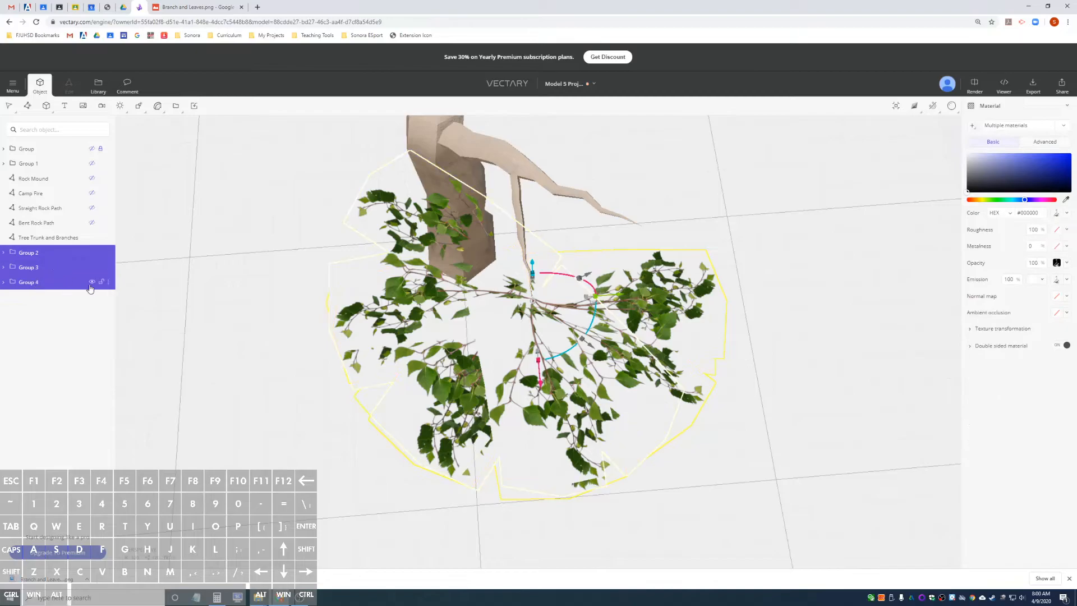
Duplicate the three selected leaf groups and shift the copies inward along the limb toward the trunk.
key("ctrl+d")
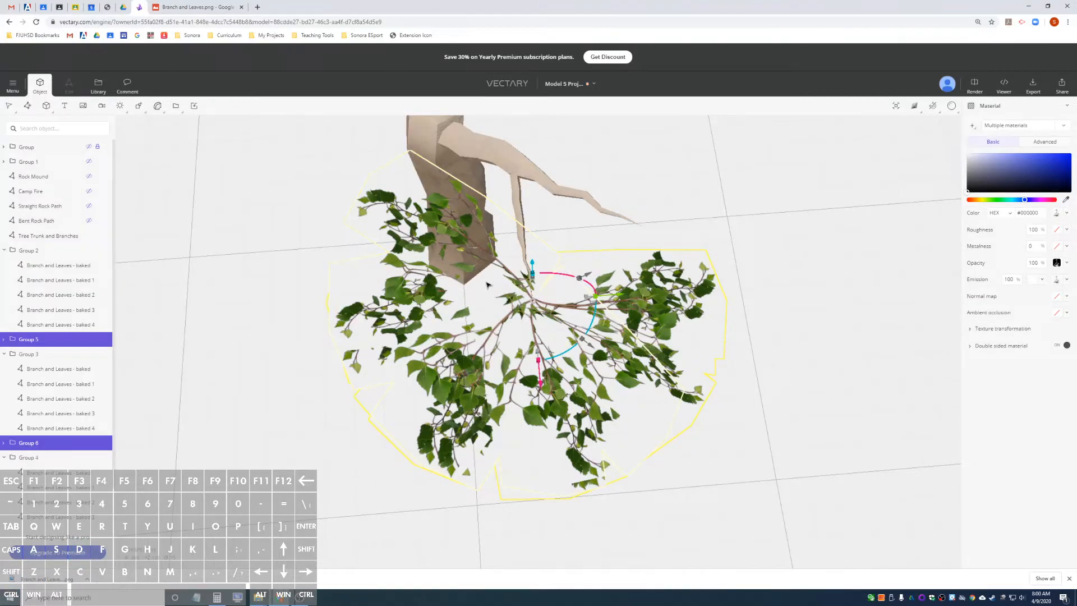
left_click_drag(534, 303, 521, 234)
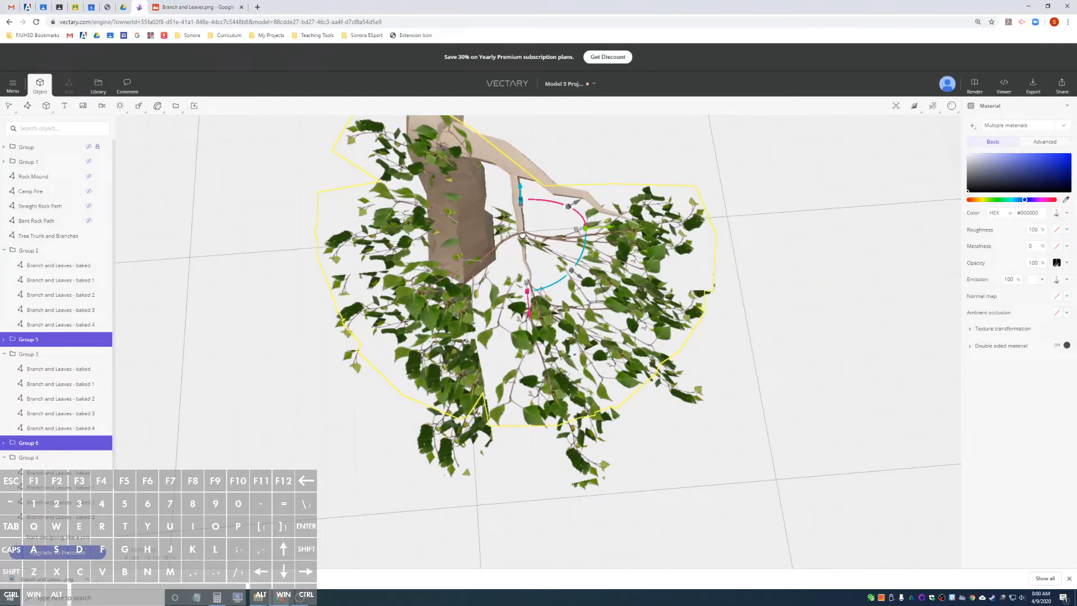
left_click_drag(749, 226, 699, 302)
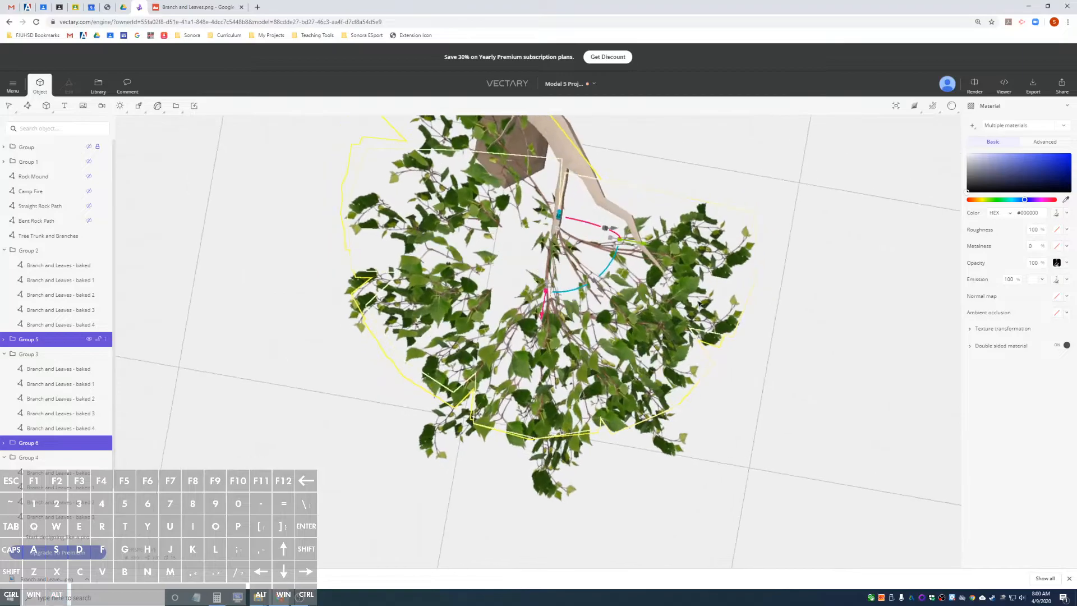
left_click_drag(751, 234, 767, 232, "alt")
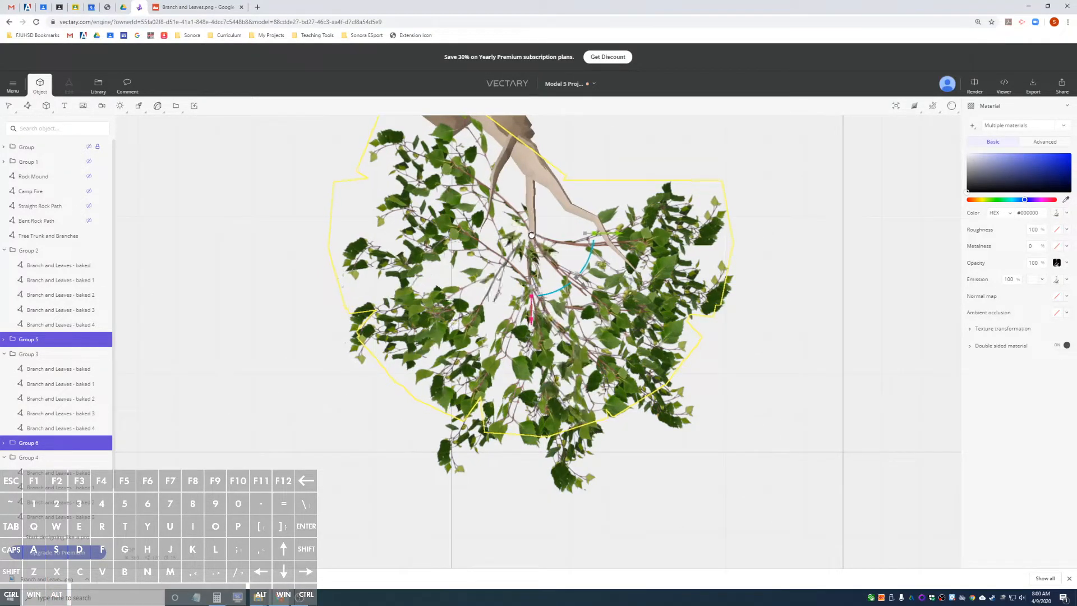
Rotate the three copied leaf groups together about the vertical axis to vary the foliage around the limb.
left_click_drag(776, 298, 663, 270, "alt")
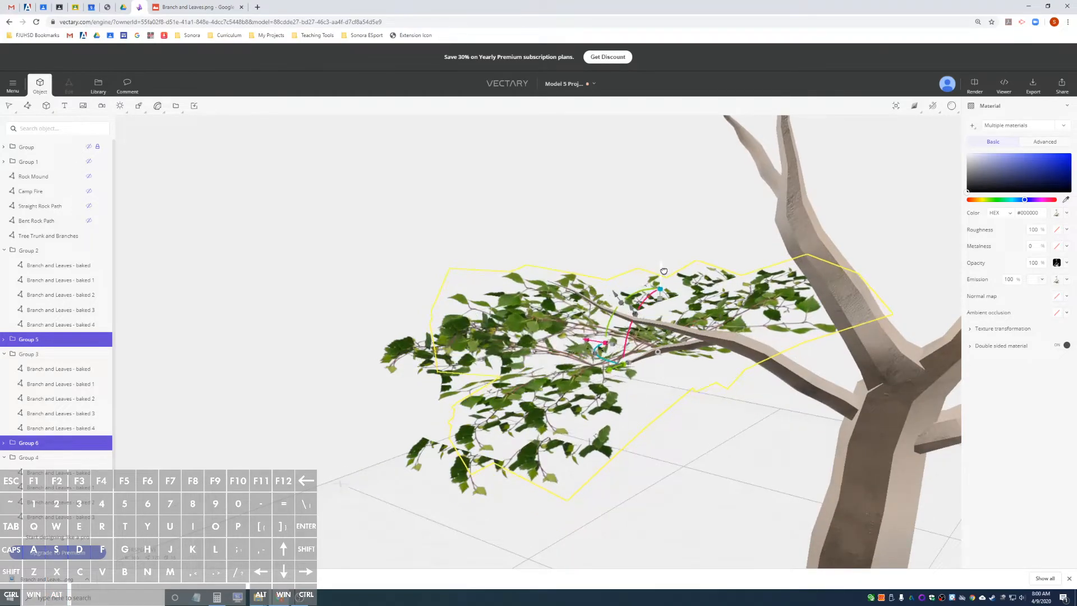
left_click_drag(723, 400, 648, 270, "alt")
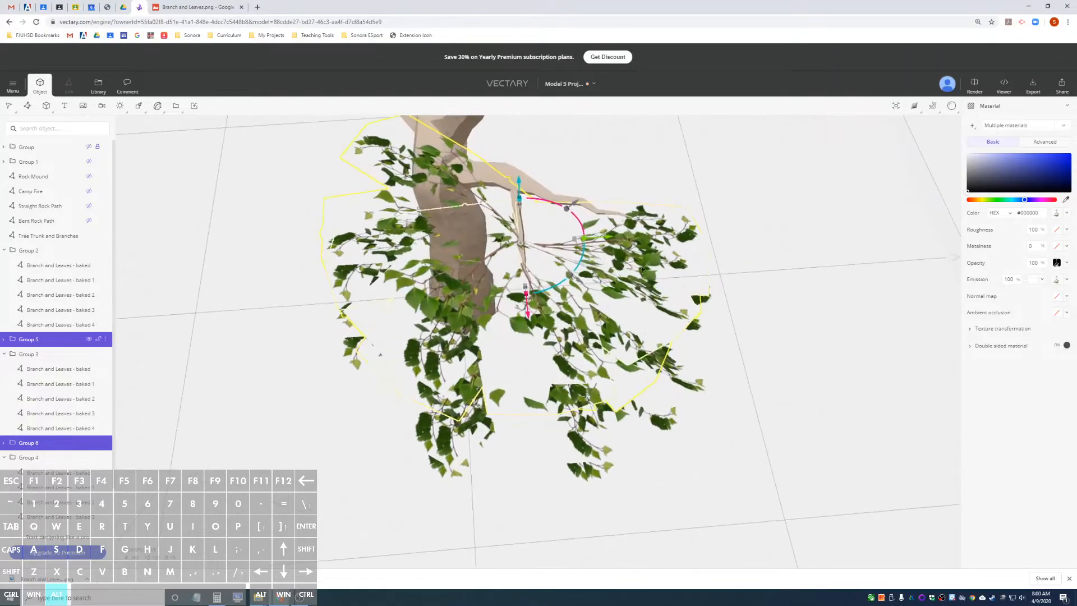
left_click_drag(583, 258, 555, 305)
left_click_drag(764, 219, 499, 219, "alt")
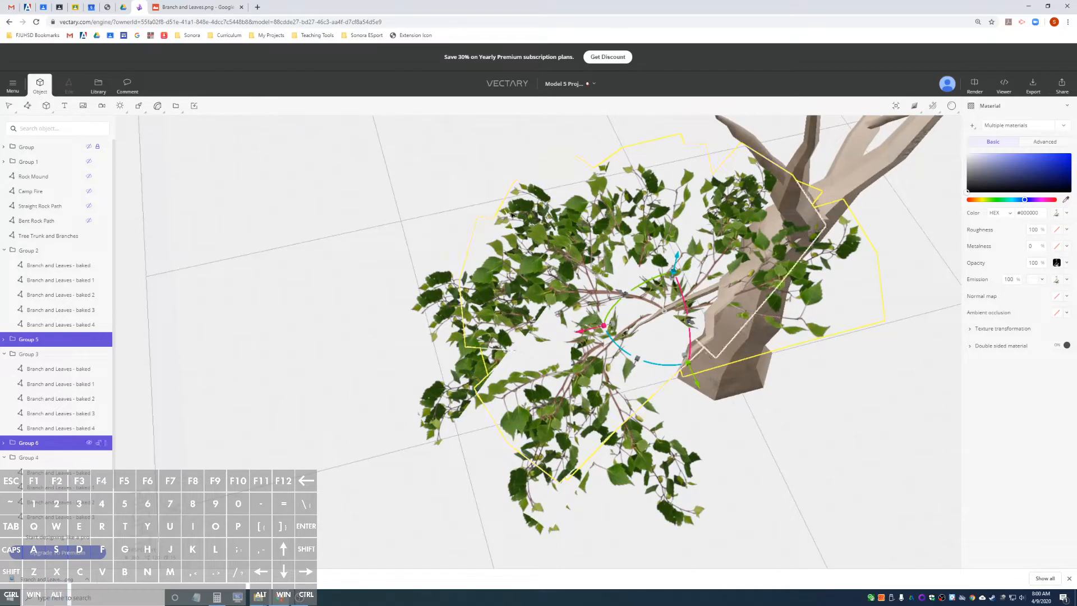
Collapse the expanded leaf groups in the object list, including Group 2, Group 3, Group 4 and Group 6.
left_click(4, 343)
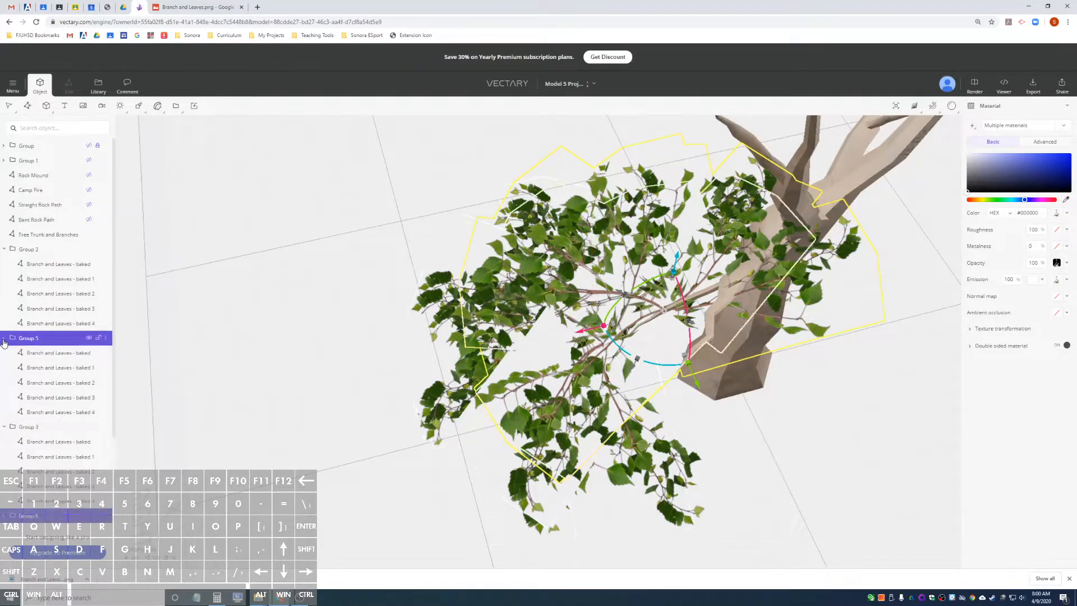
left_click(4, 340)
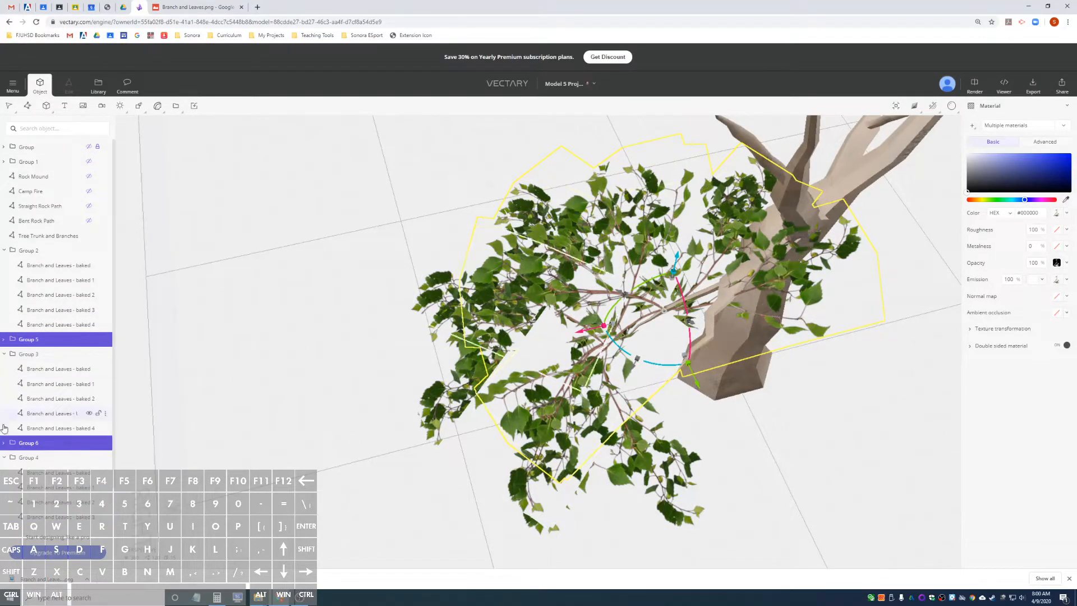
left_click(4, 442)
left_click(4, 354)
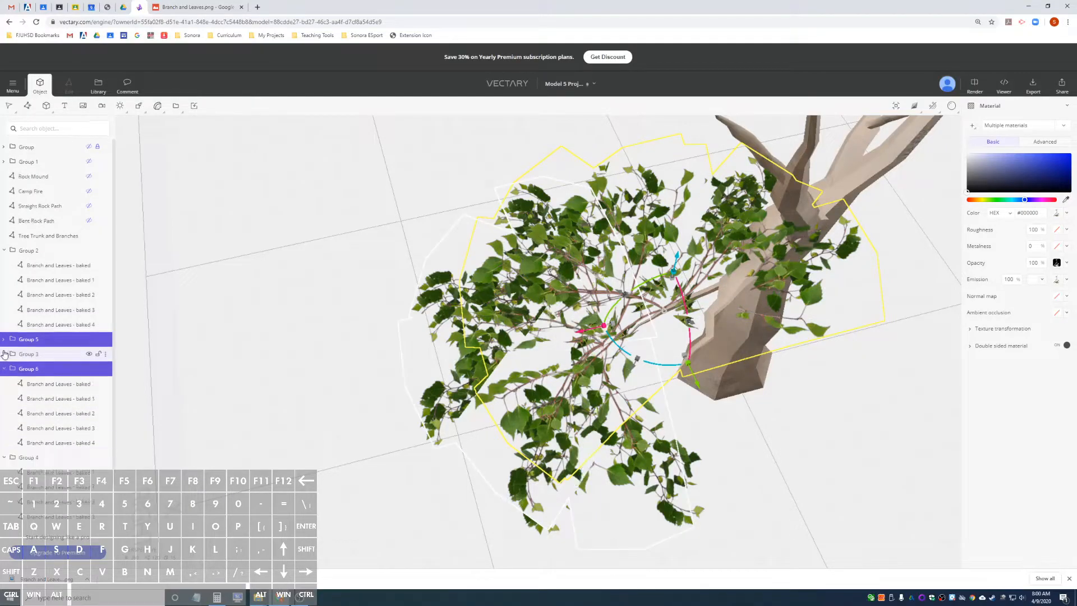
left_click(4, 457)
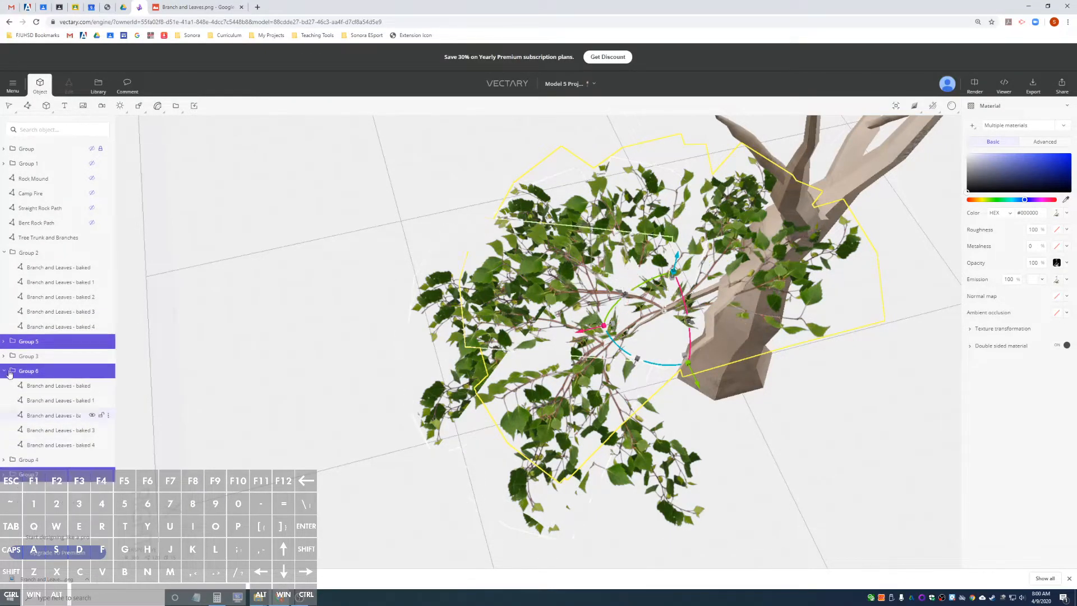
left_click(4, 253)
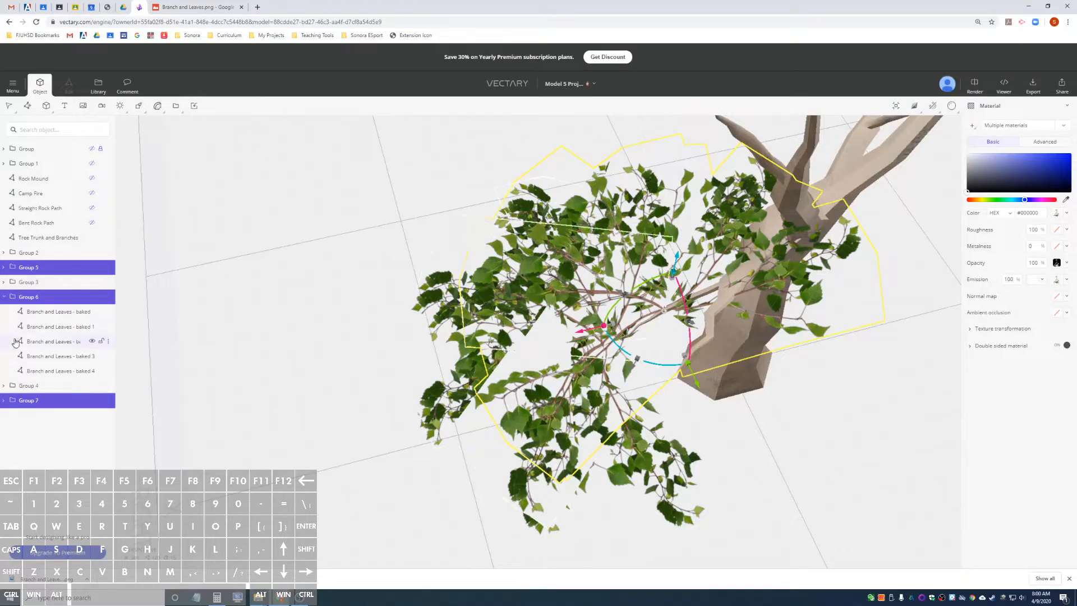
left_click(4, 298)
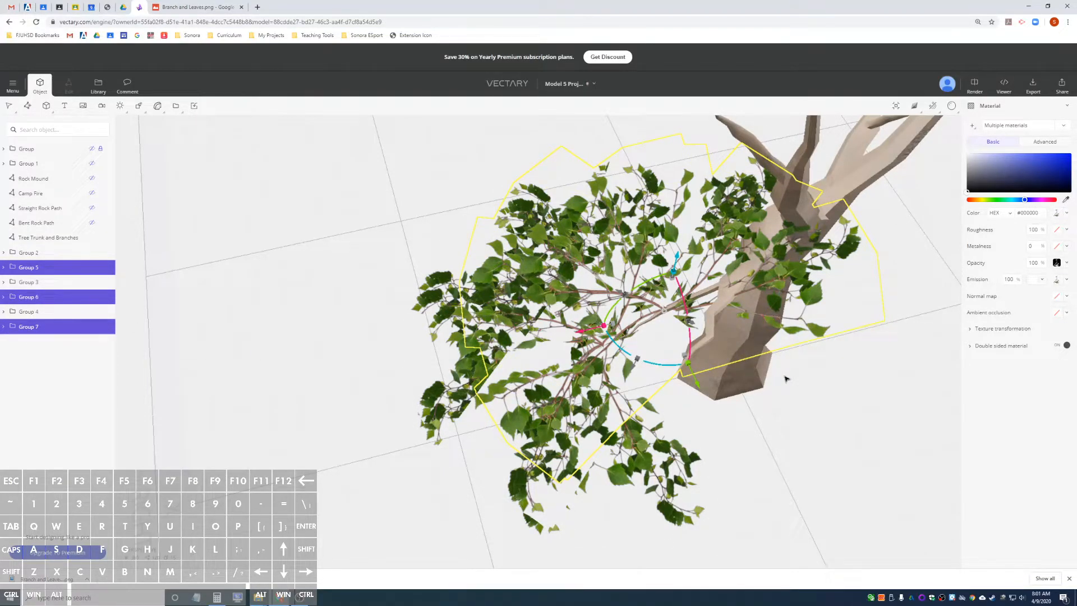
Duplicate the selected Group 5, Group 6 and Group 7 and tilt the copies around the limb.
key("ctrl+g")
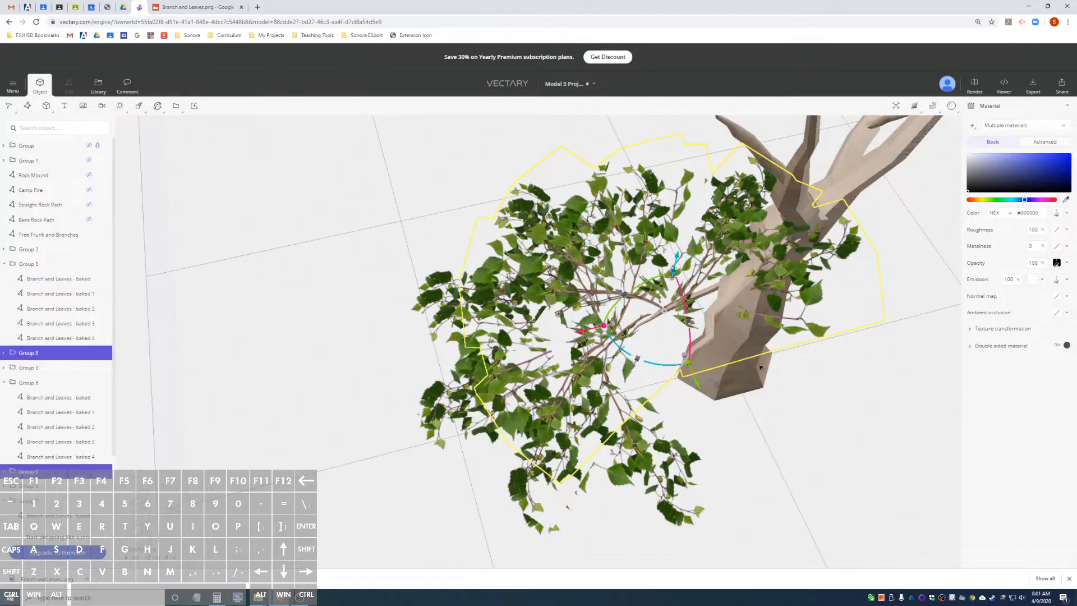
left_click_drag(683, 363, 801, 196)
left_click_drag(685, 305, 450, 296)
left_click_drag(379, 240, 491, 258)
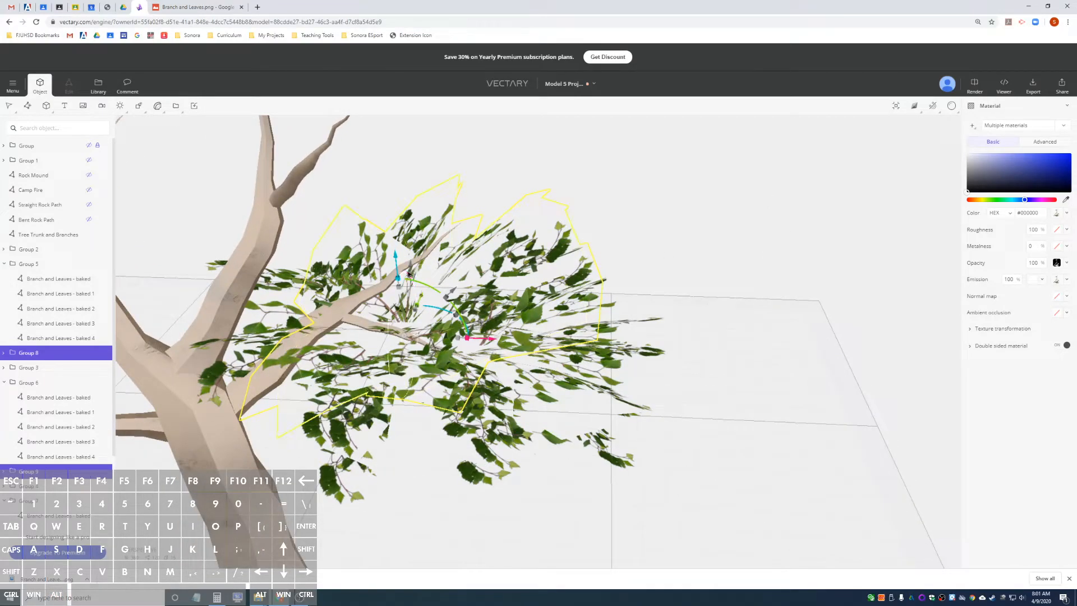
left_click_drag(408, 274, 418, 315)
left_click_drag(727, 305, 485, 313, "alt")
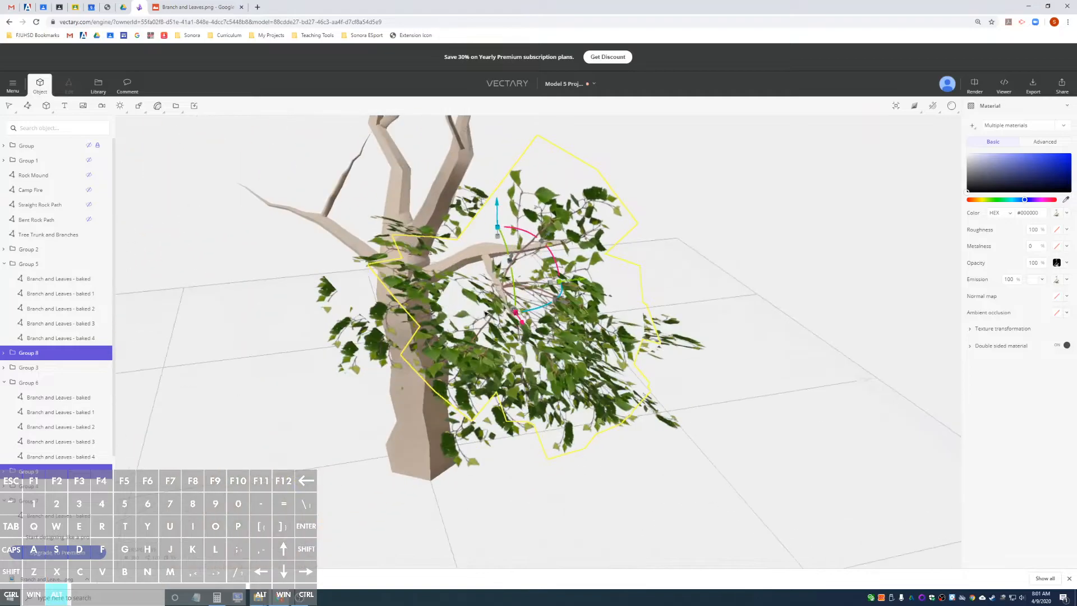
left_click_drag(766, 253, 470, 279, "alt")
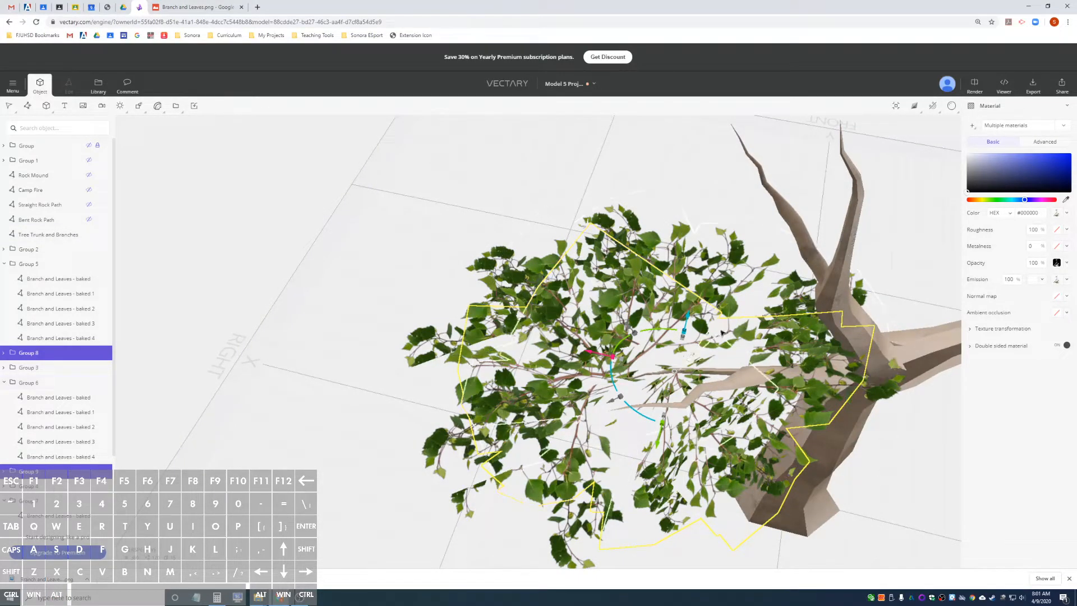
left_click_drag(715, 322, 539, 255, "alt")
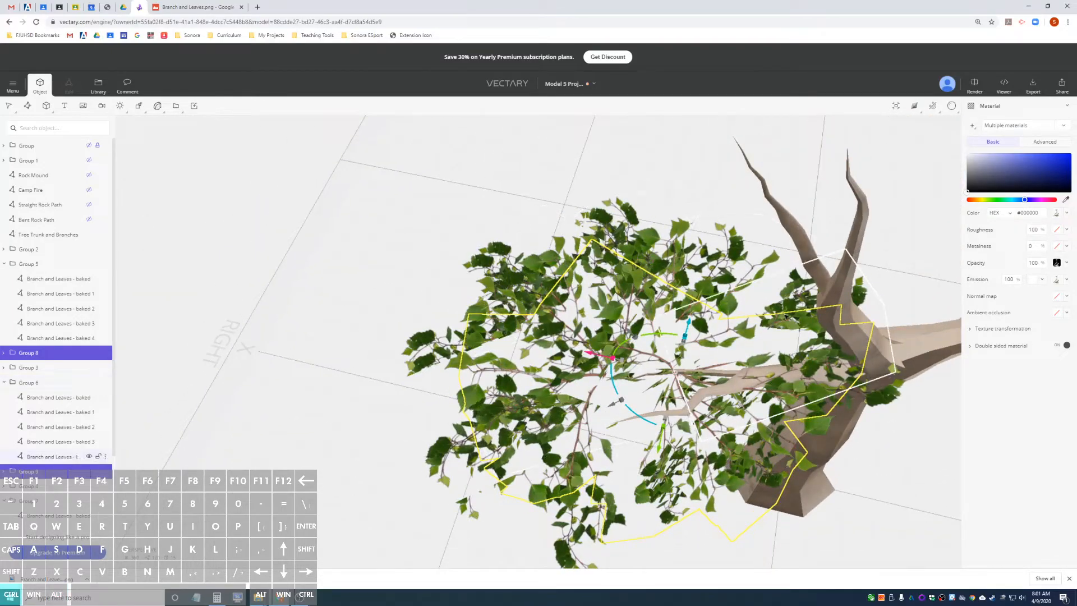
Duplicate the tilted leaf groups, move the copies out to the tip of the neighbouring side branch and raise them to its height.
key("ctrl+d")
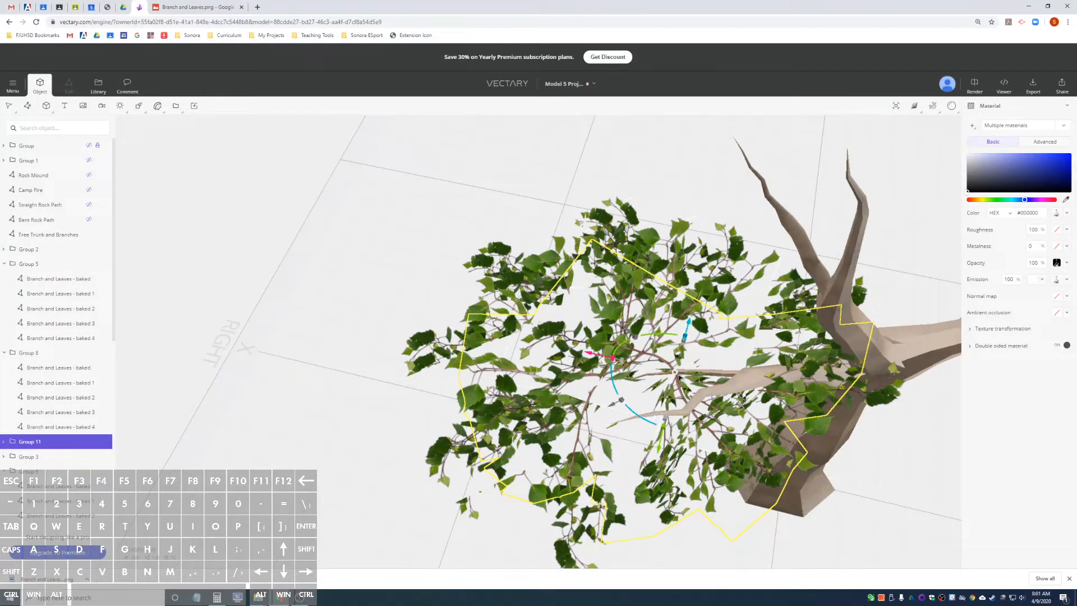
left_click_drag(953, 426, 918, 452, "alt")
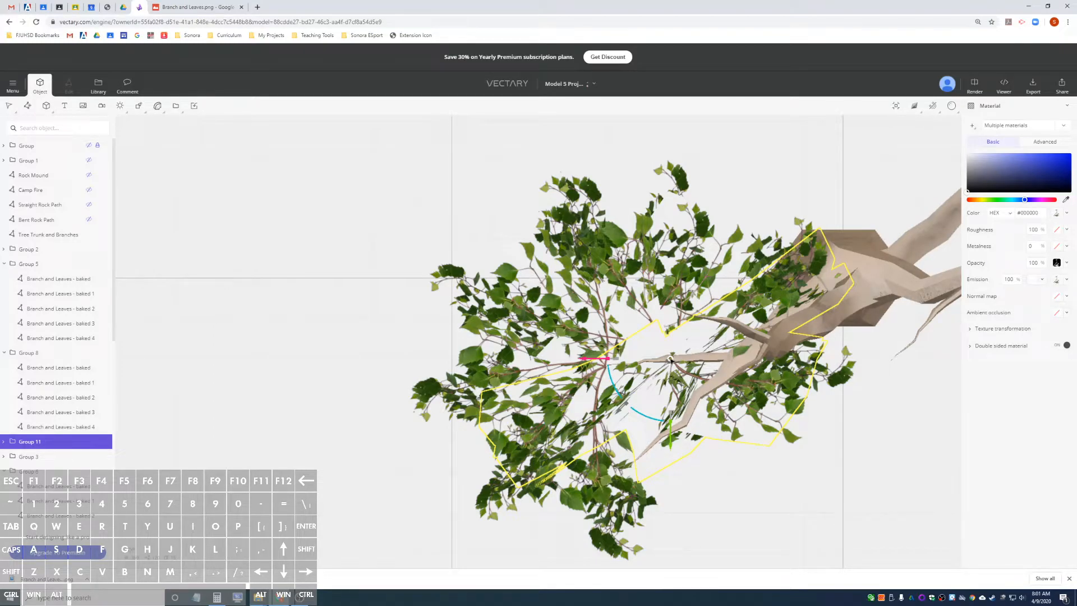
left_click_drag(671, 359, 660, 394)
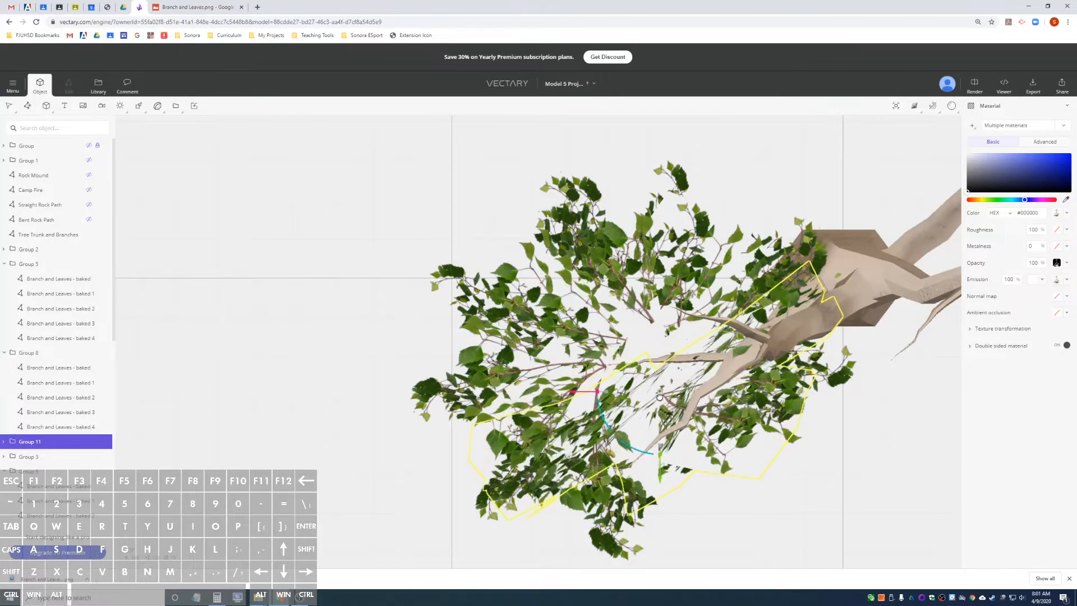
left_click_drag(646, 437, 636, 463)
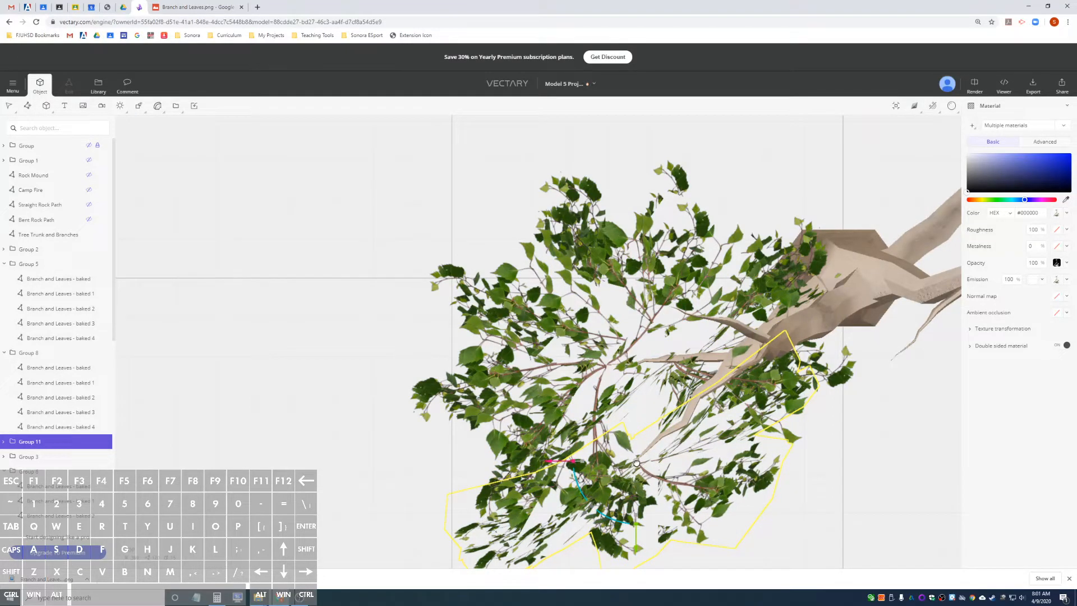
left_click_drag(823, 498, 604, 312, "alt")
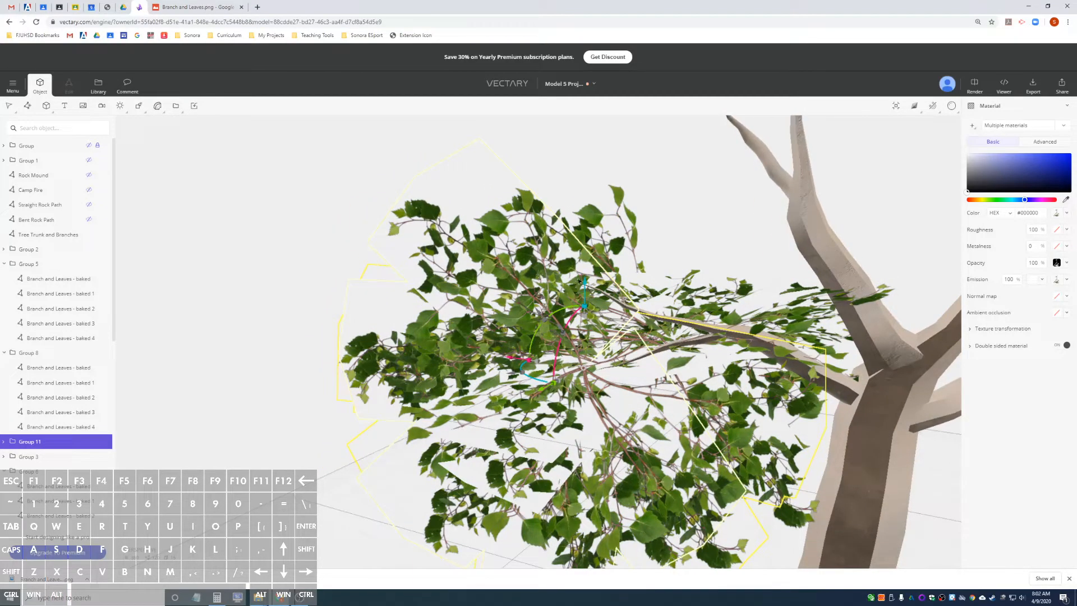
scroll(577, 281, "up", 5)
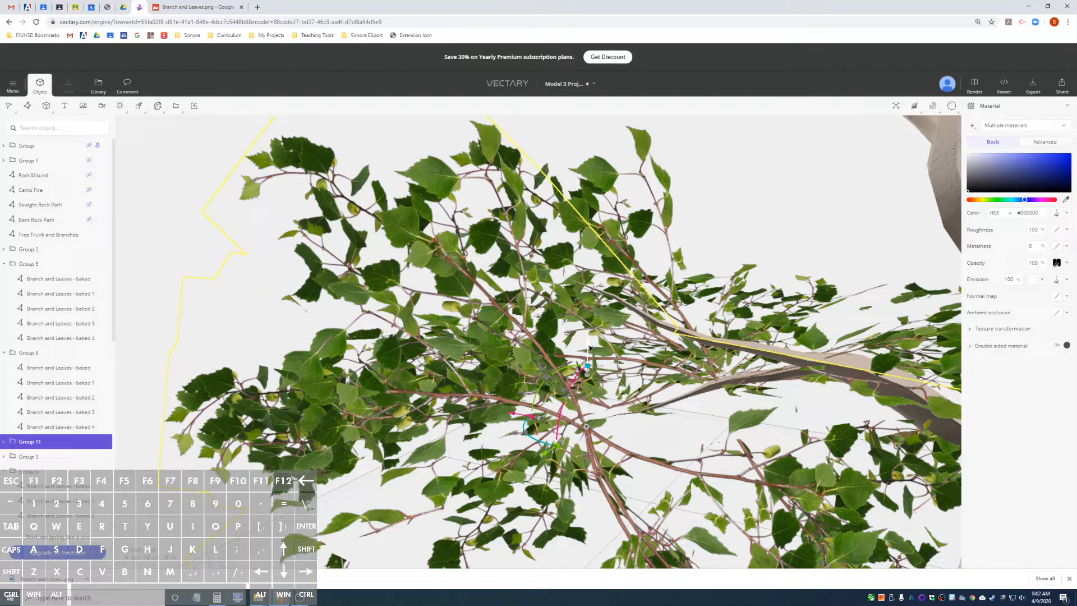
left_click_drag(589, 348, 578, 200)
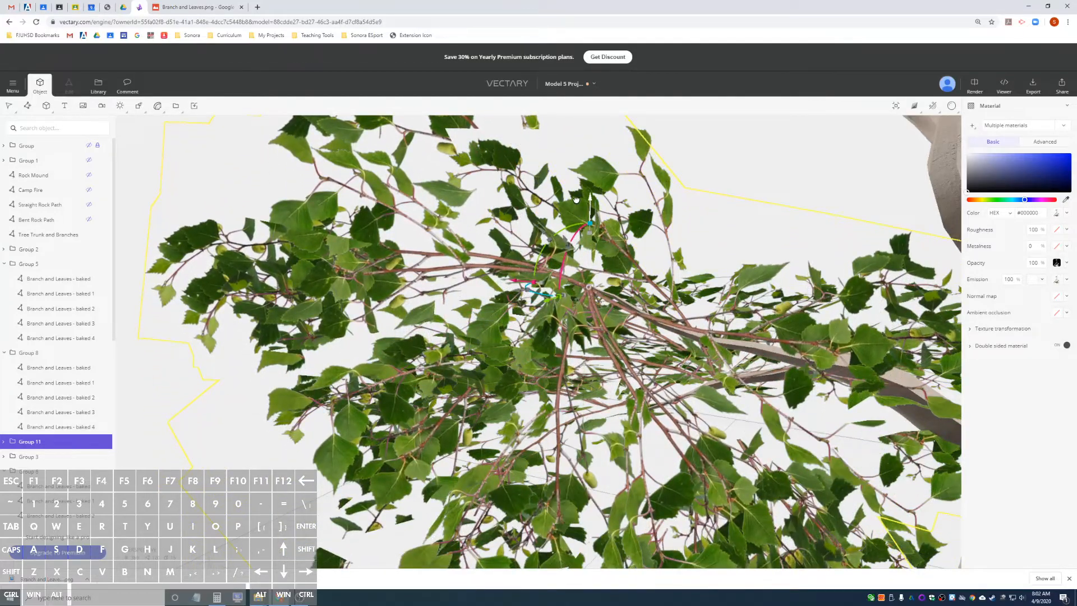
Rotate the raised leaf groups around the side branch's tip so their foliage spreads outward from the trunk.
left_click_drag(714, 232, 1018, 325, "alt")
left_click_drag(604, 276, 649, 251, "alt")
scroll(808, 268, "down", 5)
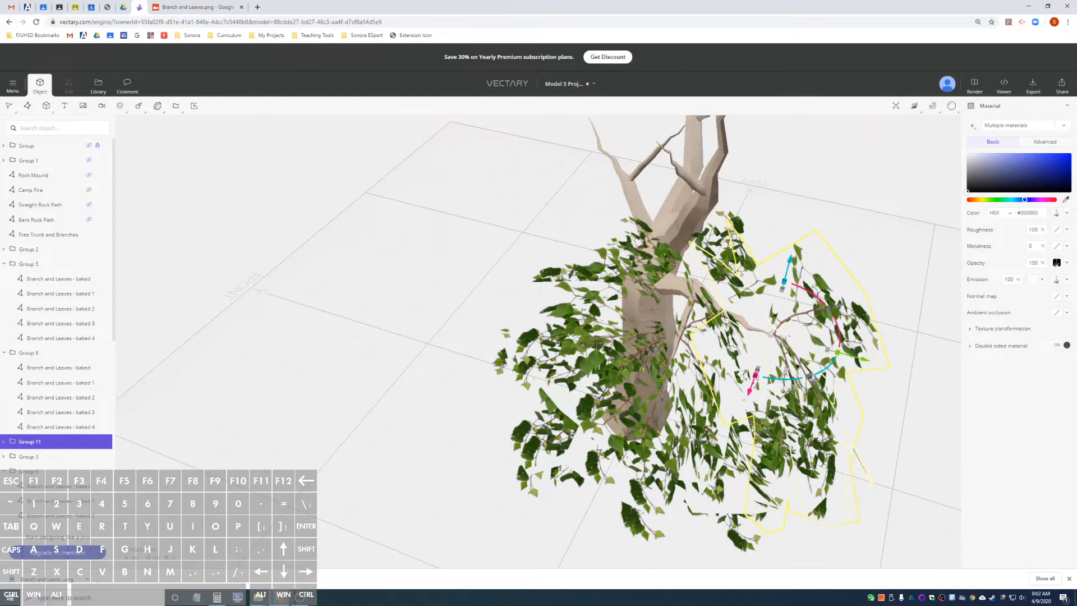
left_click_drag(815, 295, 902, 348)
left_click_drag(911, 278, 513, 284, "alt")
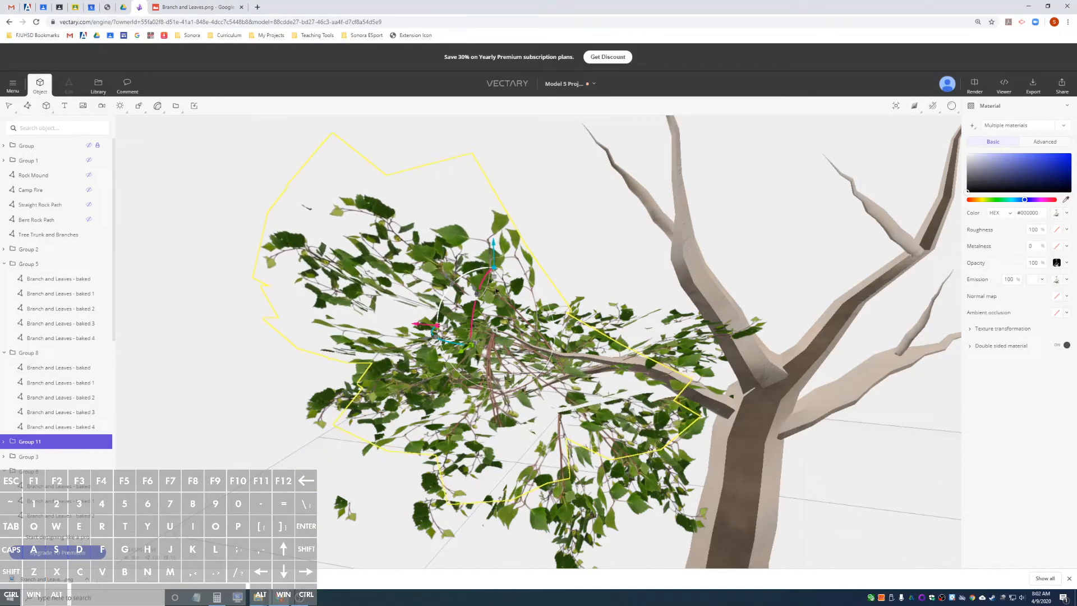
left_click_drag(351, 313, 561, 369, "alt")
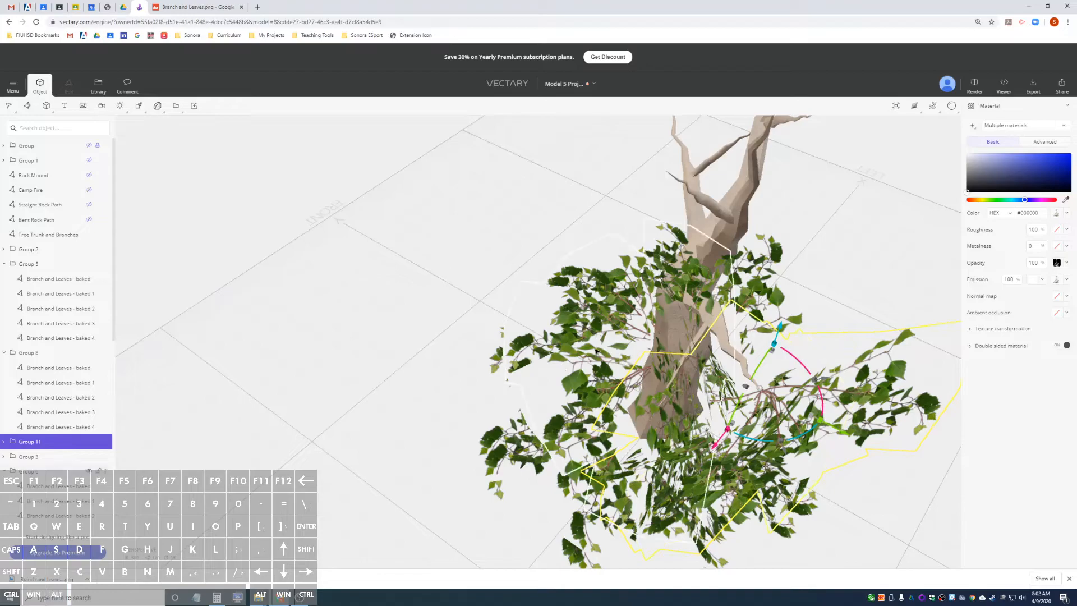
Duplicate the leaf groups at the side branch's tip and rotate the copies to fill out the foliage around it.
key("ctrl+d")
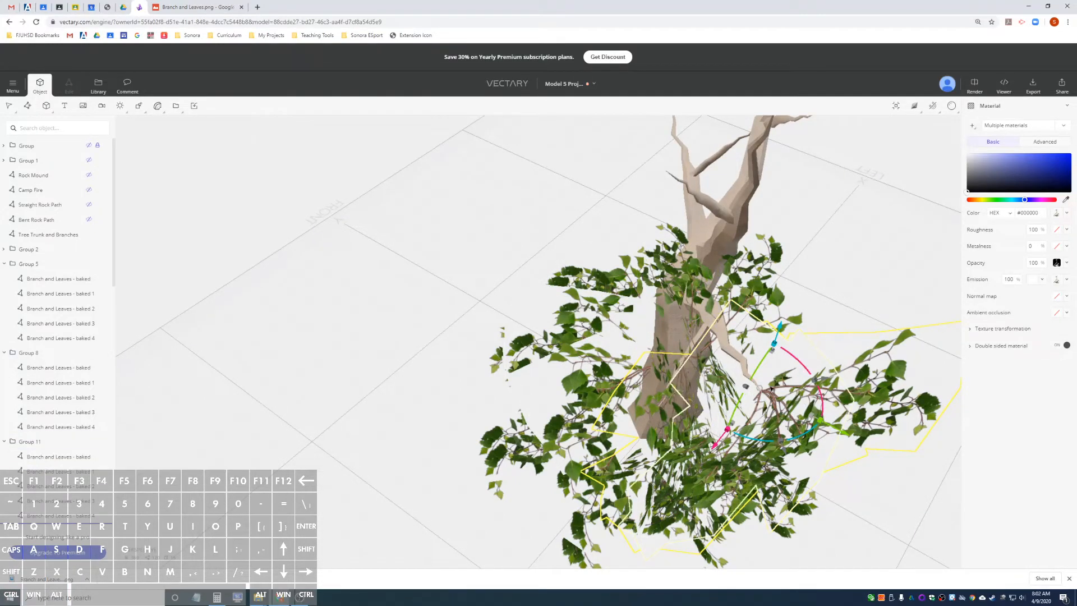
left_click_drag(802, 368, 847, 423)
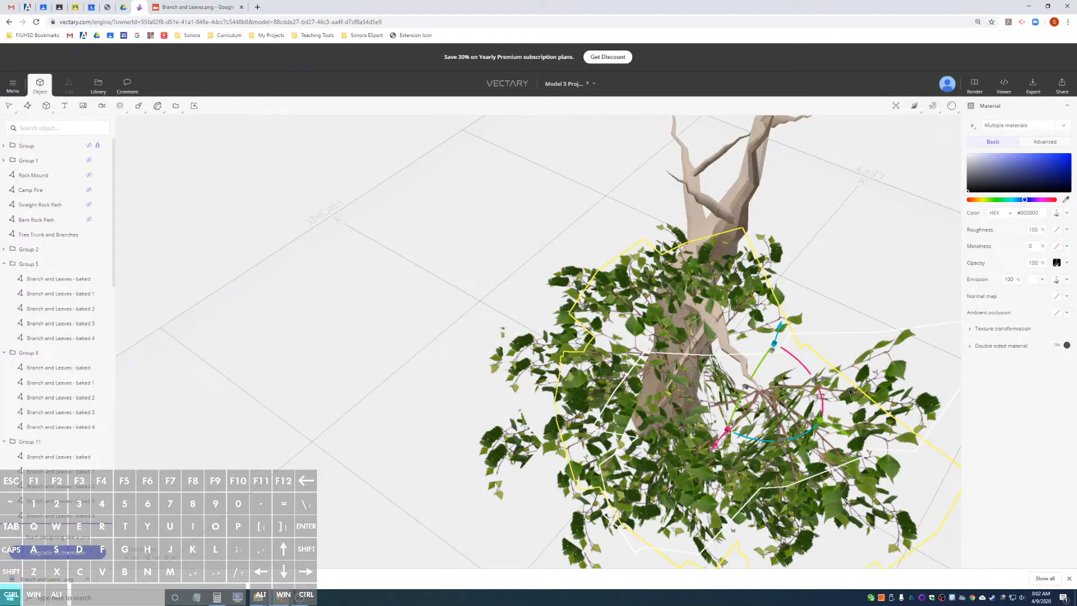
left_click_drag(756, 371, 783, 287)
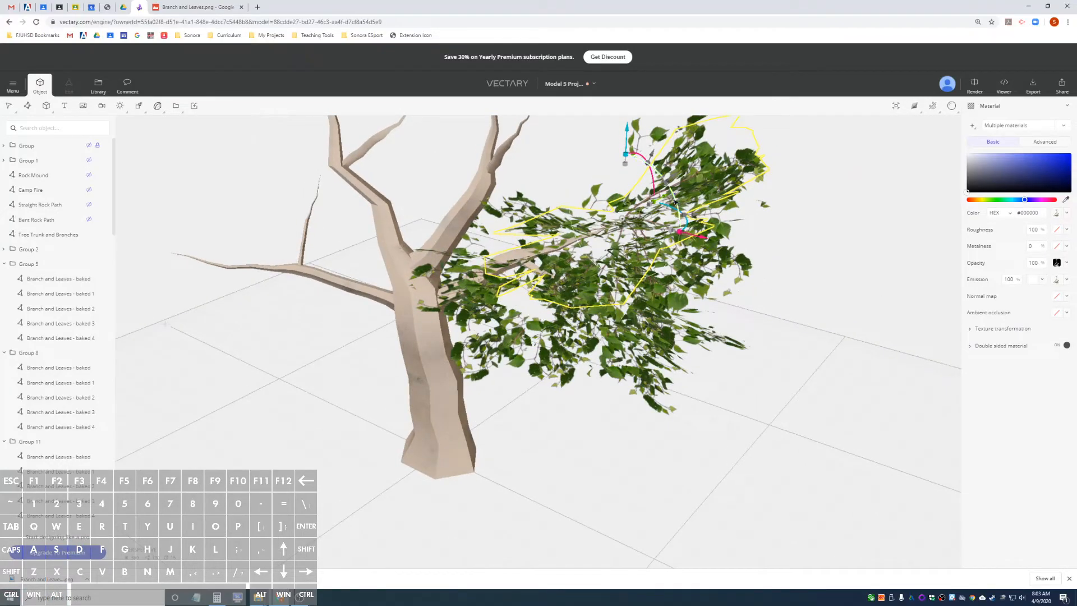
left_click_drag(676, 202, 647, 161)
left_click_drag(704, 251, 529, 201, "alt")
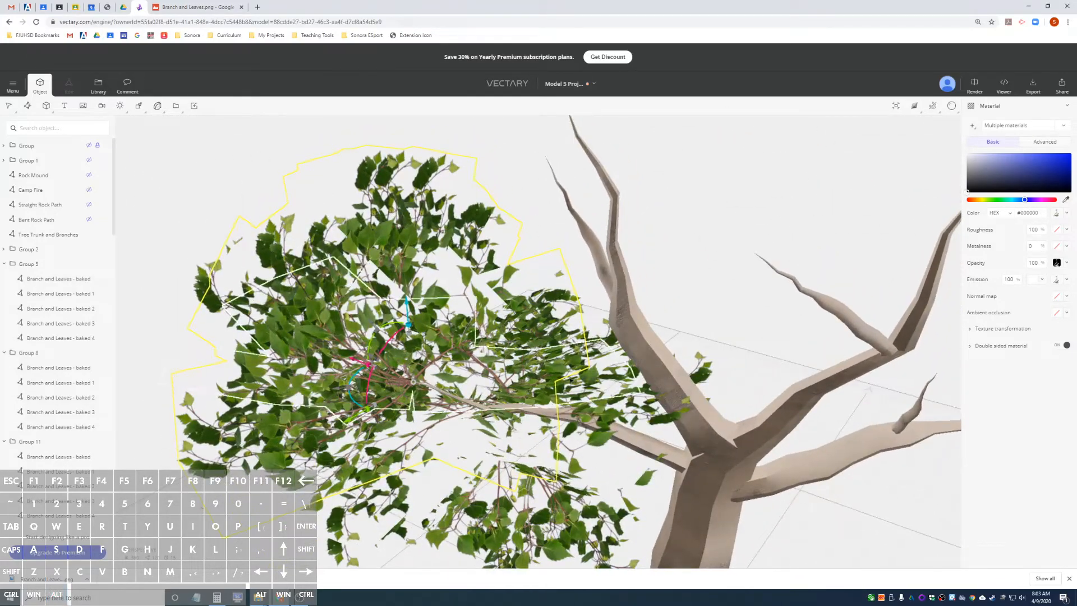
left_click_drag(553, 351, 600, 397, "alt")
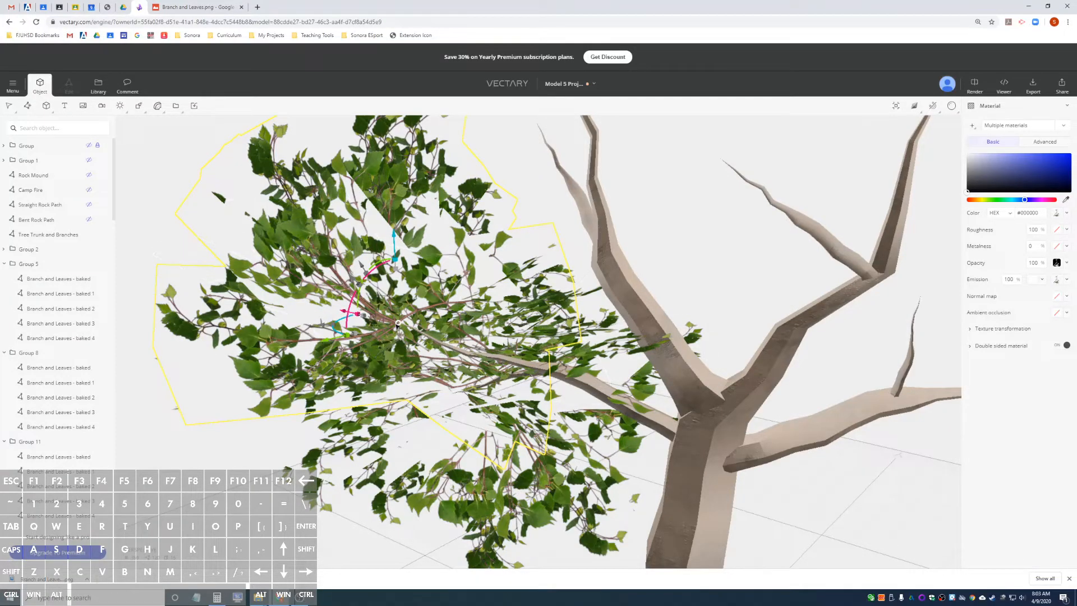
Duplicate the tip's leaf groups, move the copies inward toward the trunk and center them on the limb in plan and height.
left_click_drag(421, 340, 649, 365)
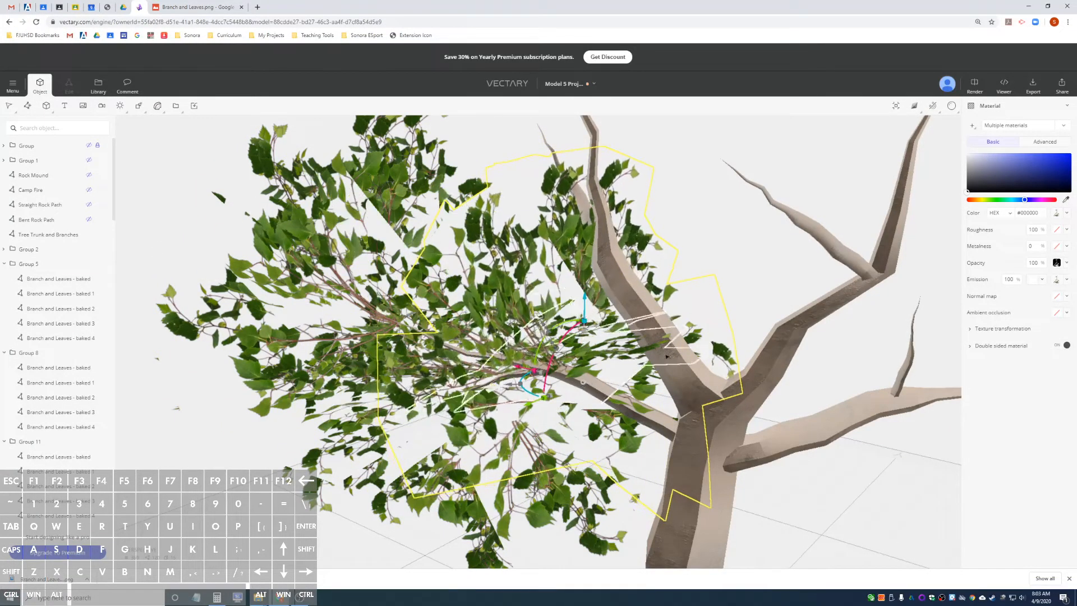
left_click_drag(741, 291, 894, 404, "alt")
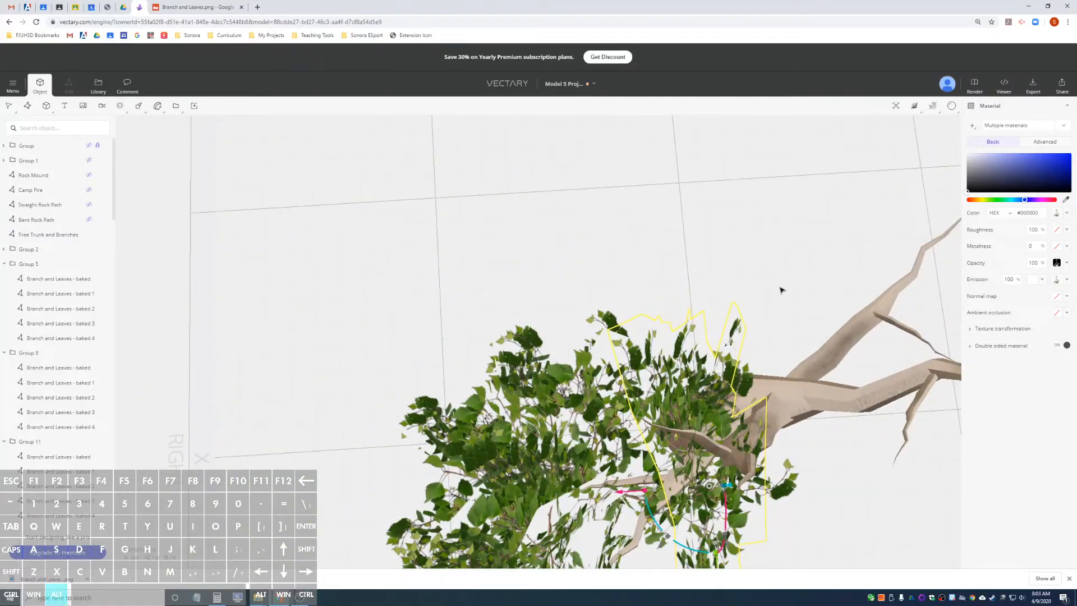
left_click_drag(766, 300, 760, 308, "alt")
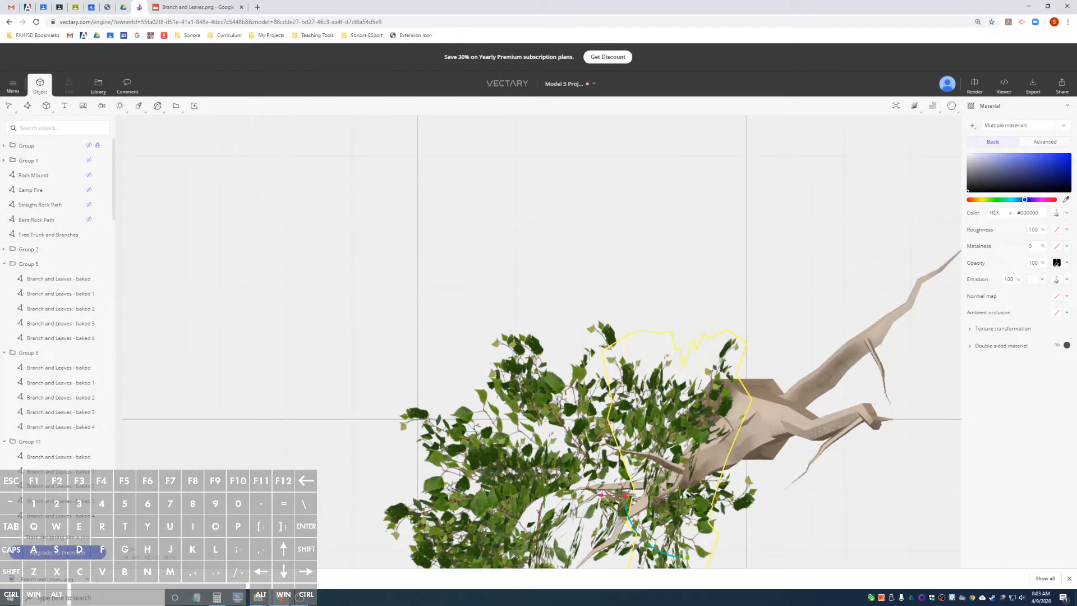
left_click_drag(688, 496, 683, 465)
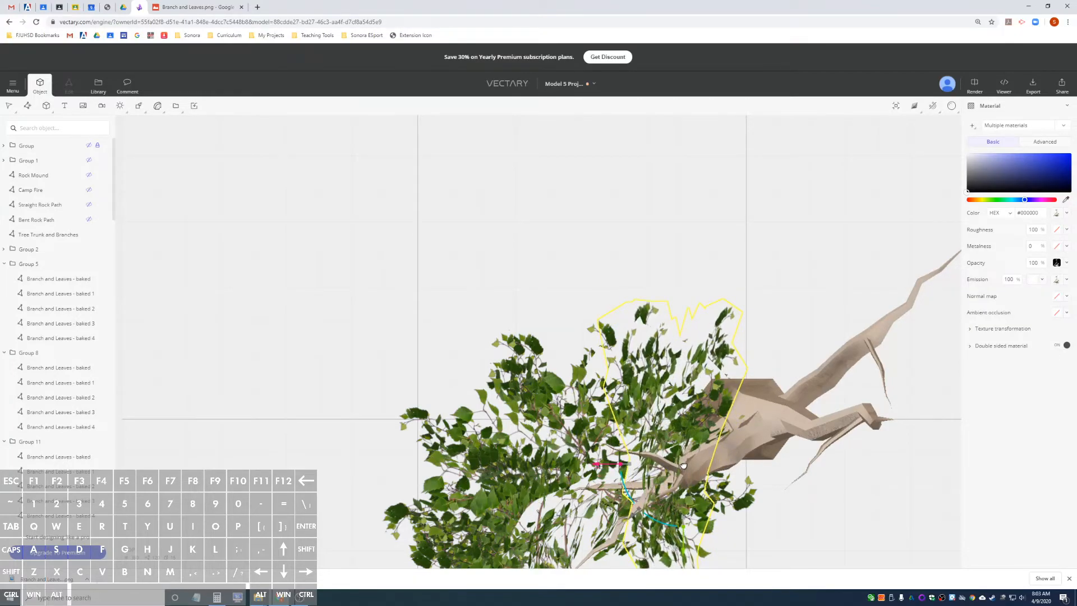
left_click_drag(783, 503, 634, 370, "alt")
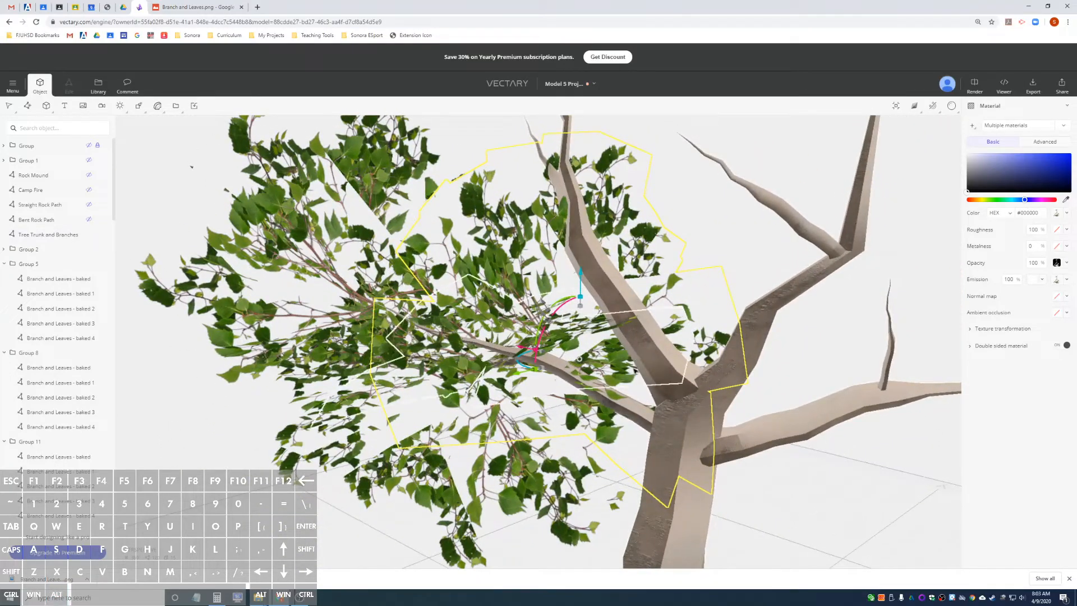
left_click_drag(579, 278, 578, 301)
Turn the inner leaf groups about the vertical axis and adjust their tilt around the limb near the trunk.
left_click_drag(728, 276, 763, 285, "alt")
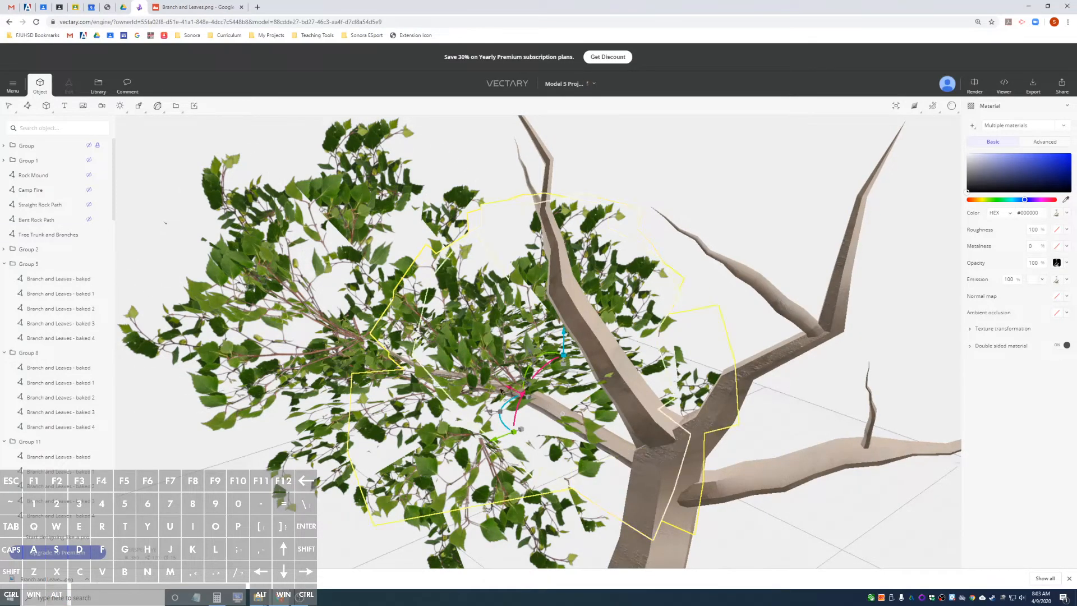
left_click_drag(500, 425, 533, 407)
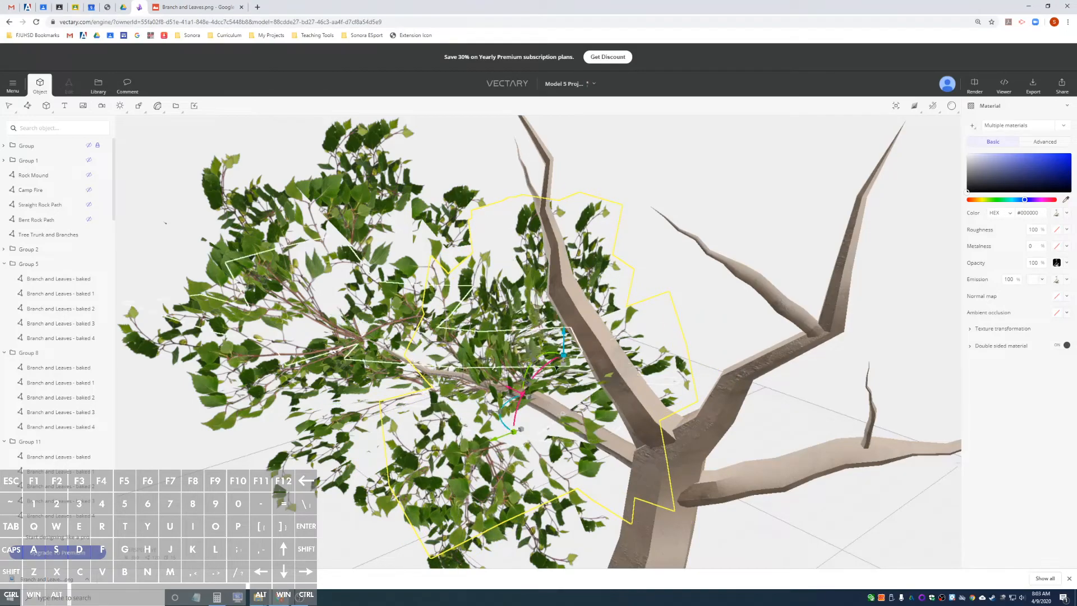
left_click_drag(553, 355, 541, 362)
Examine the finished limb's foliage from several sides and at a distance against the rest of the bare tree.
left_click_drag(742, 314, 281, 340, "alt")
left_click_drag(675, 410, 578, 437, "alt")
scroll(633, 389, "down", 1)
scroll(578, 438, "down", 3)
scroll(578, 438, "up", 5)
scroll(579, 438, "down", 3)
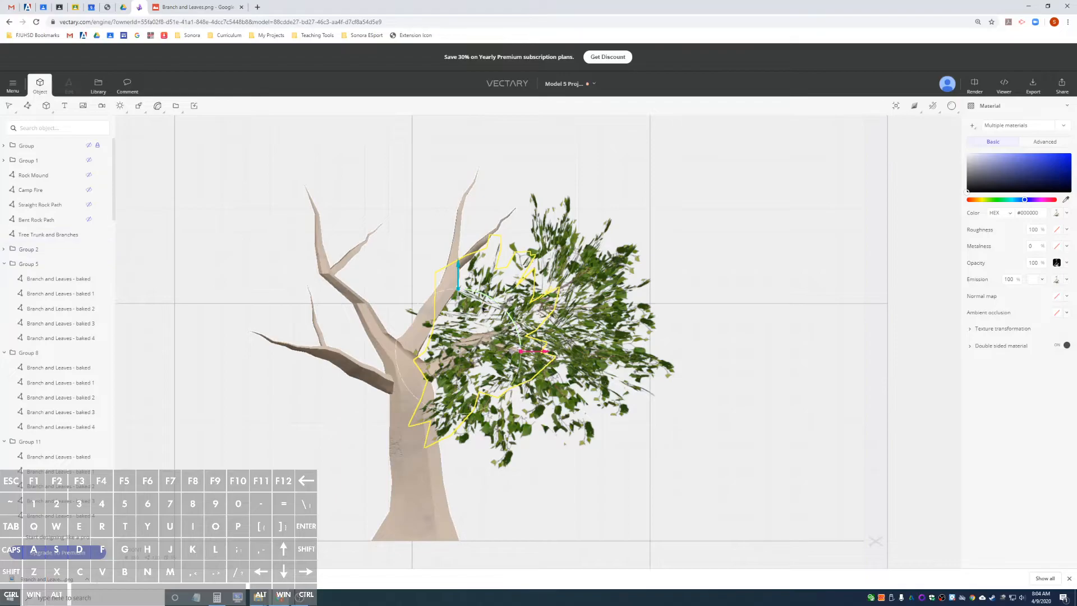
left_click_drag(672, 431, 676, 481, "alt")
left_click_drag(613, 437, 583, 438, "alt")
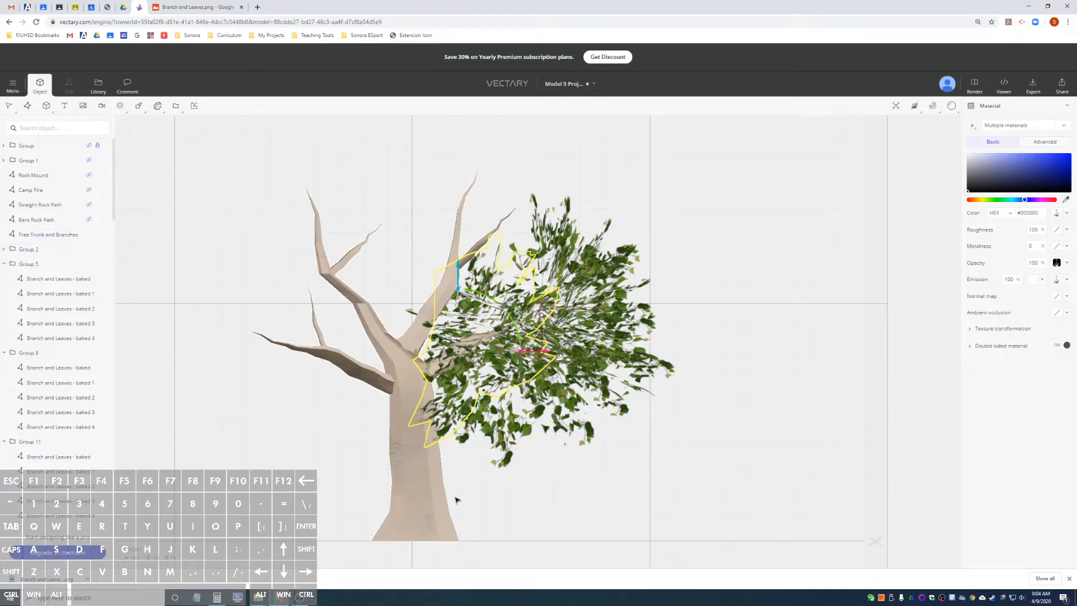
Duplicate the inner leaf groups and move the copies across the trunk to the bare lower limb on the opposite side.
scroll(457, 499, "down", 1)
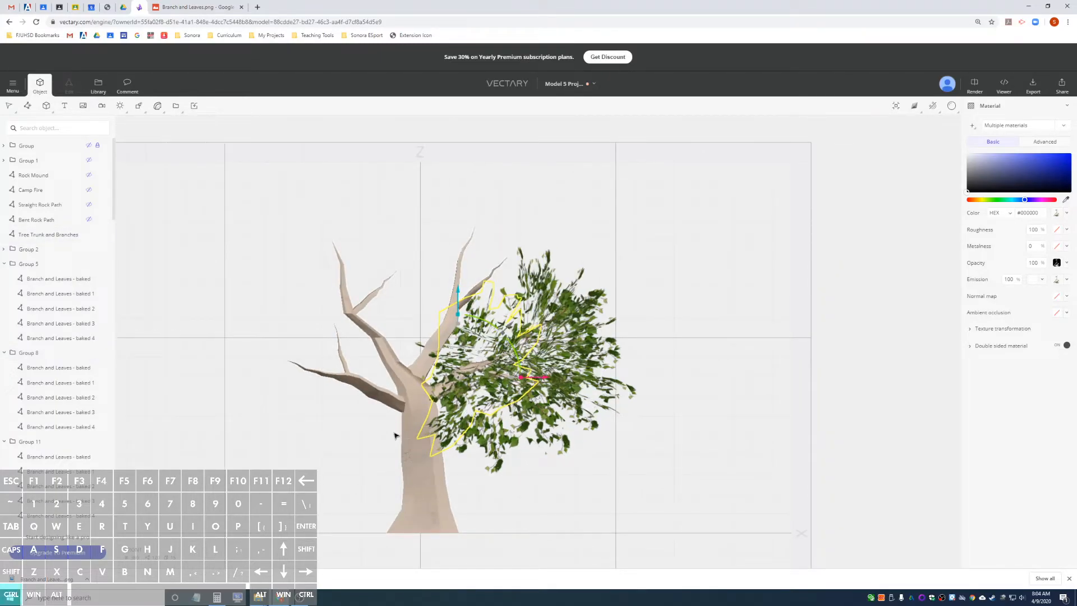
key("ctrl+d")
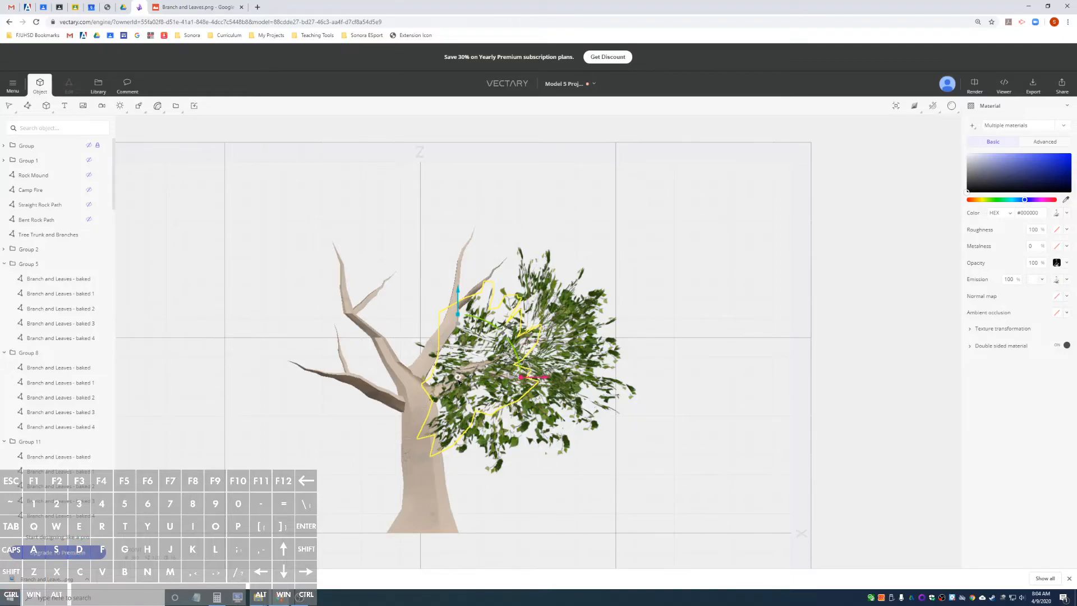
left_click_drag(459, 377, 293, 364)
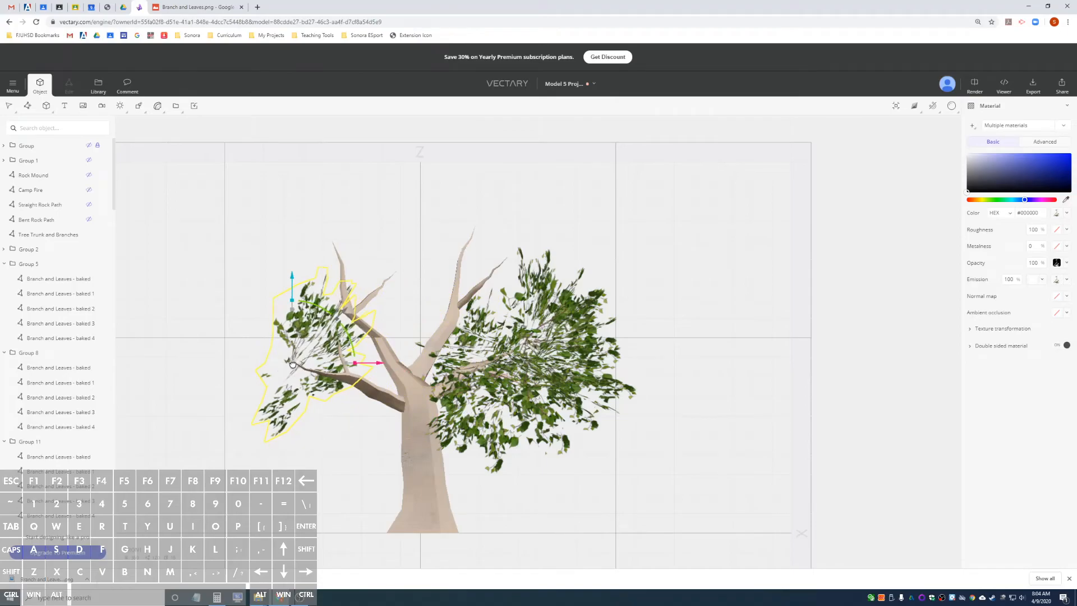
In plan view, shift the copied leaf groups sideways and along the depth axis until they are centered on the lower limb's tip.
left_click_drag(399, 455, 690, 449, "alt")
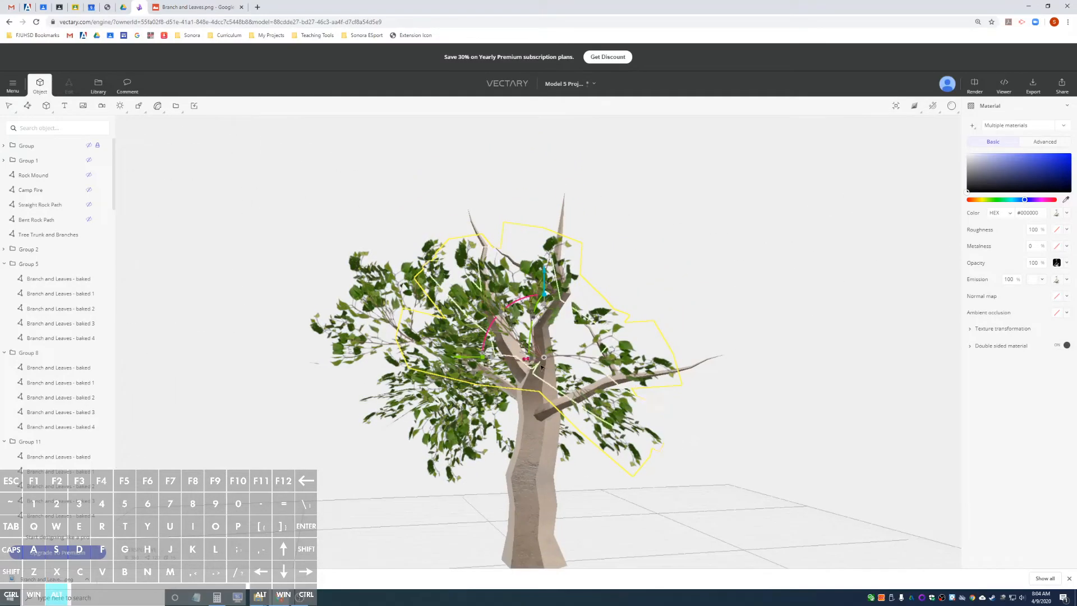
left_click_drag(789, 332, 660, 488, "alt")
left_click_drag(596, 433, 424, 468, "alt")
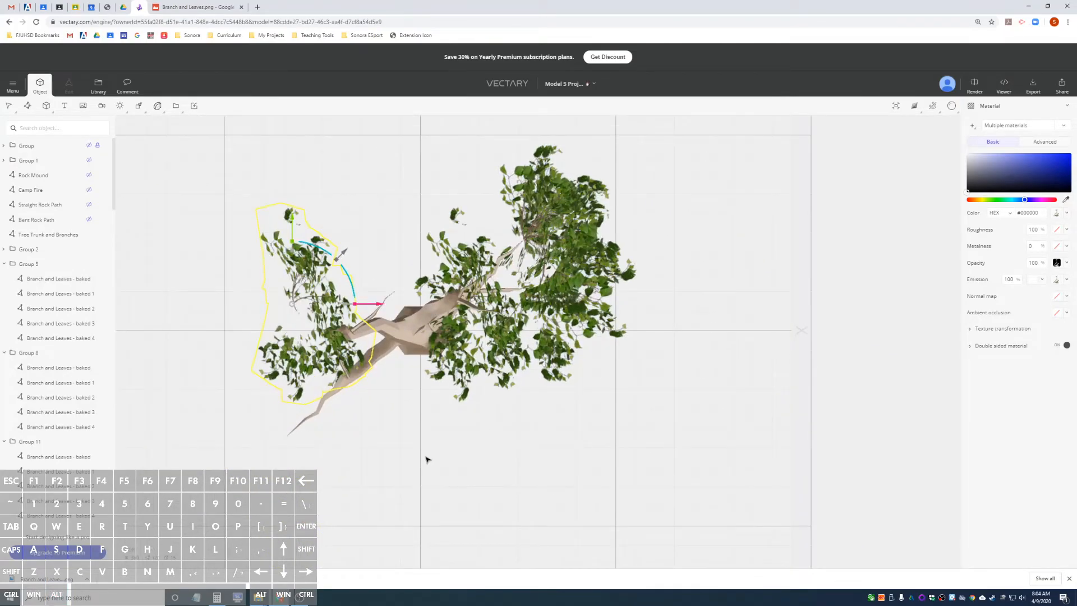
scroll(426, 460, "up", 6)
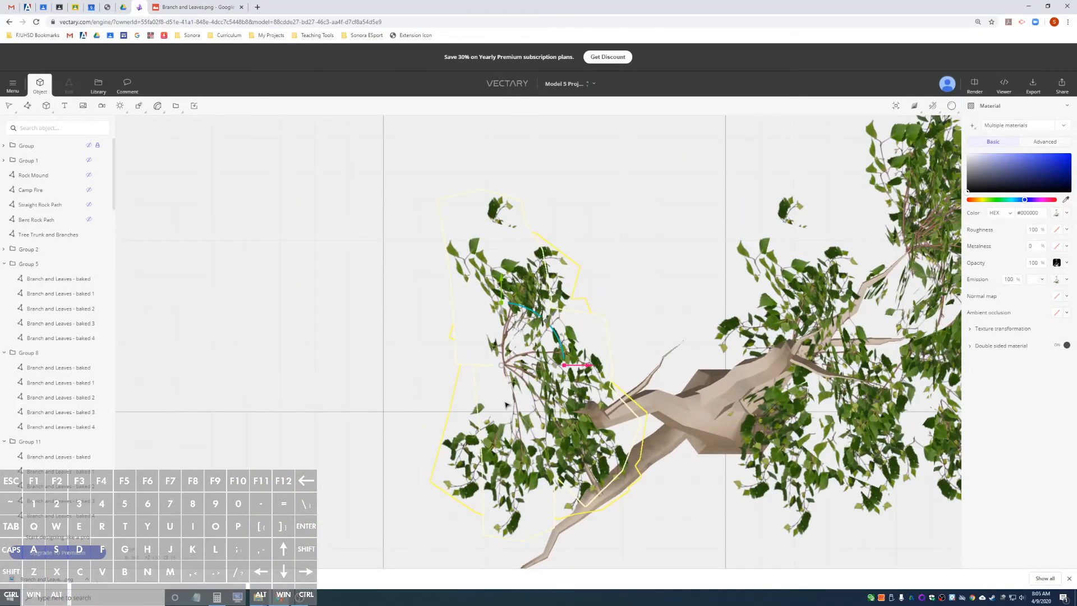
scroll(655, 435, "down", 2)
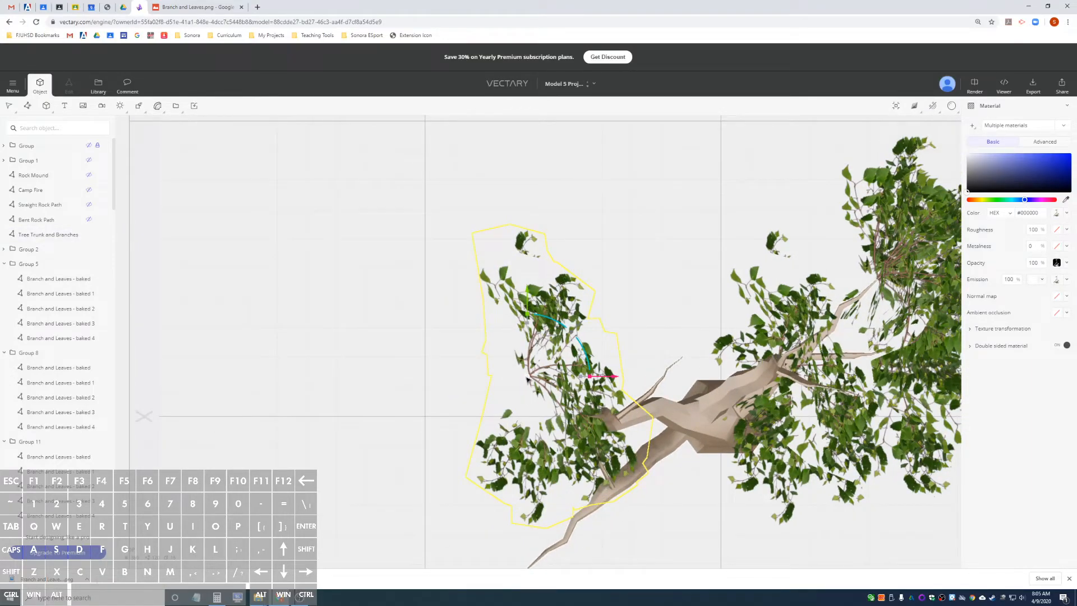
left_click_drag(529, 300, 527, 494)
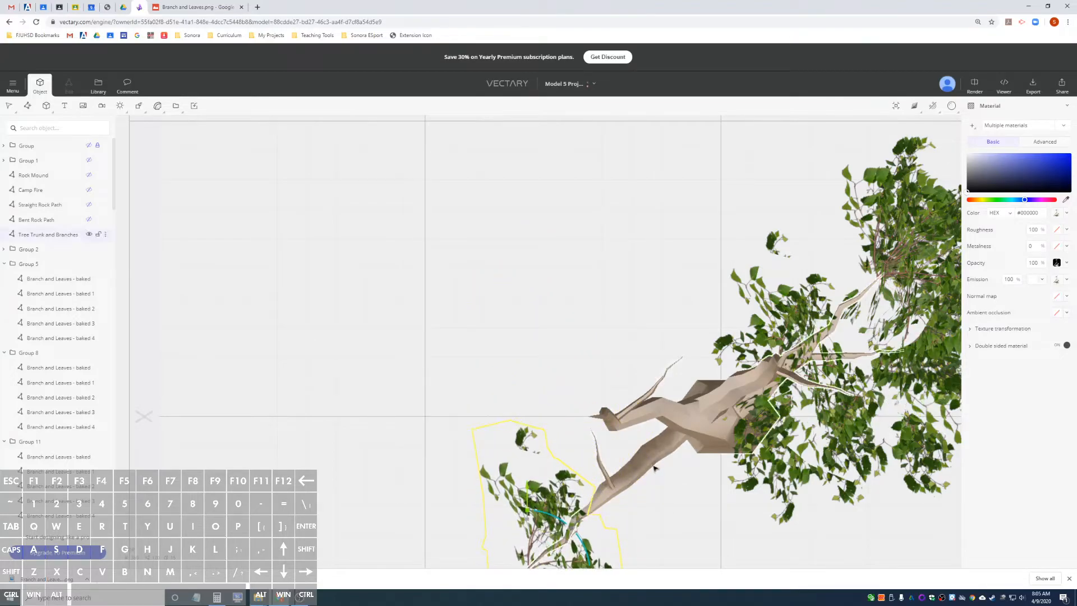
scroll(654, 467, "up", 2)
key("f")
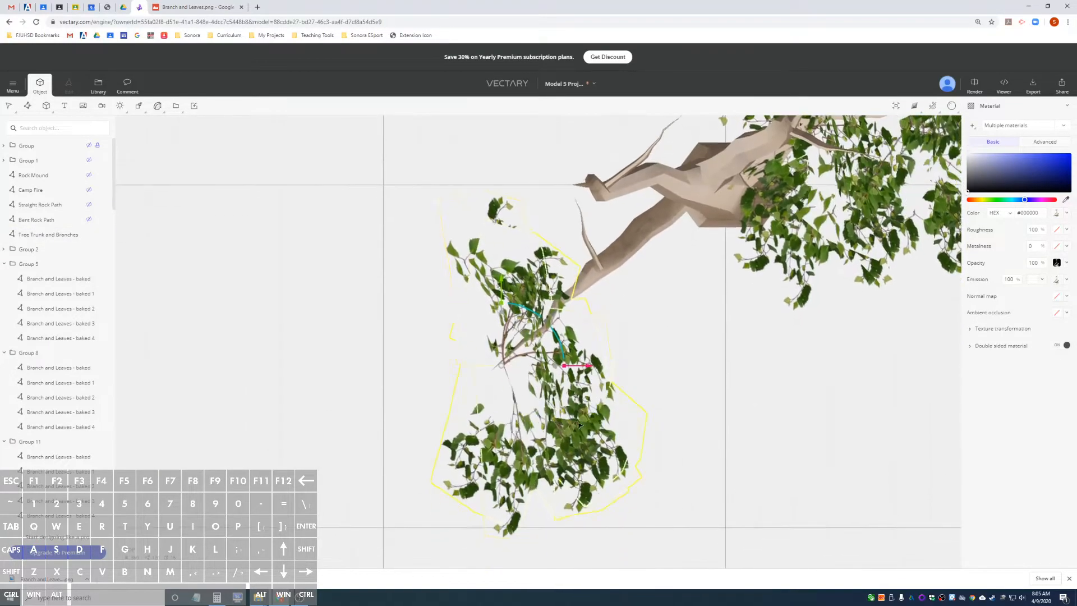
left_click_drag(501, 283, 499, 286)
left_click_drag(584, 368, 573, 369)
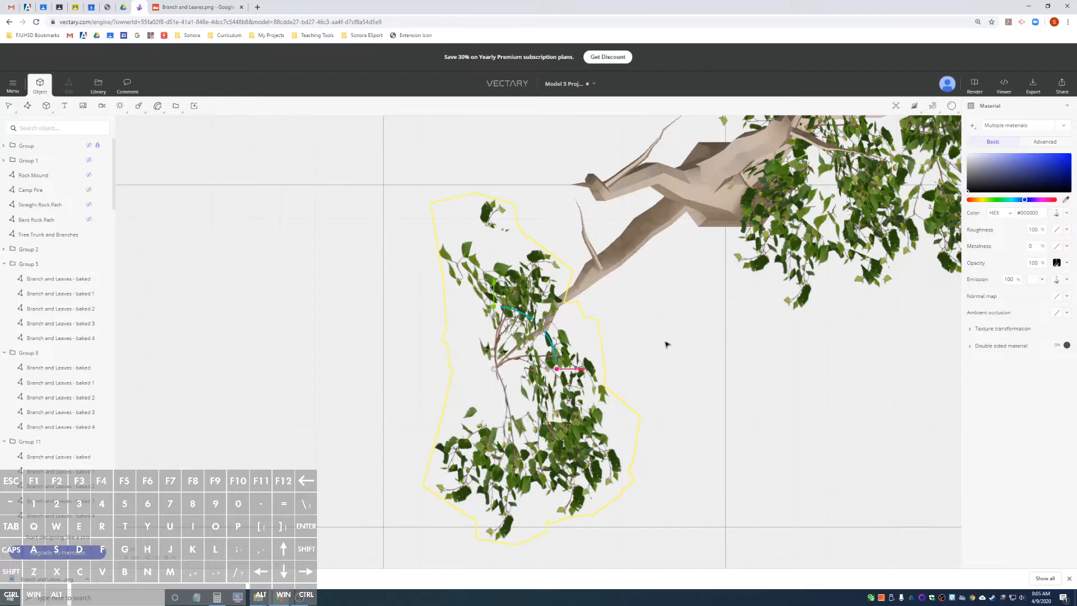
Tilt the leaf groups at the lower limb's tip so the branches fan outward, away from the trunk.
left_click_drag(668, 333, 862, 215)
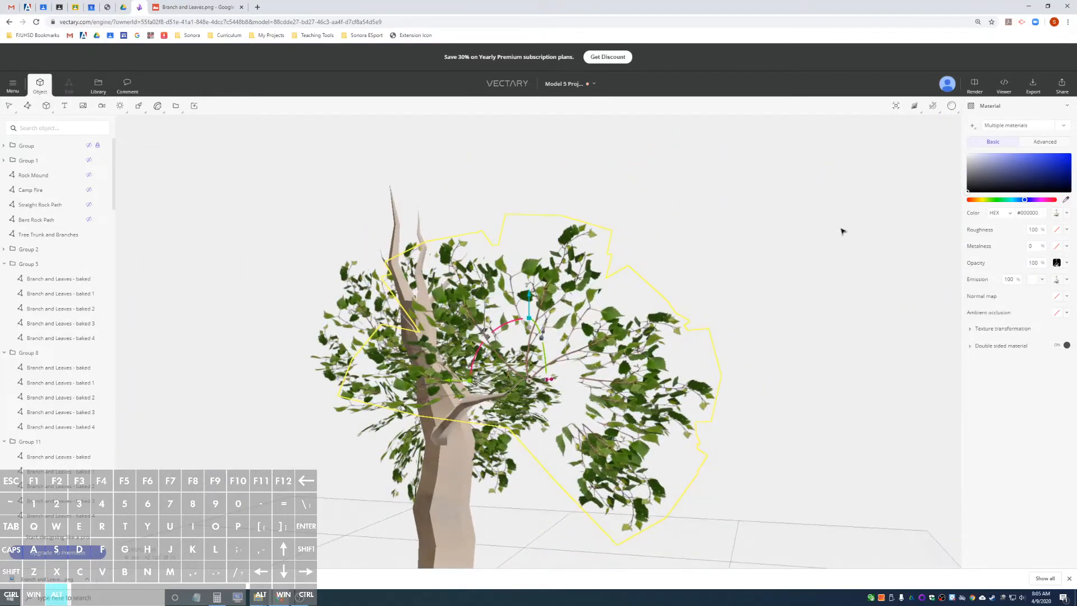
left_click_drag(806, 271, 536, 305)
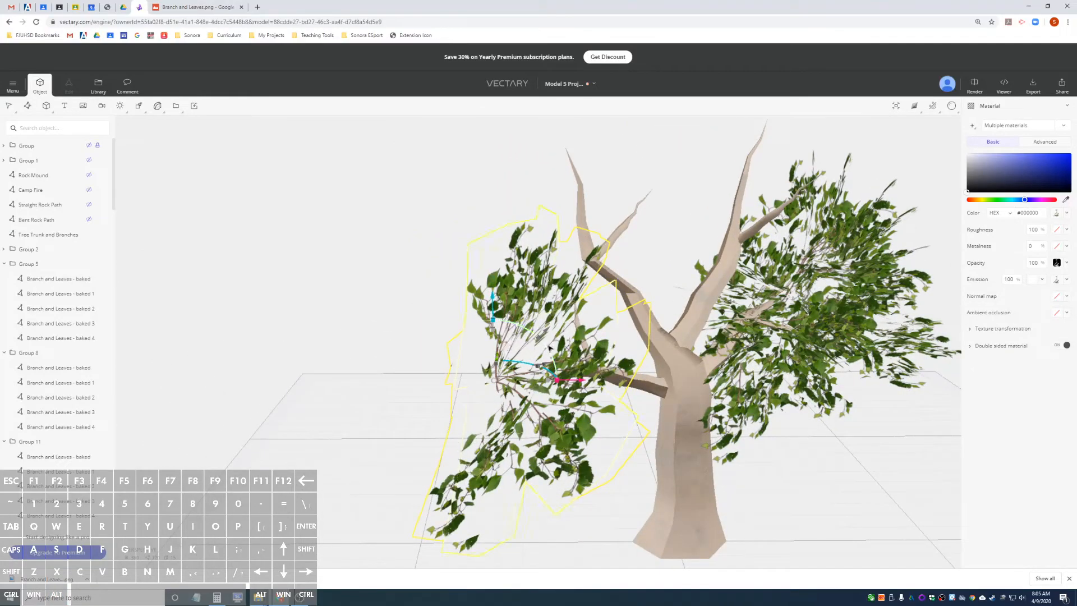
left_click_drag(549, 351, 504, 325)
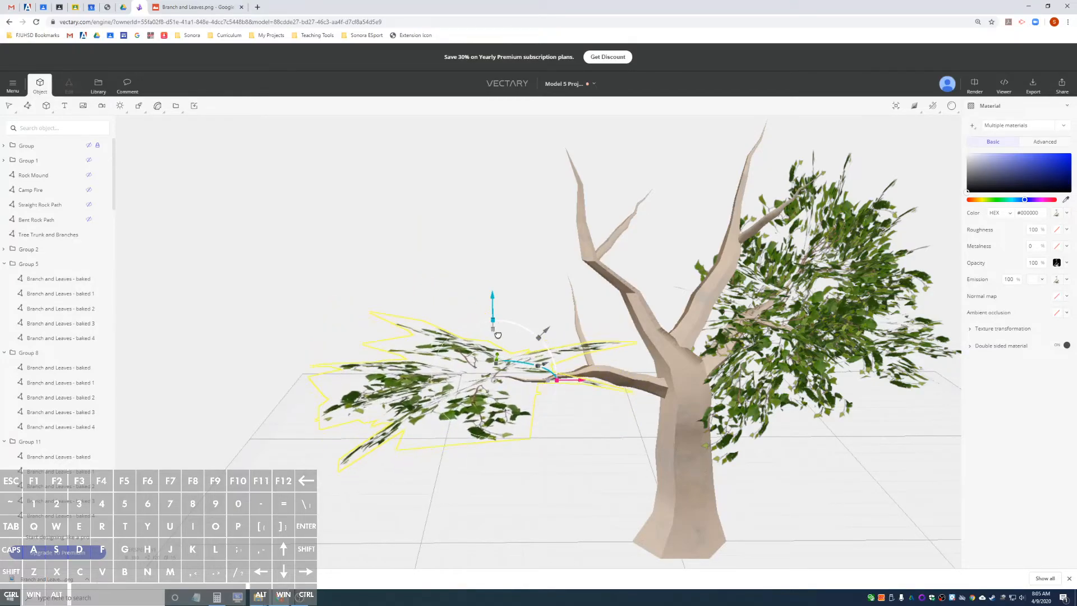
left_click_drag(585, 310, 500, 312)
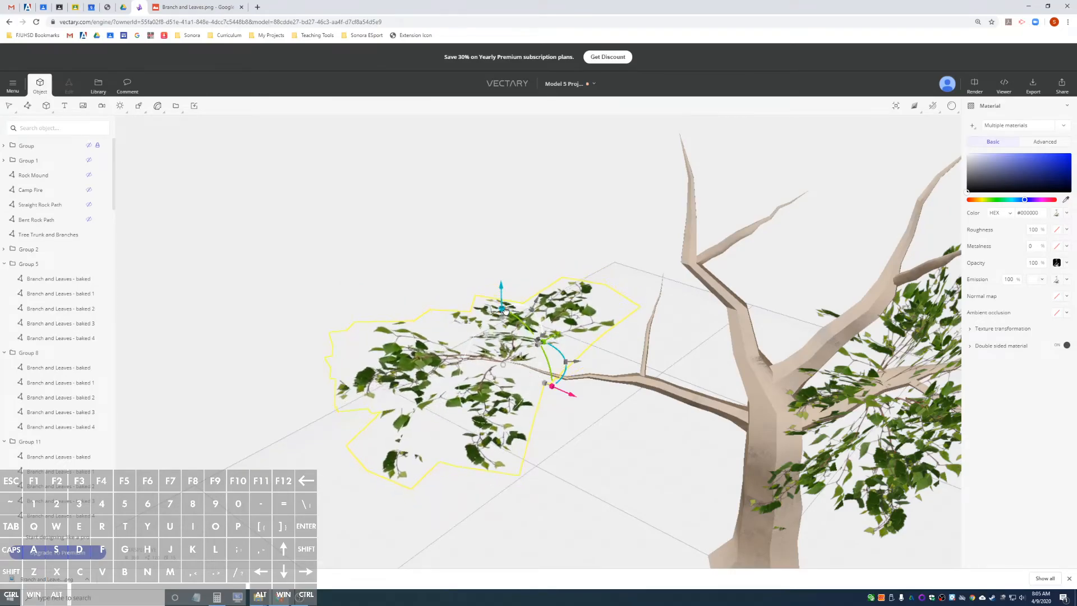
Duplicate the leaf groups at the lower limb's tip and rotate the copies about the vertical and horizontal axes to fill out the foliage.
left_click_drag(529, 332, 549, 364)
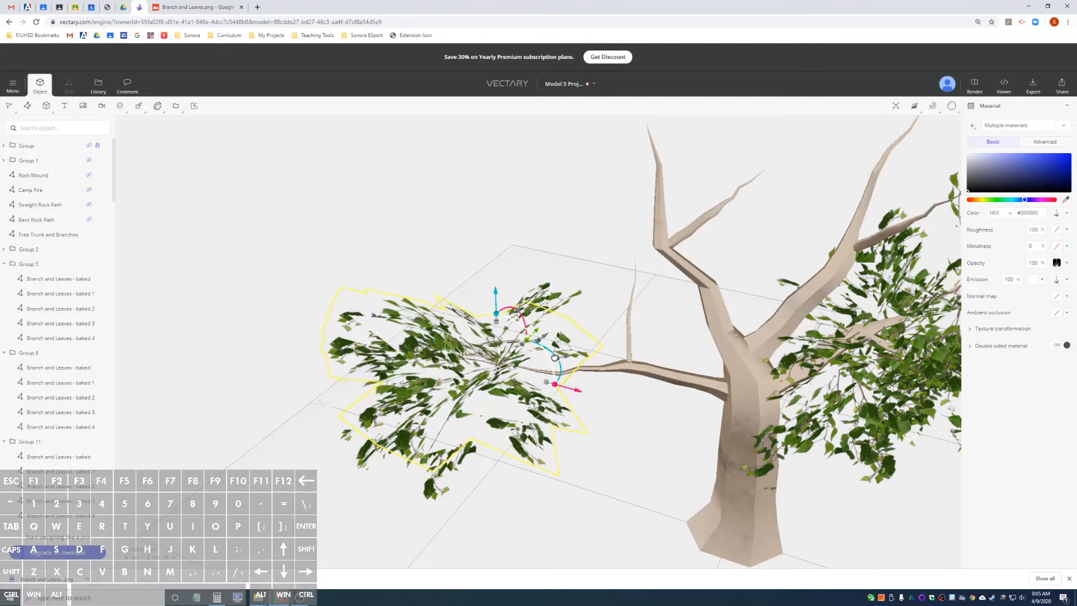
left_click_drag(366, 276, 768, 280)
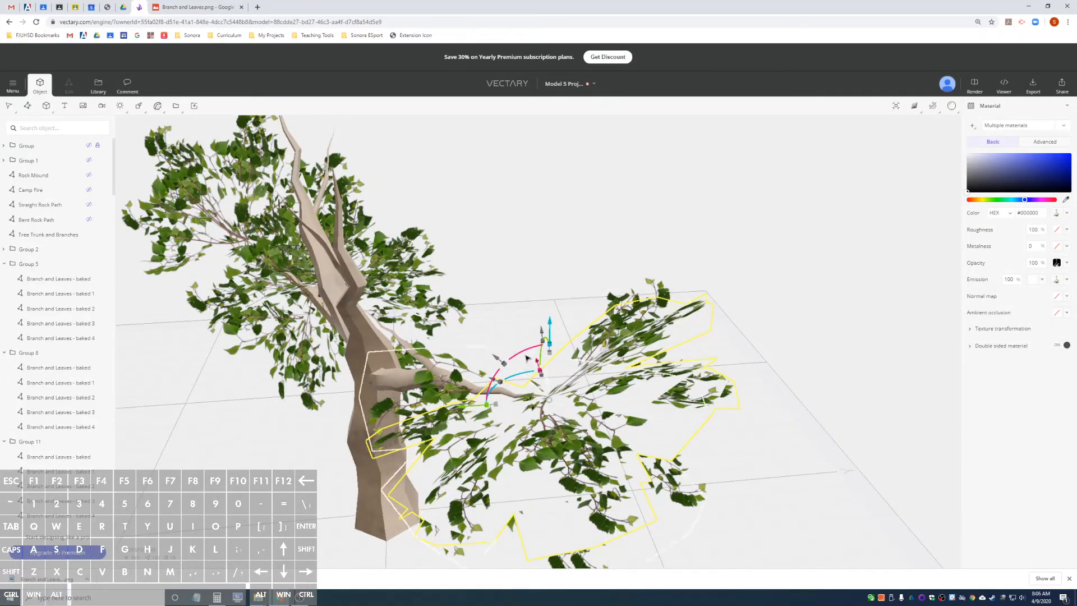
mouse_move(522, 355)
left_mouse_down()
mouse_move(551, 355)
mouse_move(545, 380)
mouse_move(531, 370)
left_mouse_up()
left_click_drag(740, 370, 671, 455, "alt")
Examine the new foliage from the front and find the selected leaf groups in the object list, expanding Group 34.
scroll(667, 456, "up", 2)
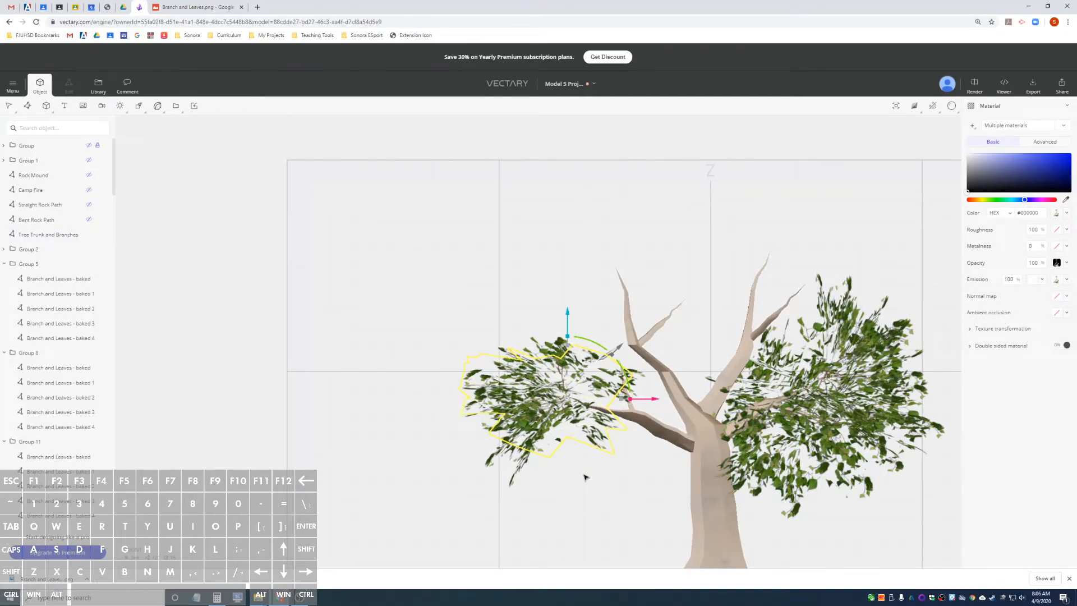
mouse_move(569, 495)
left_mouse_down("alt")
mouse_move(724, 495)
mouse_move(539, 505)
mouse_move(584, 494)
left_mouse_up("alt")
scroll(649, 493, "up", 3)
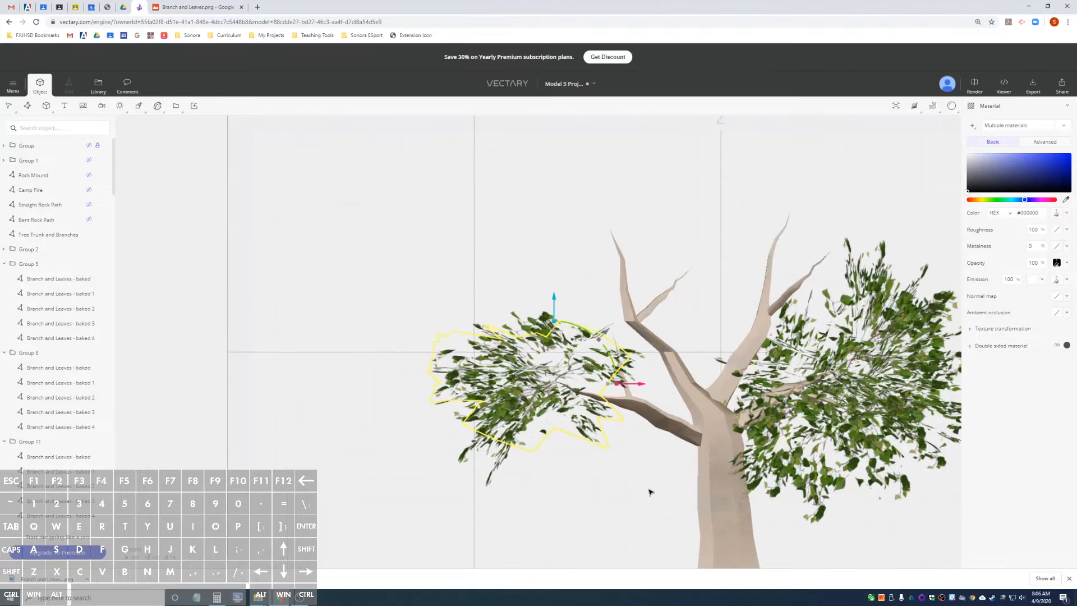
scroll(650, 492, "down", 2)
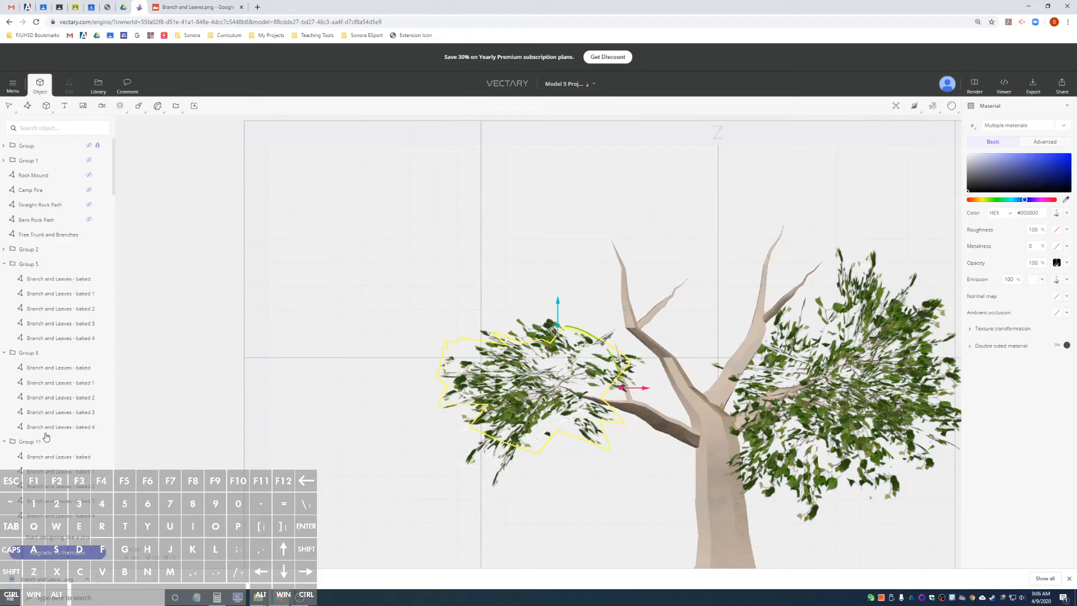
scroll(66, 437, "down", 10)
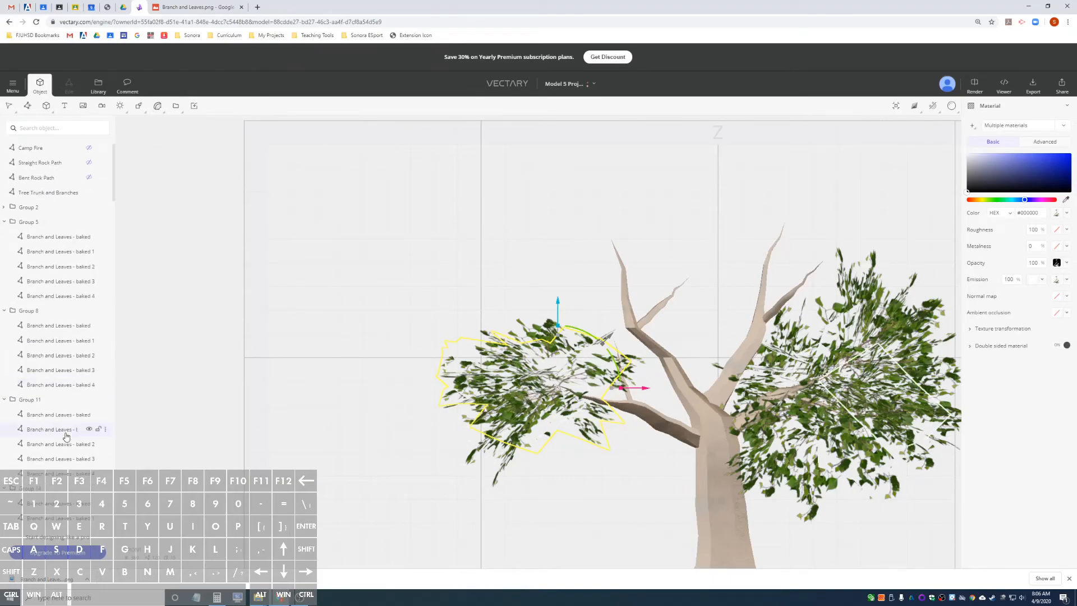
scroll(84, 415, "up", 5)
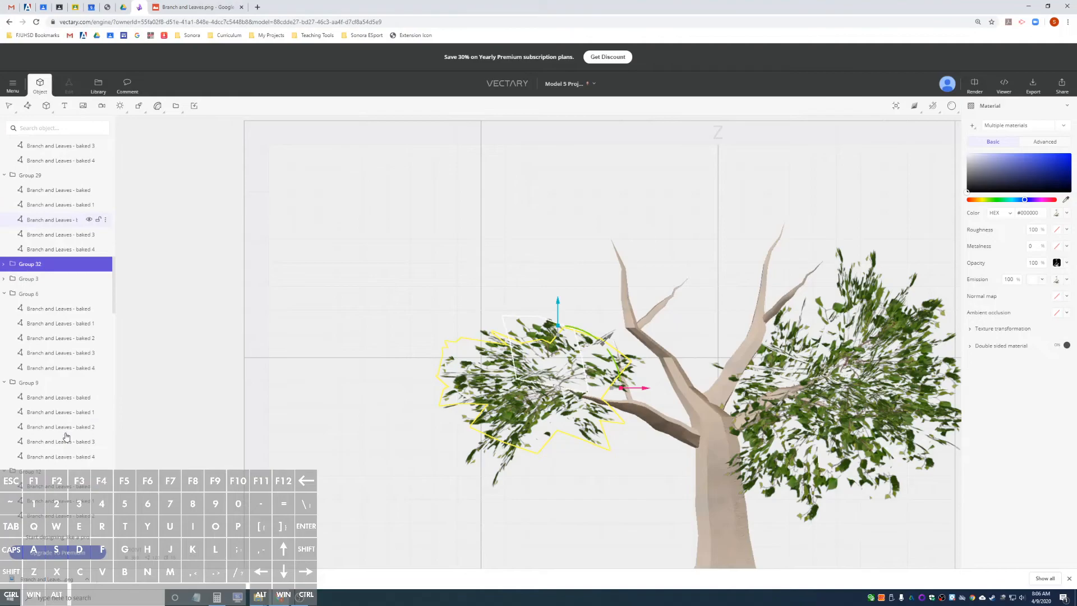
left_click_drag(115, 374, 113, 527)
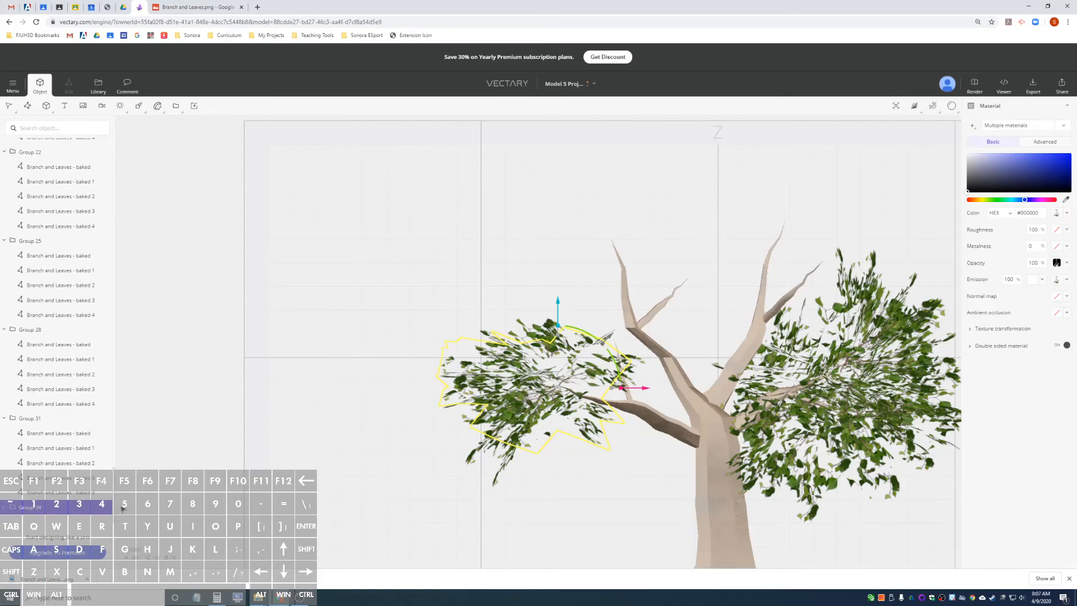
left_click(2, 509)
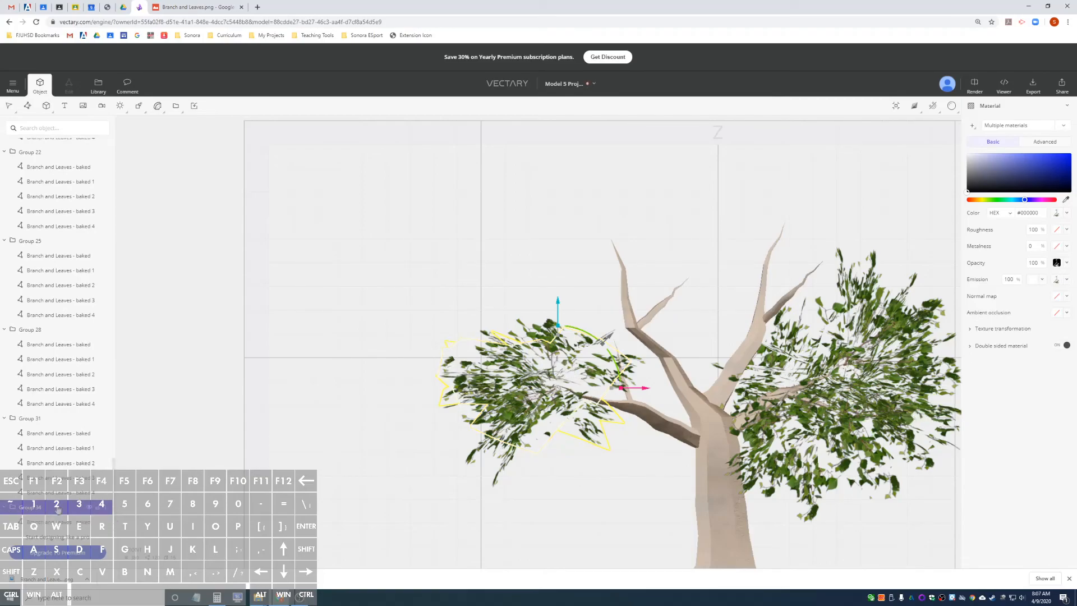
left_click_drag(115, 491, 114, 499)
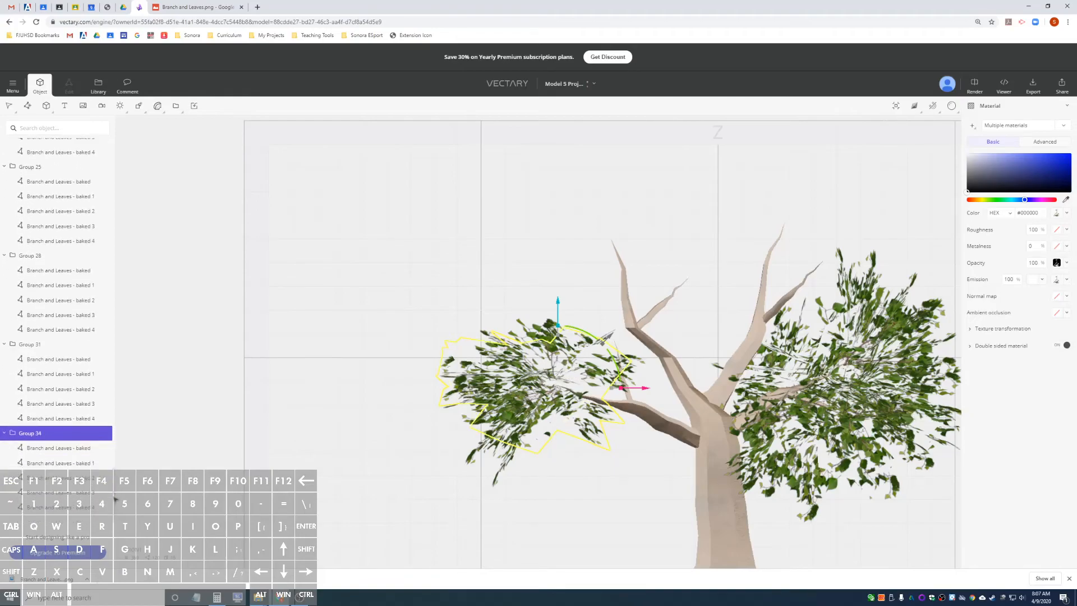
scroll(624, 482, "down", 3)
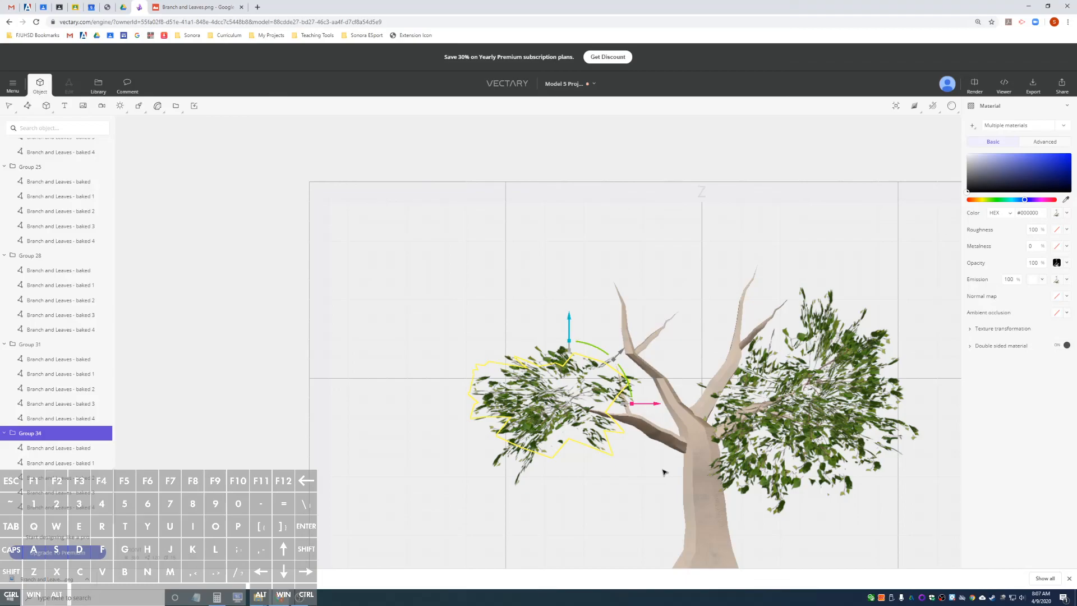
scroll(663, 472, "up", 3)
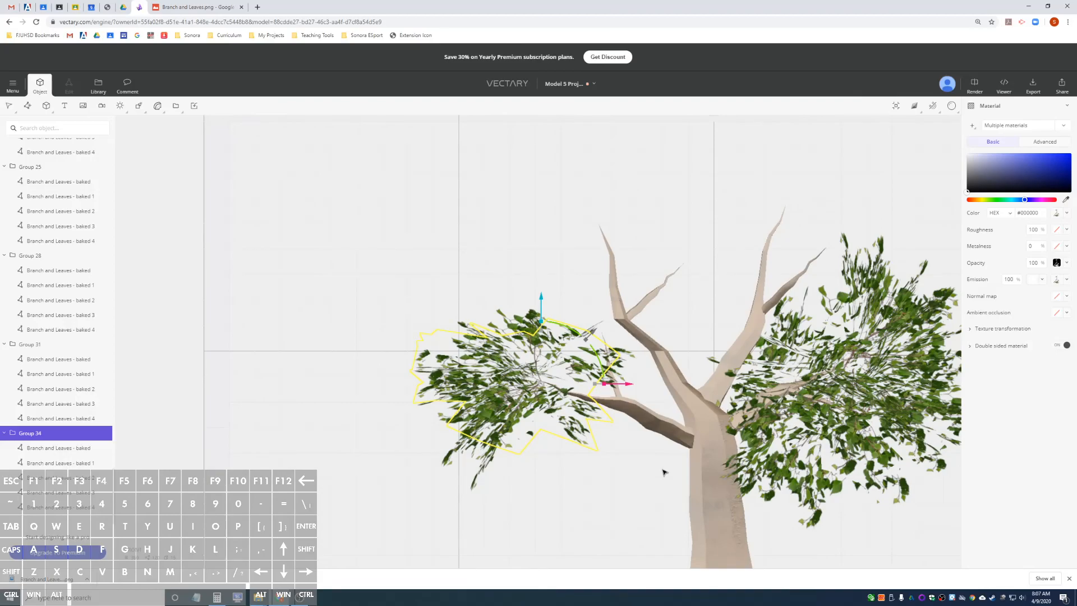